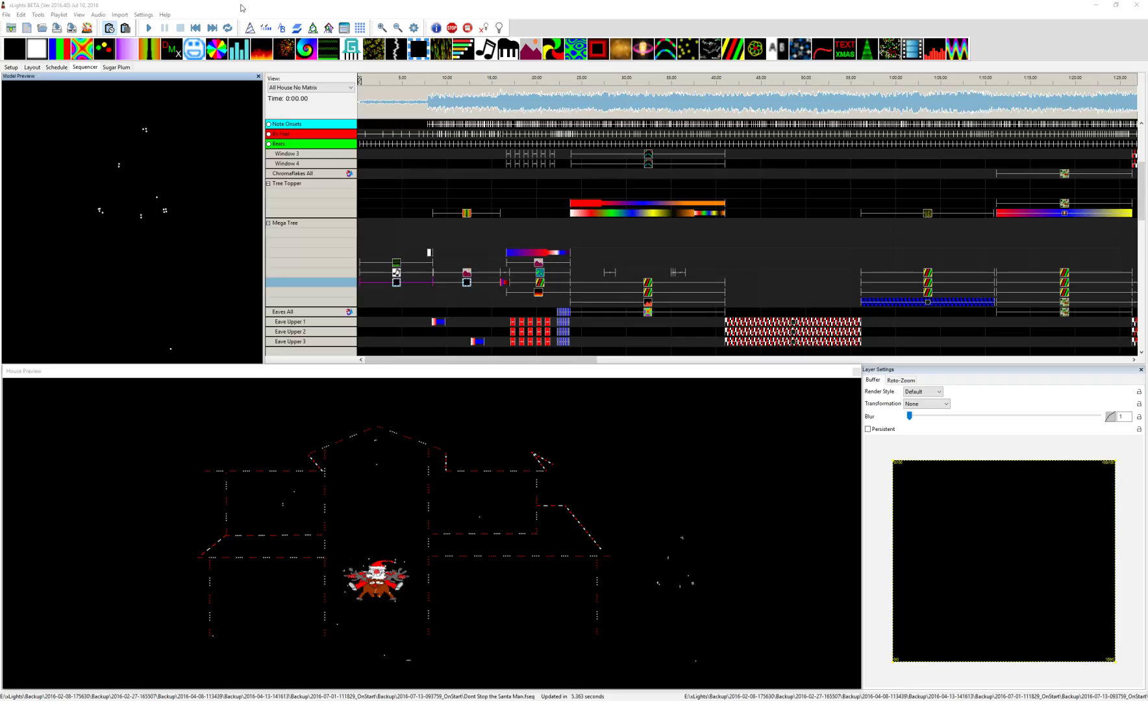
Step: Play the sequence from the start, stop it after 2:11, and look over the effects across the model rows
left_click(149, 28)
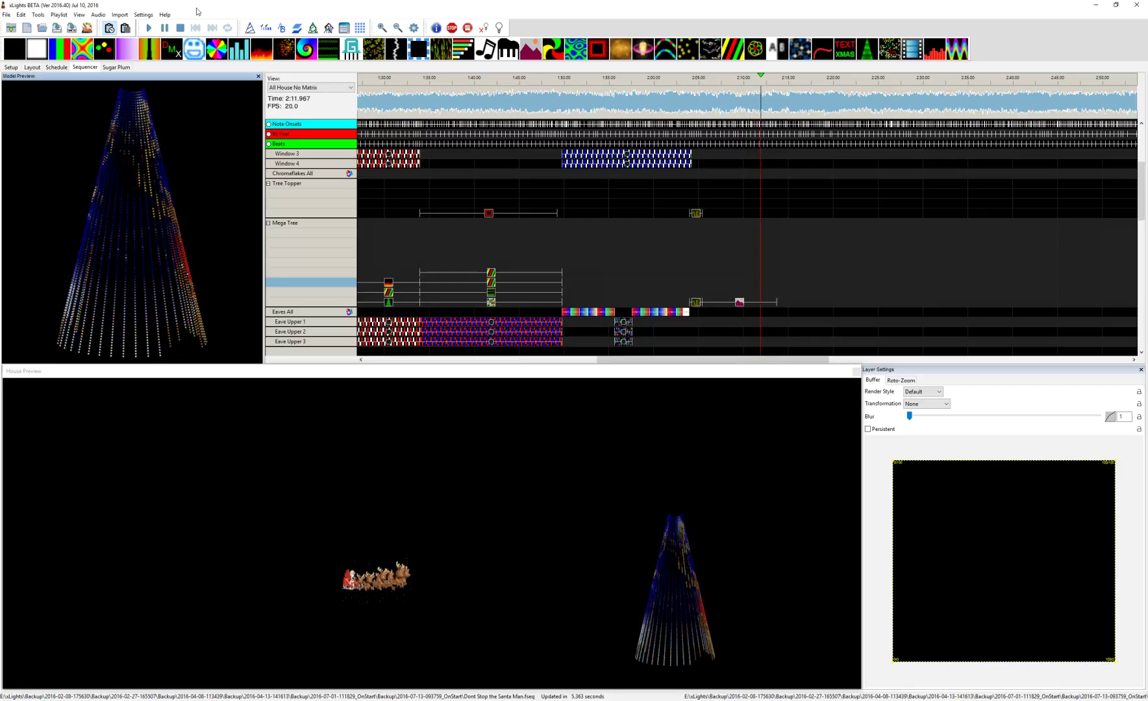
left_click(181, 28)
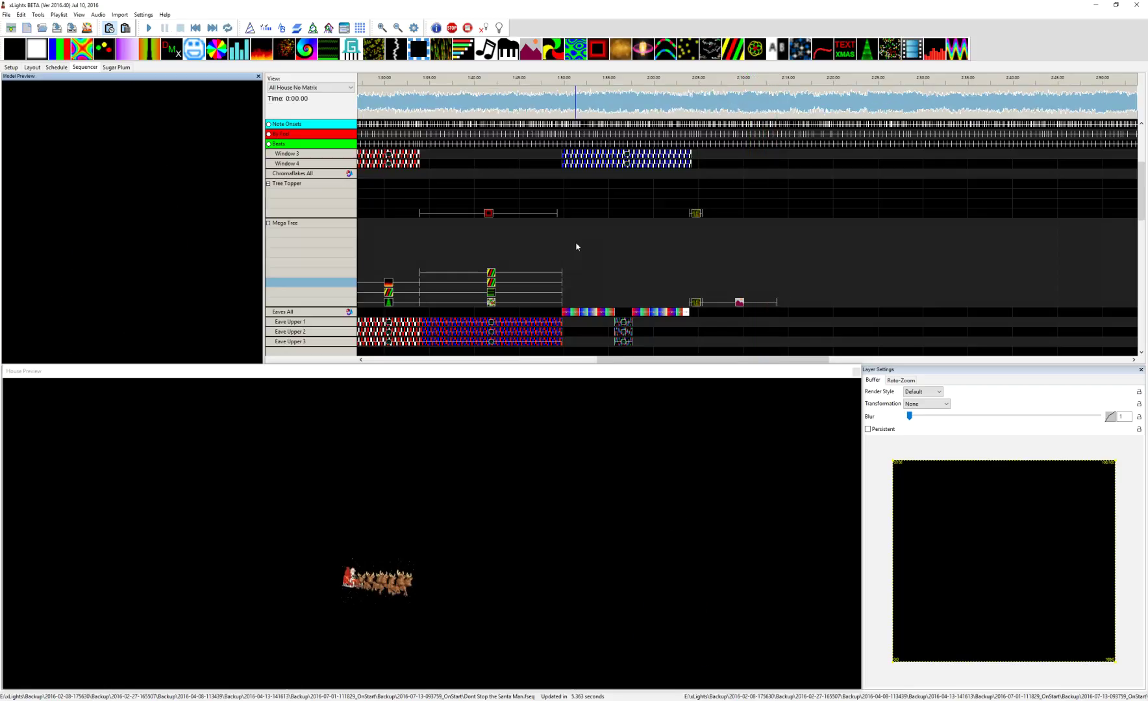
scroll(577, 246, "left", 5)
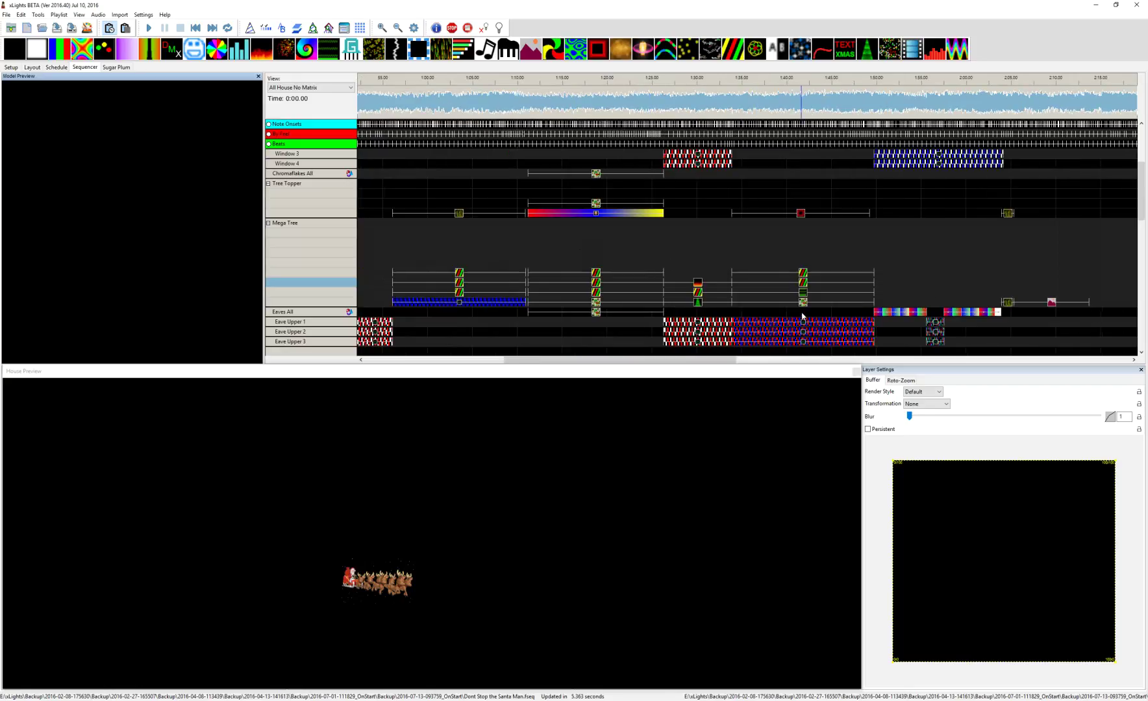
scroll(798, 240, "down", 5)
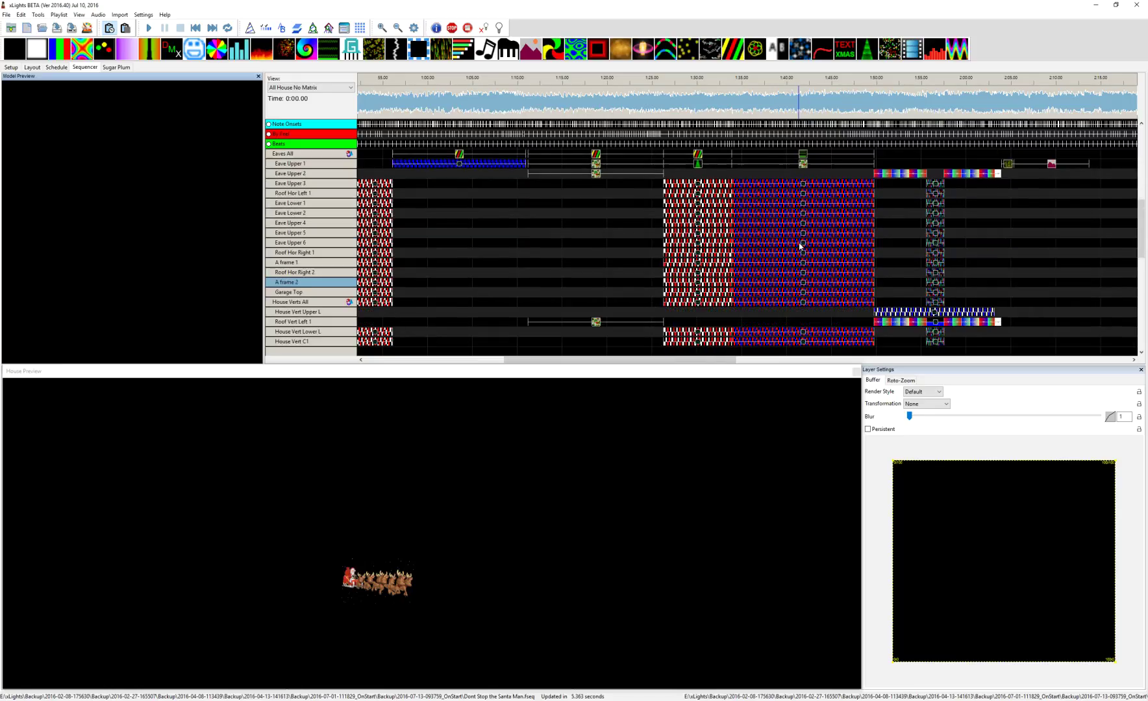
scroll(799, 243, "up", 7)
scroll(799, 247, "up", 3)
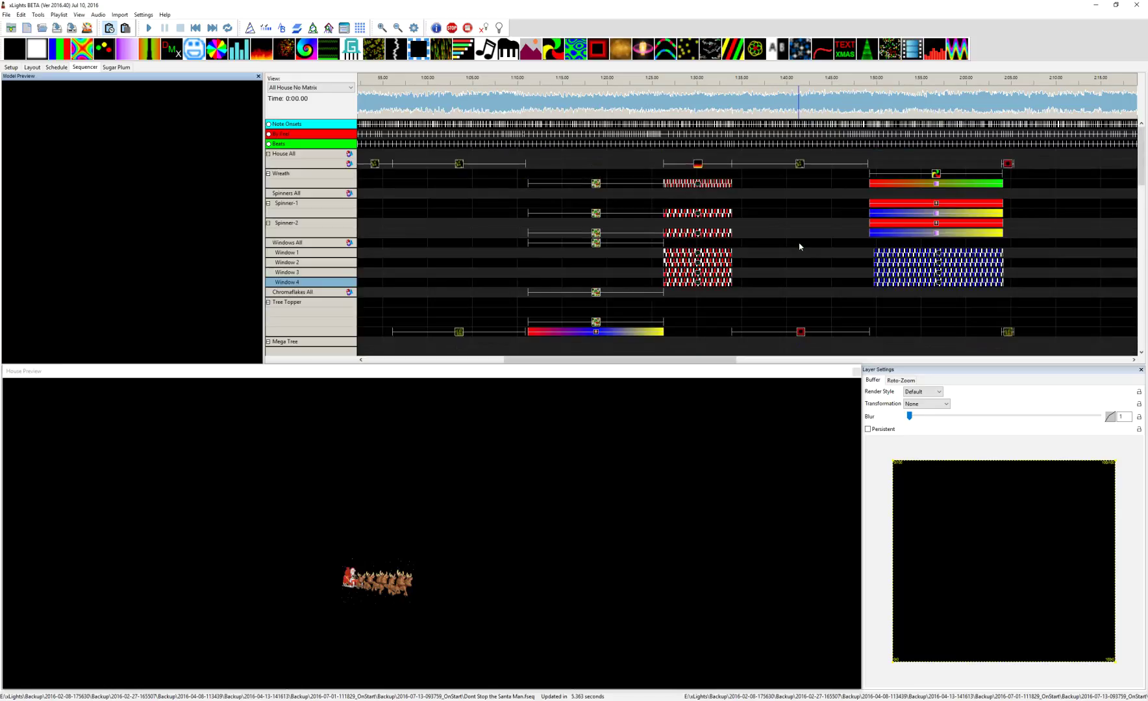
scroll(800, 247, "left", 5)
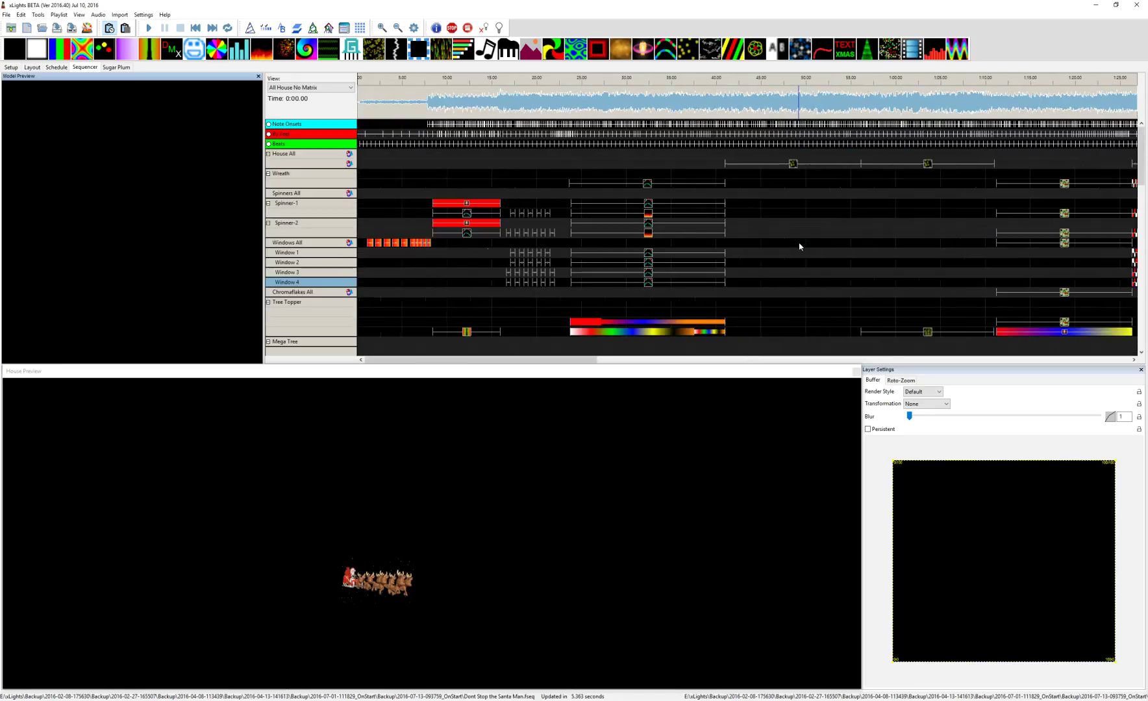
Step: Move the floating House Preview away from the effect, color and layer blending settings without leaving it docked among them
left_click_drag(598, 373, 123, 481)
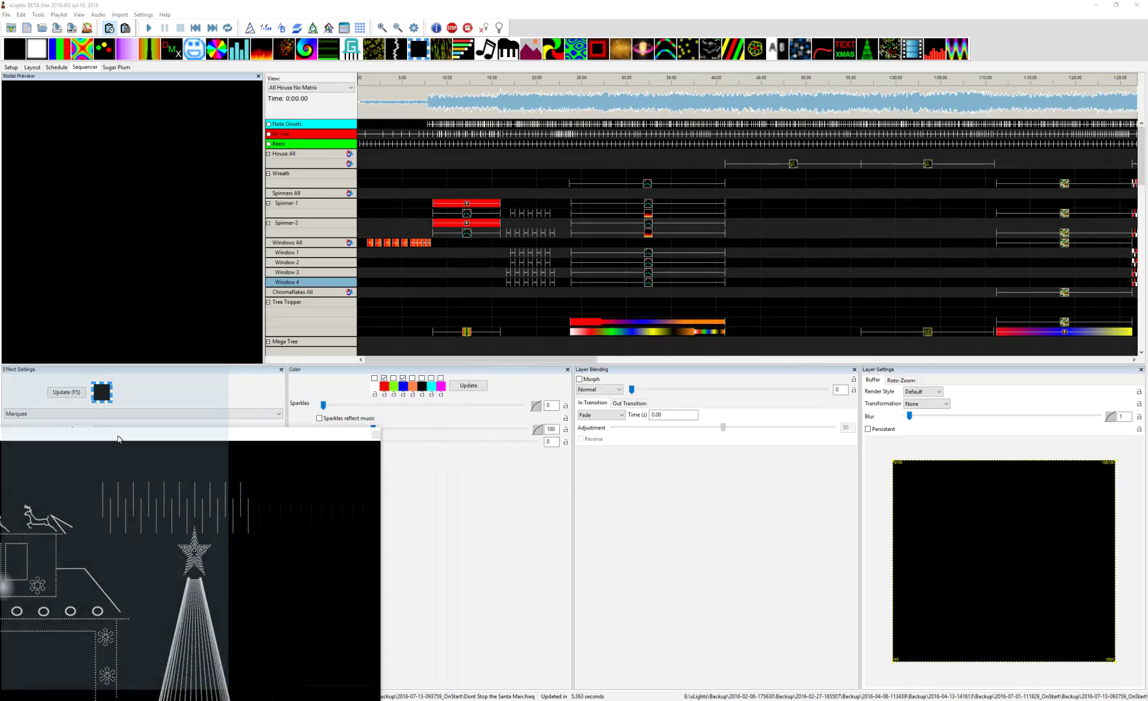
left_click_drag(117, 439, 593, 673)
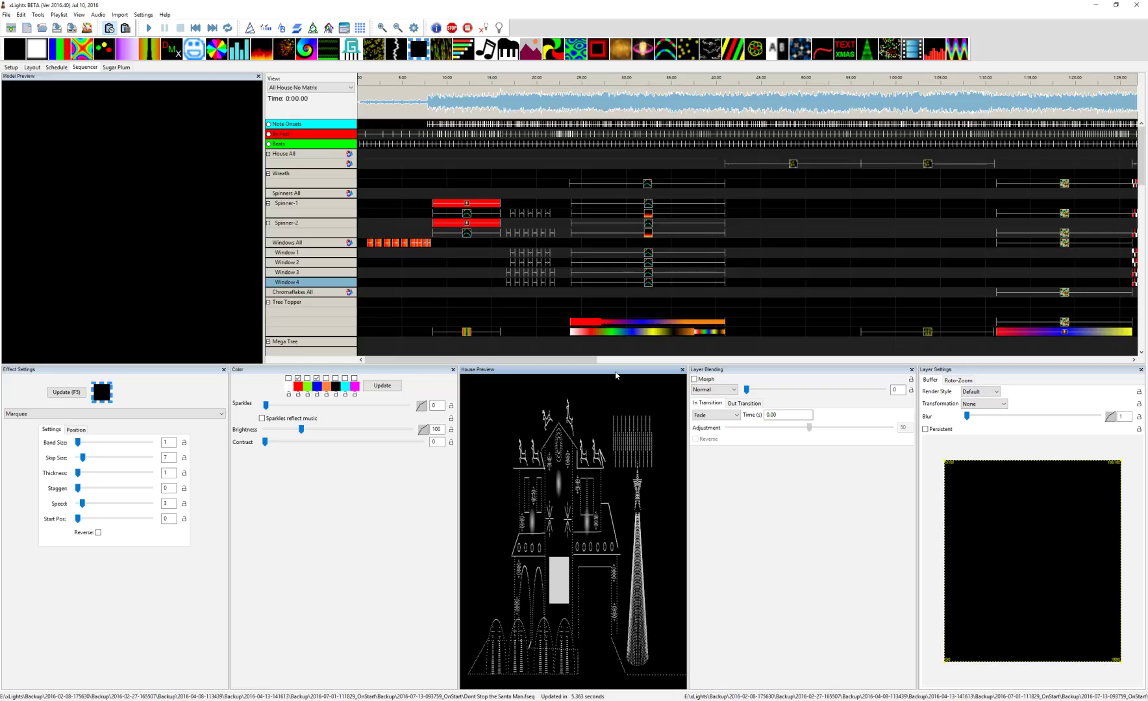
left_click_drag(614, 379, 412, 478)
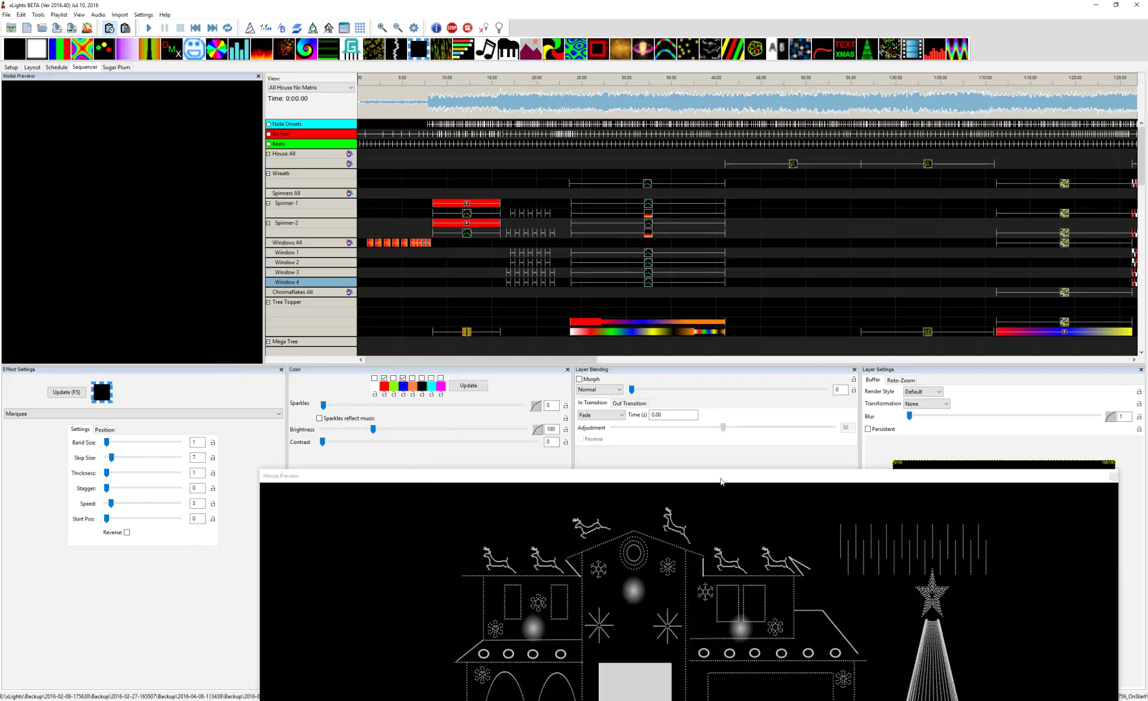
double_click(721, 479)
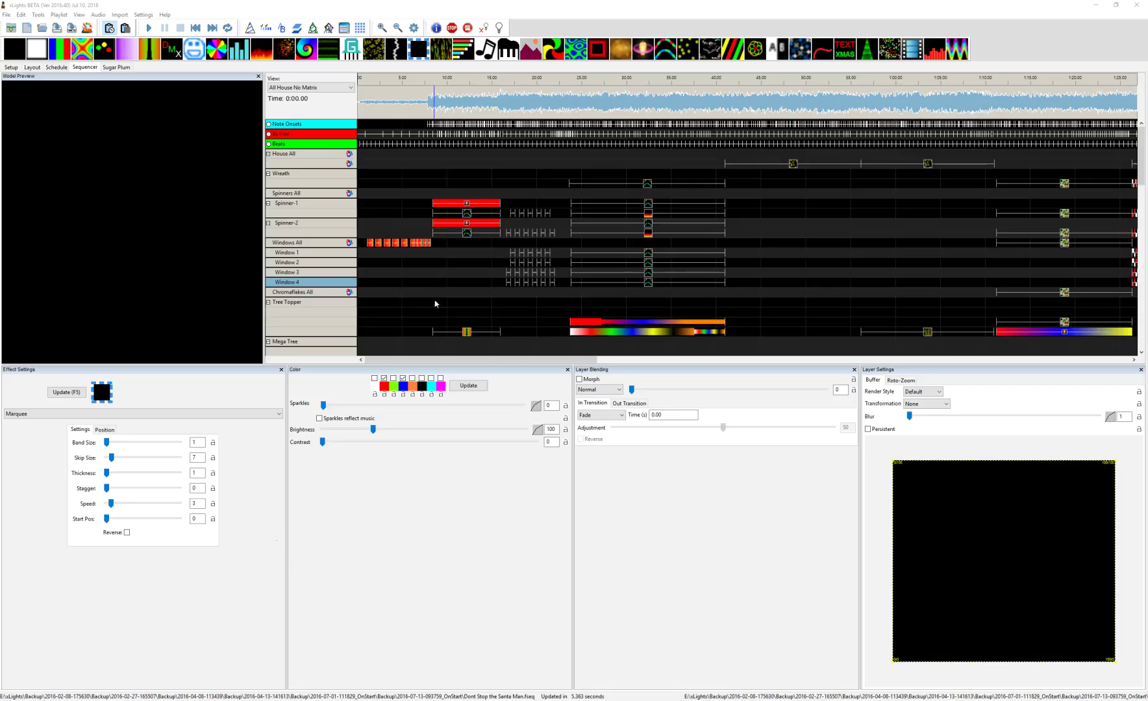
Step: Enlarge the sequencer grid downward so that the Mega Tree and Eave rows fit in it
scroll(649, 266, "right", 5)
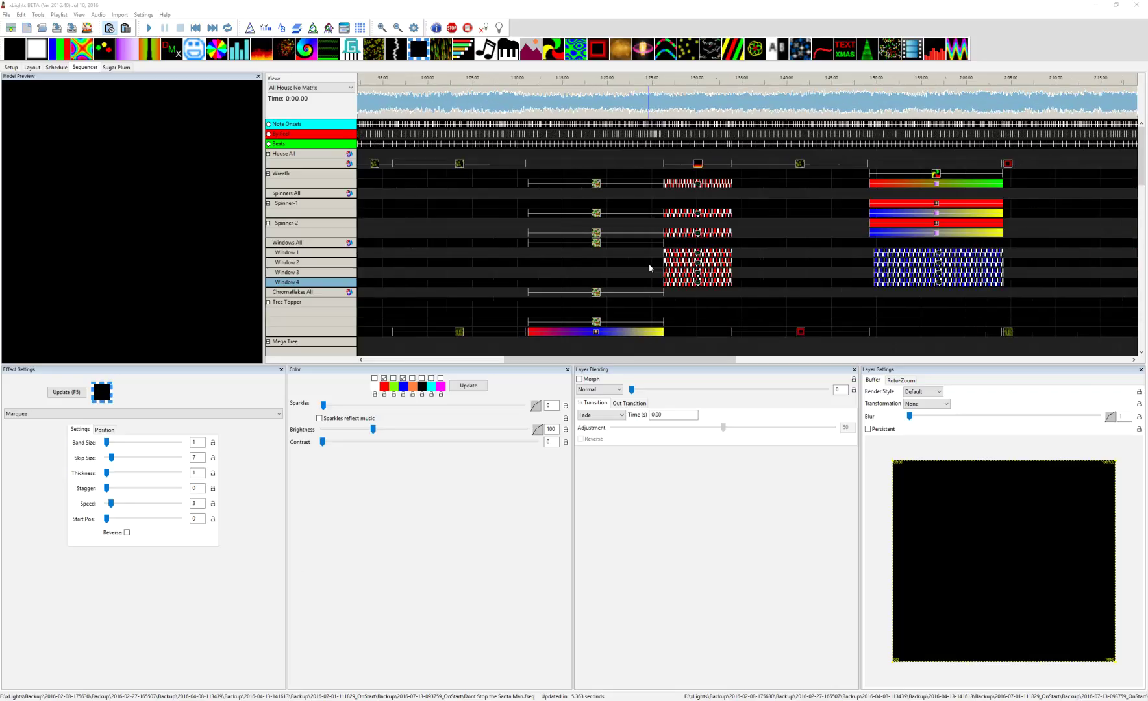
scroll(650, 267, "right", 4)
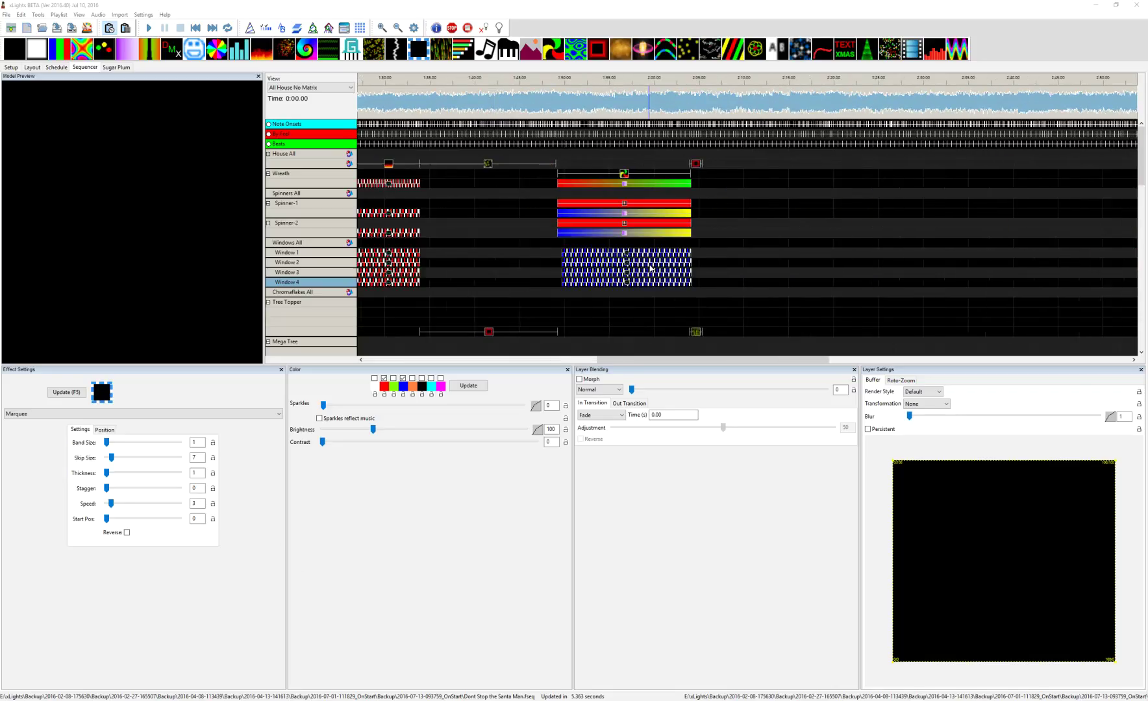
scroll(651, 266, "left", 2)
scroll(643, 286, "down", 1)
left_click(616, 305)
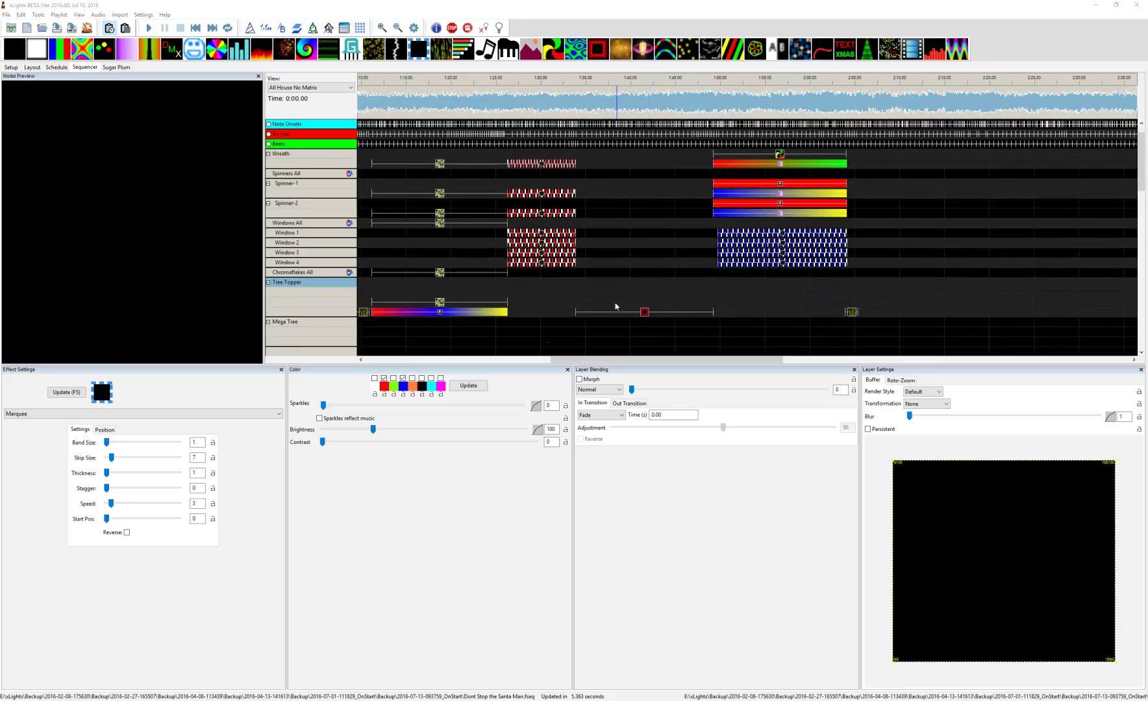
left_click_drag(227, 363, 227, 537)
scroll(516, 364, "up", 1)
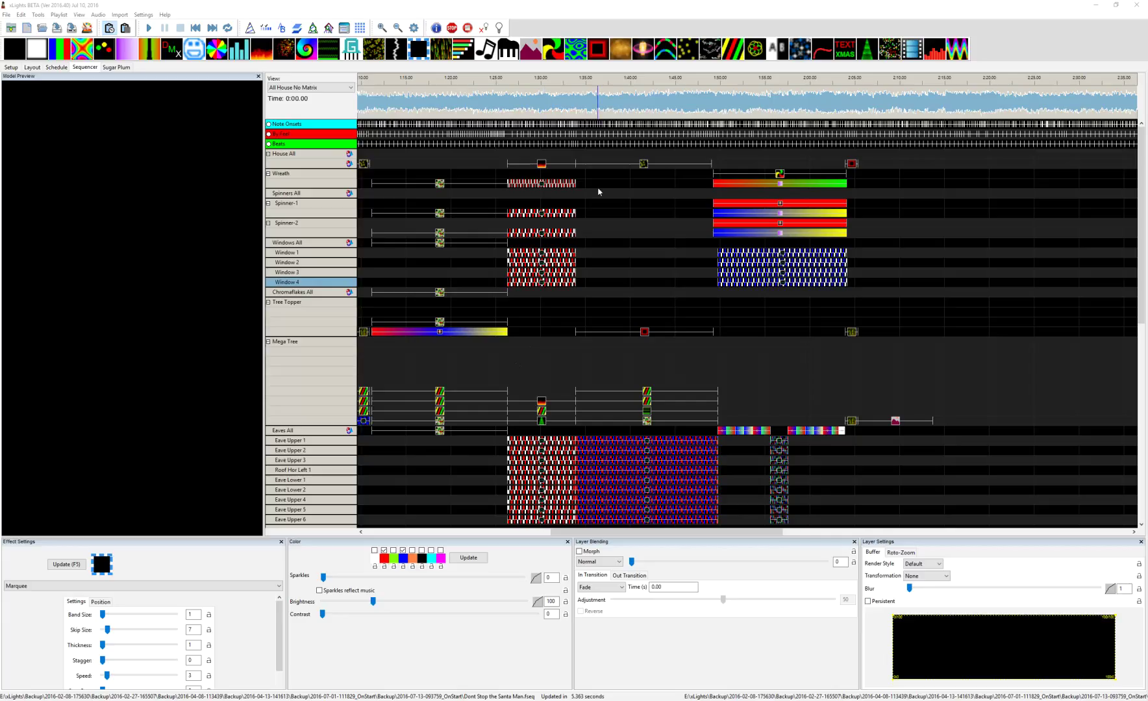
Step: Select the timeline range from 1:09.700 to about 1:57, play it briefly and stop playback
scroll(540, 88, "left", 1)
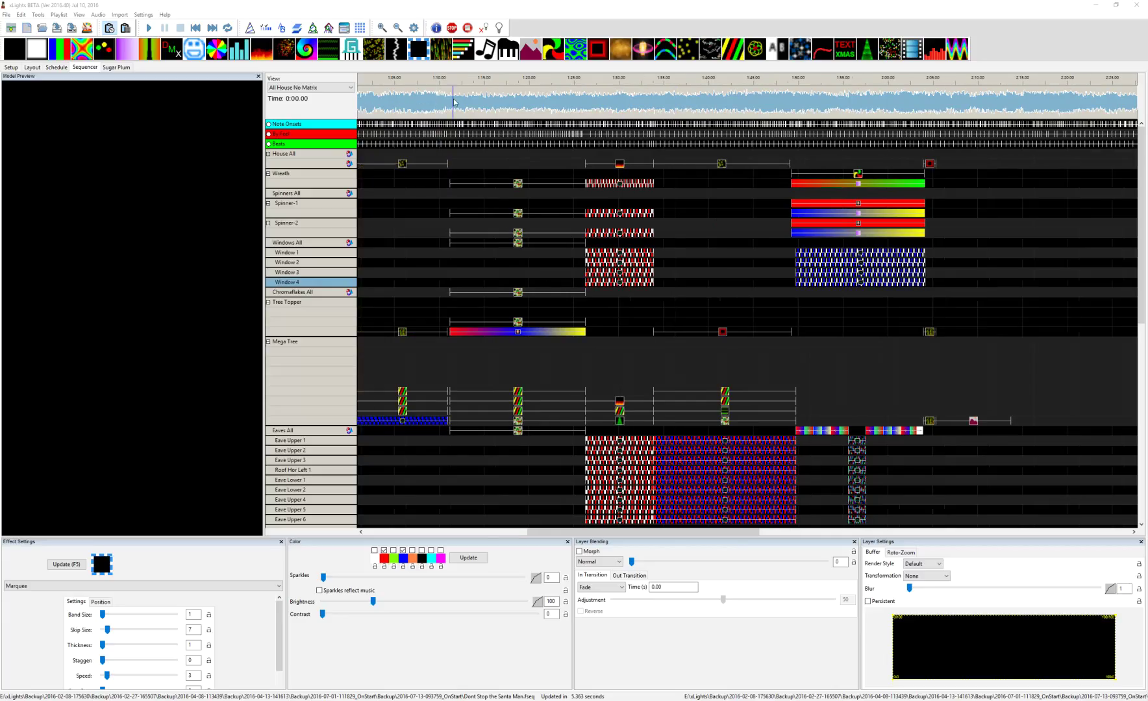
left_click_drag(439, 104, 862, 104)
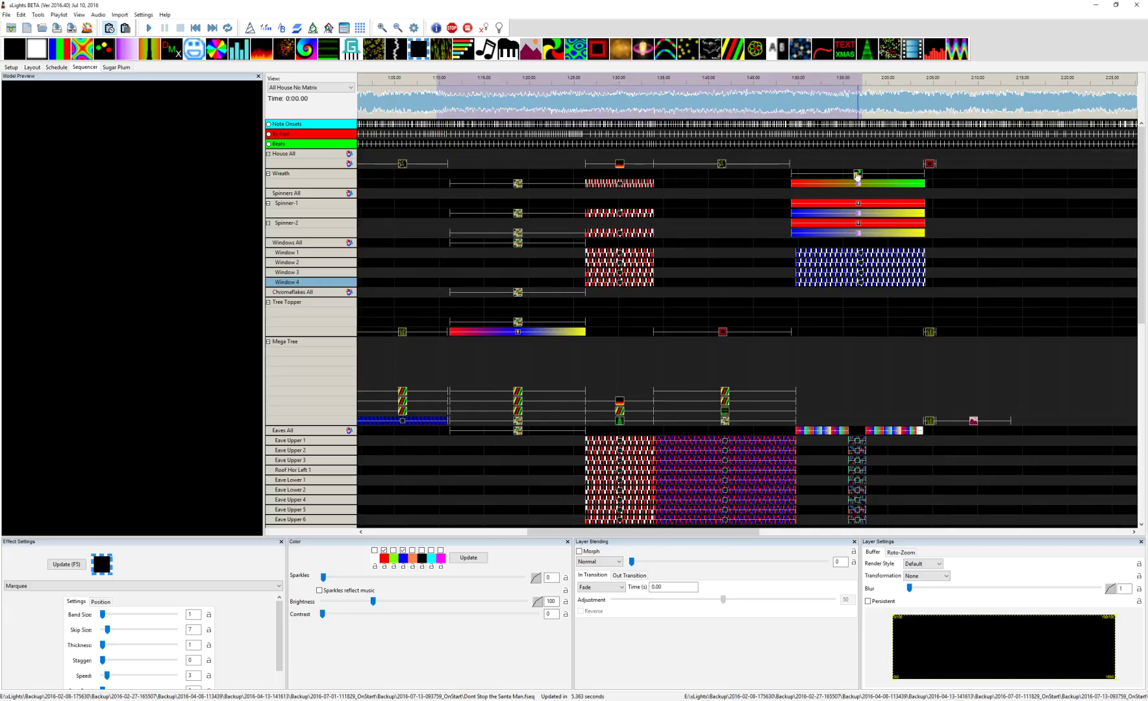
left_click(148, 28)
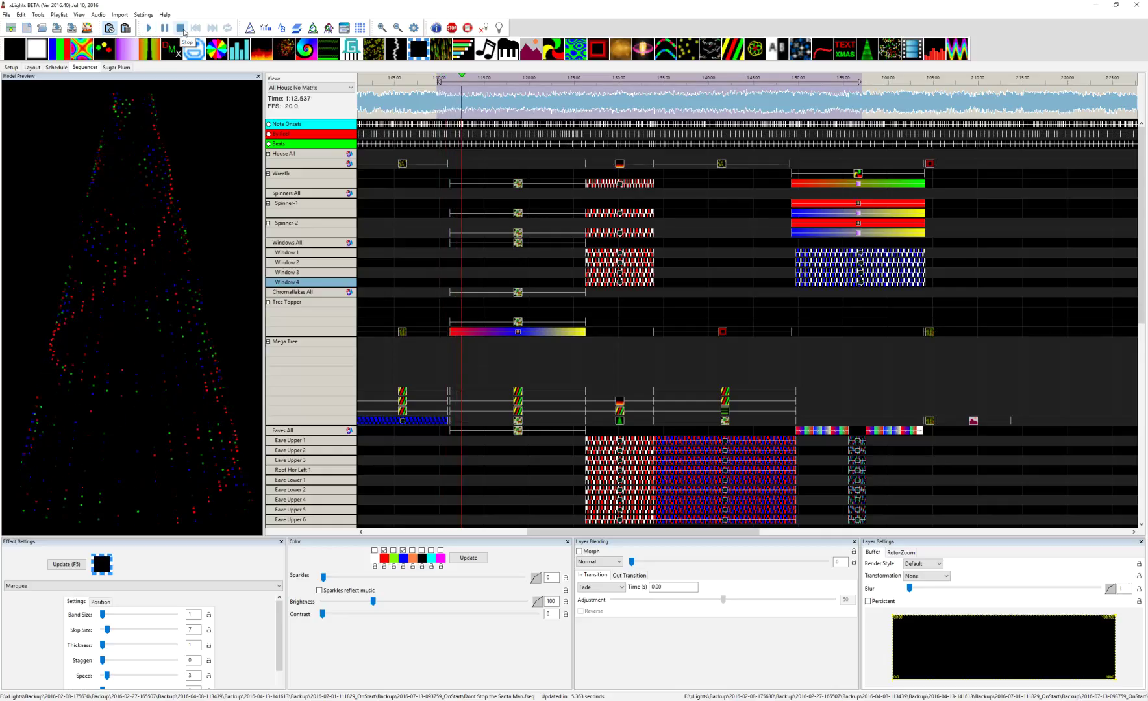
left_click(181, 29)
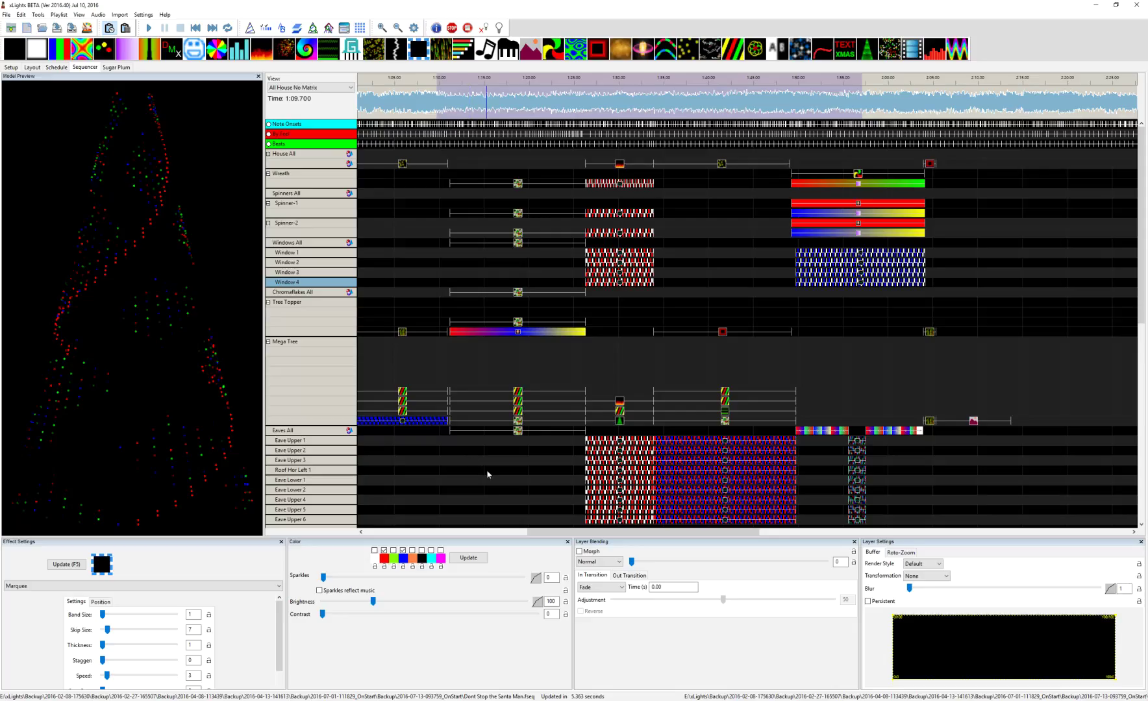
Step: Examine the settings of the Twinkle effect on the Mega Tree's lowest layer within the selected time range
scroll(488, 474, "down", 2)
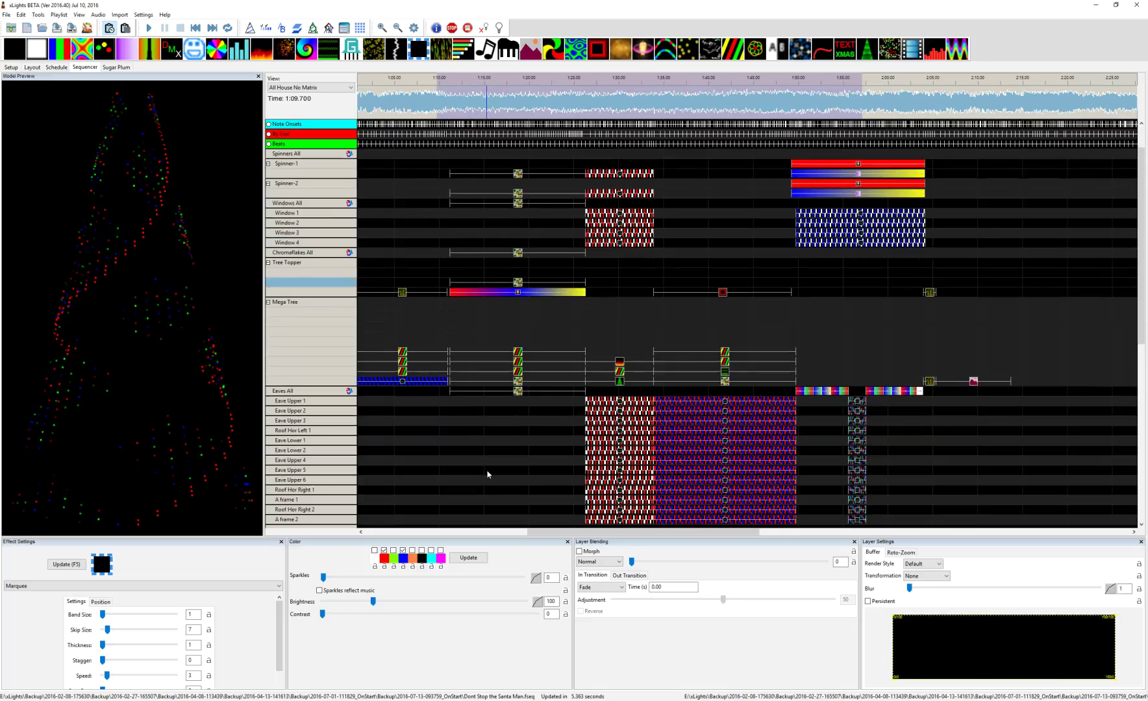
scroll(488, 474, "down", 1)
scroll(488, 475, "down", 1)
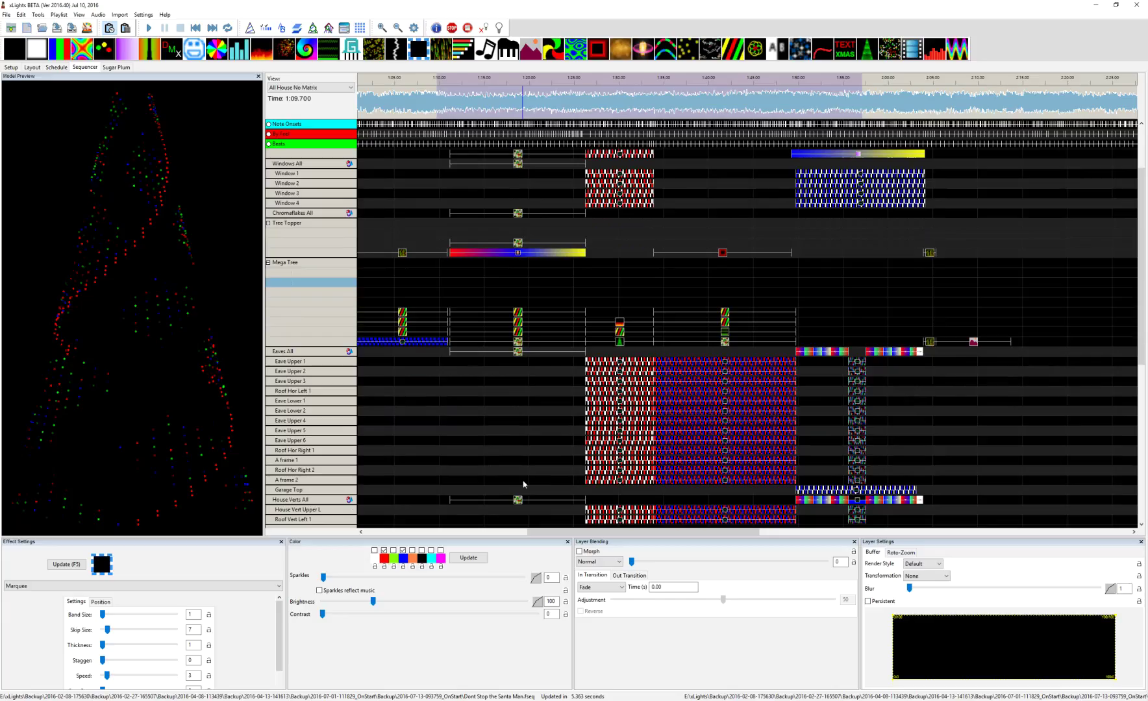
left_click(520, 344)
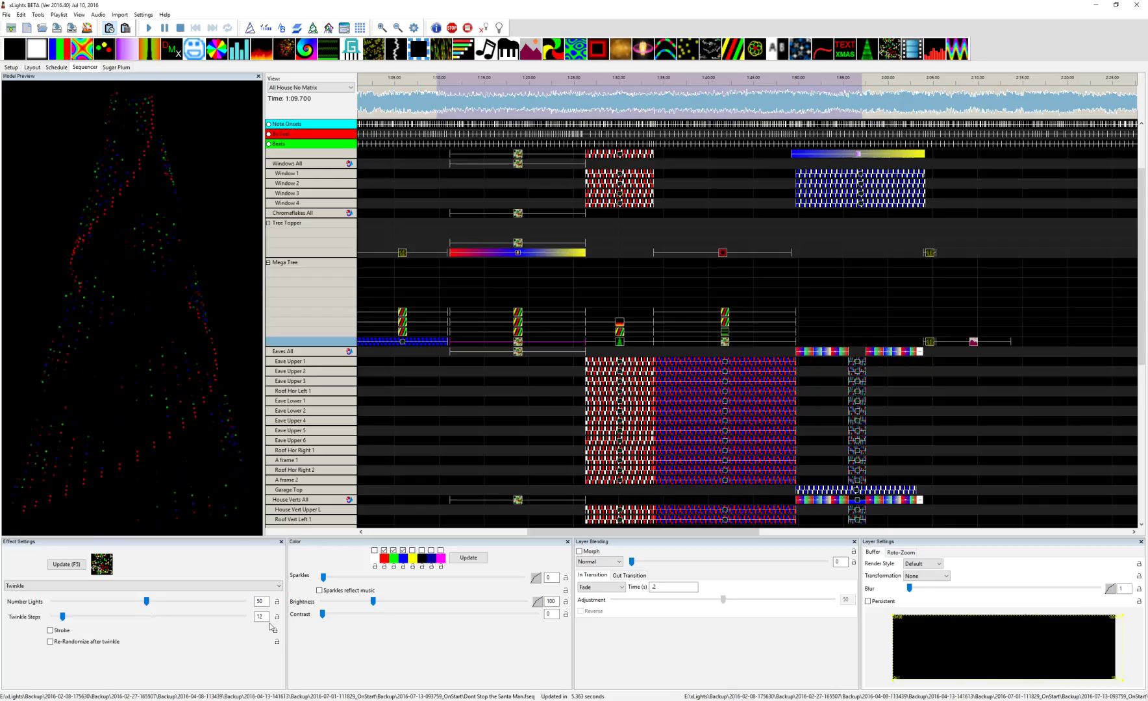
Step: Compare the wraps, thickness and blending of the three Spirals effects stacked above the Mega Tree's Twinkle effect
left_click(519, 332)
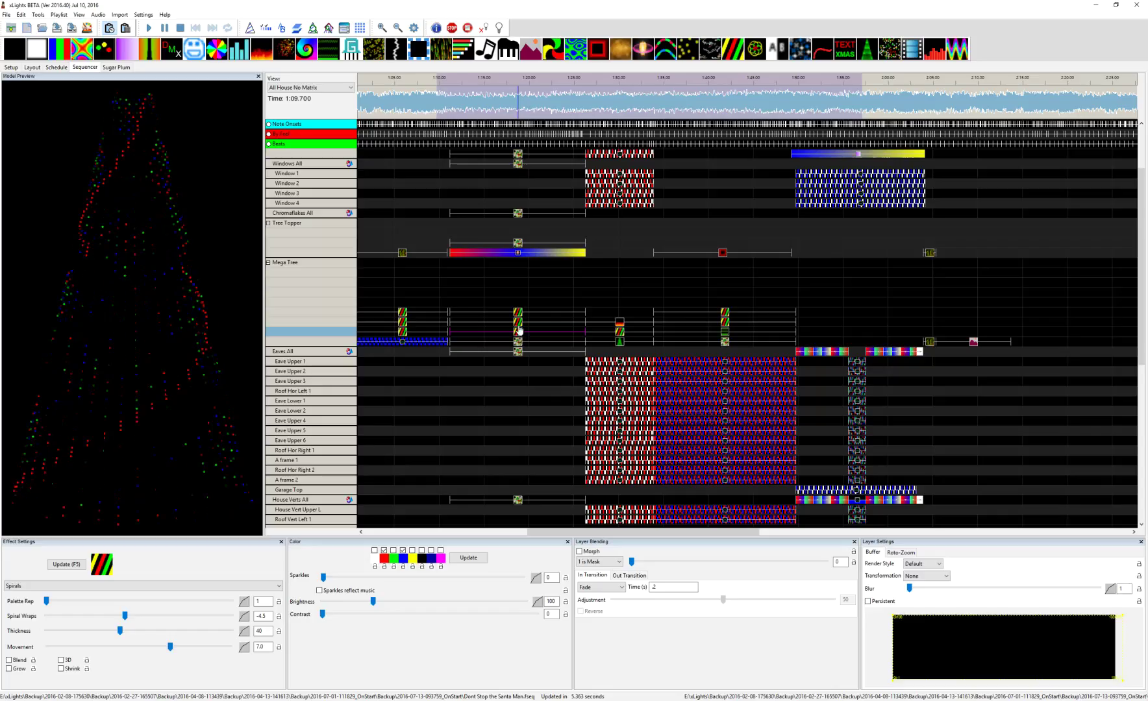
left_click(518, 323)
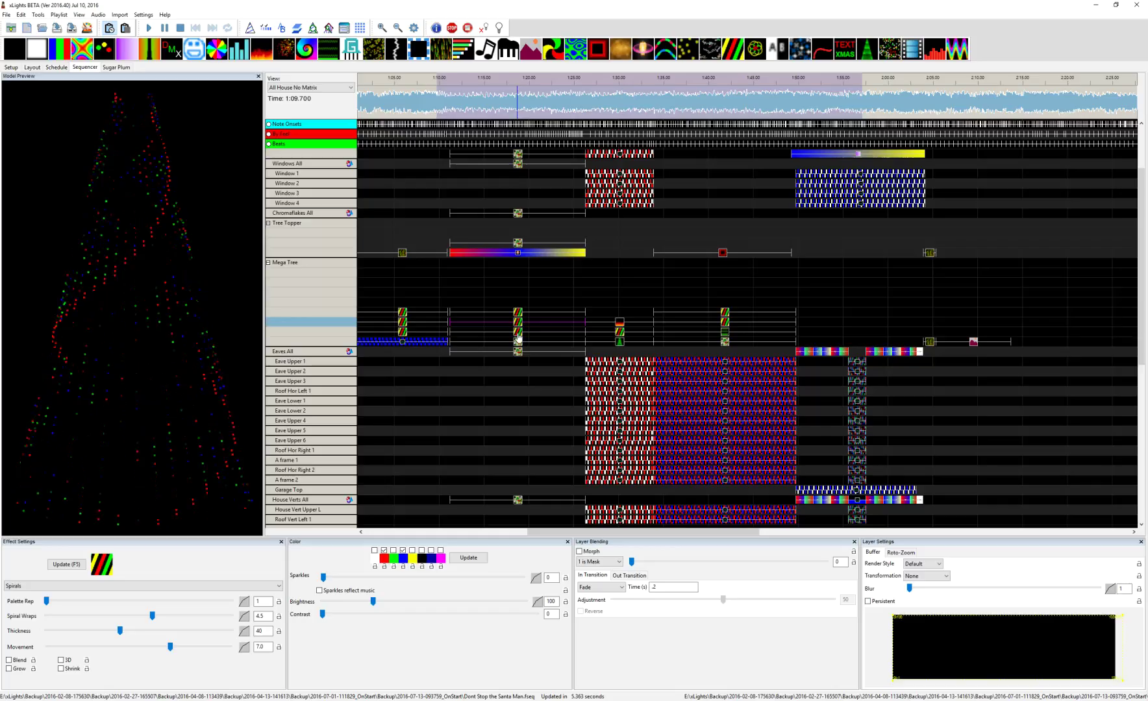
left_click(518, 332)
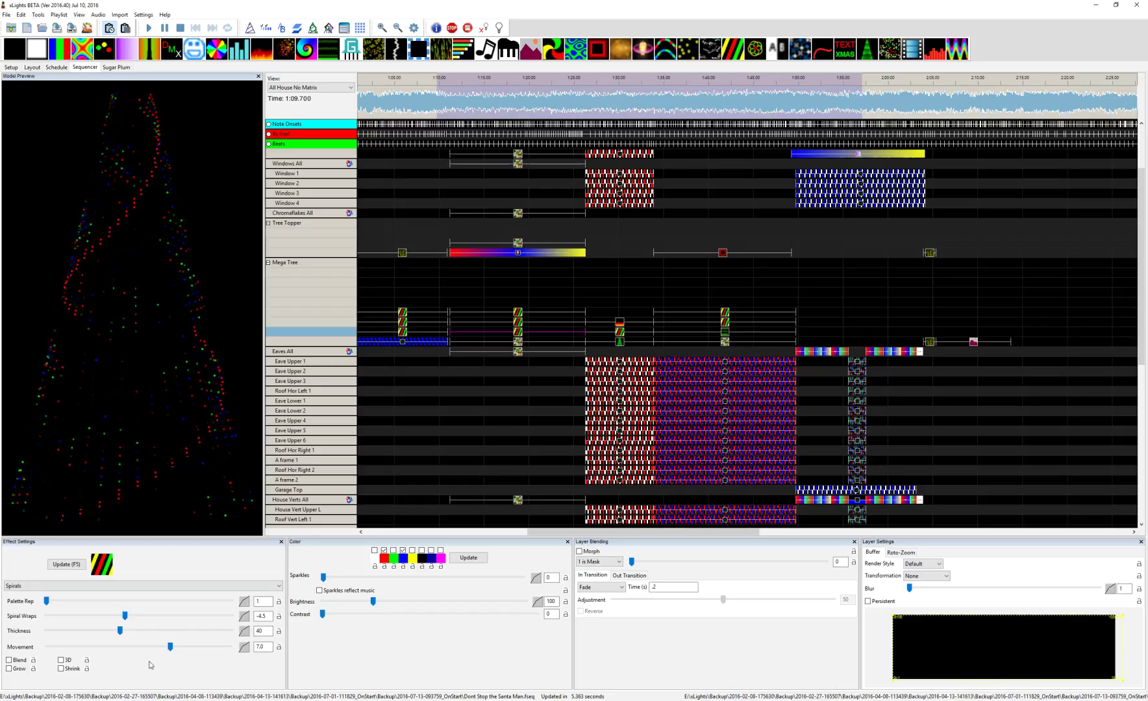
left_click(518, 322)
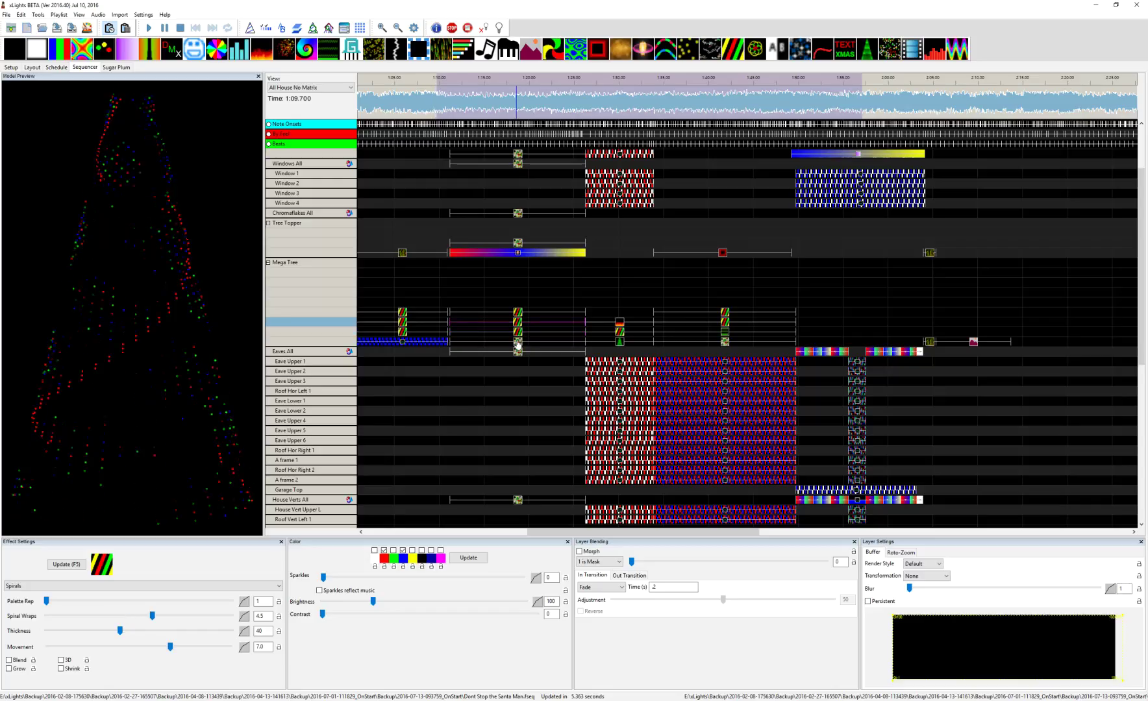
left_click(517, 333)
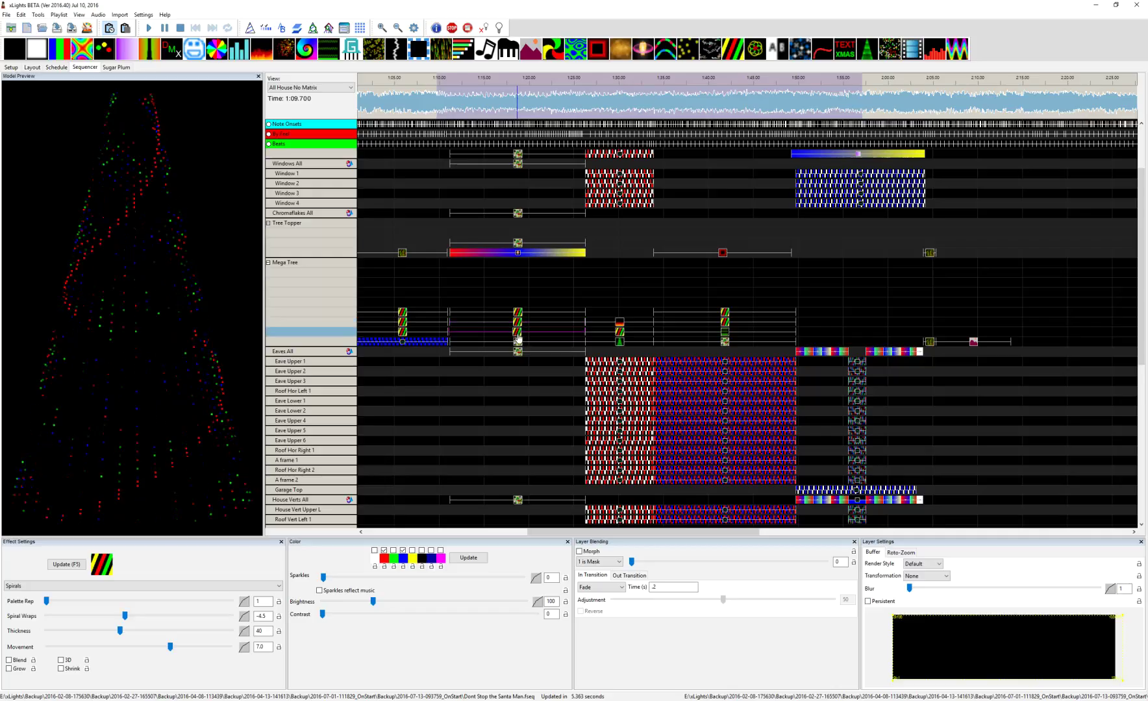
left_click(519, 324)
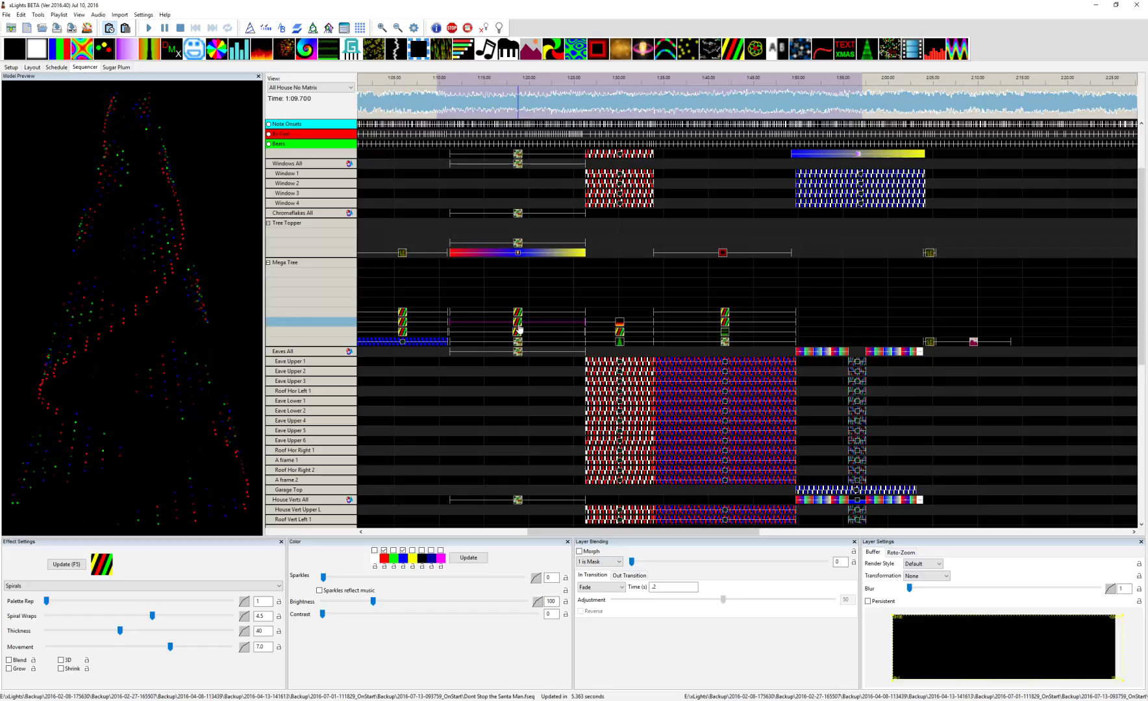
left_click(518, 314)
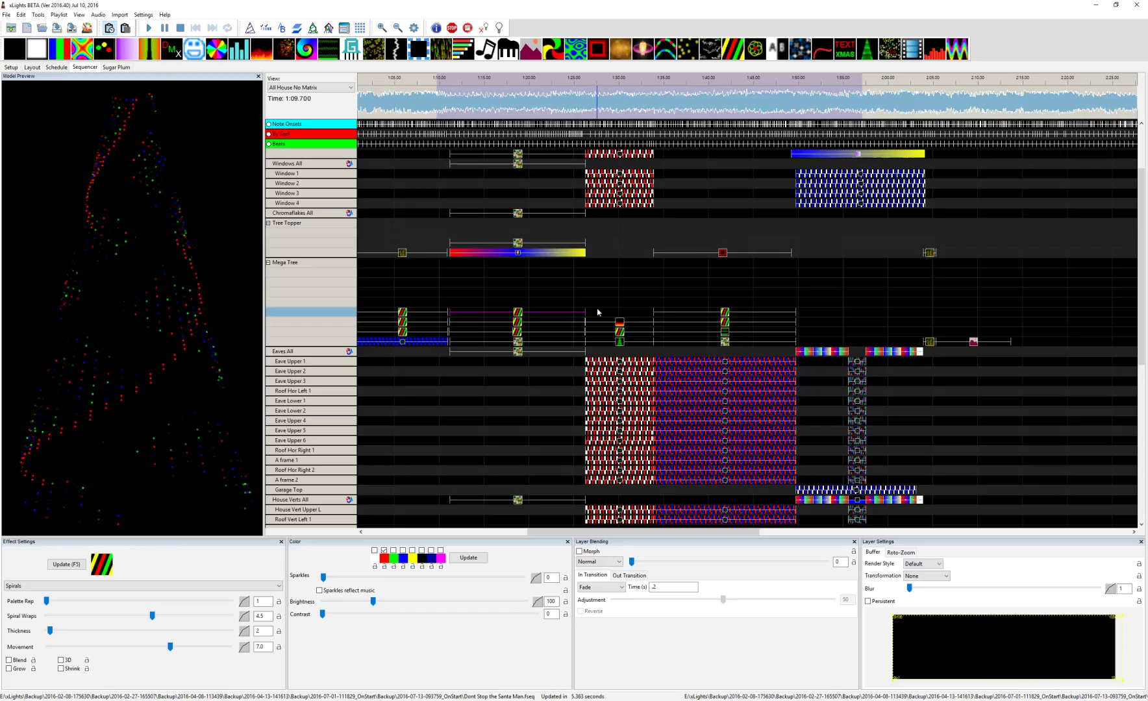
Step: Compare the Tree Topper's Shockwave effect with the Twinkle effect layered above it, including their layer blending and render style
left_click(518, 256)
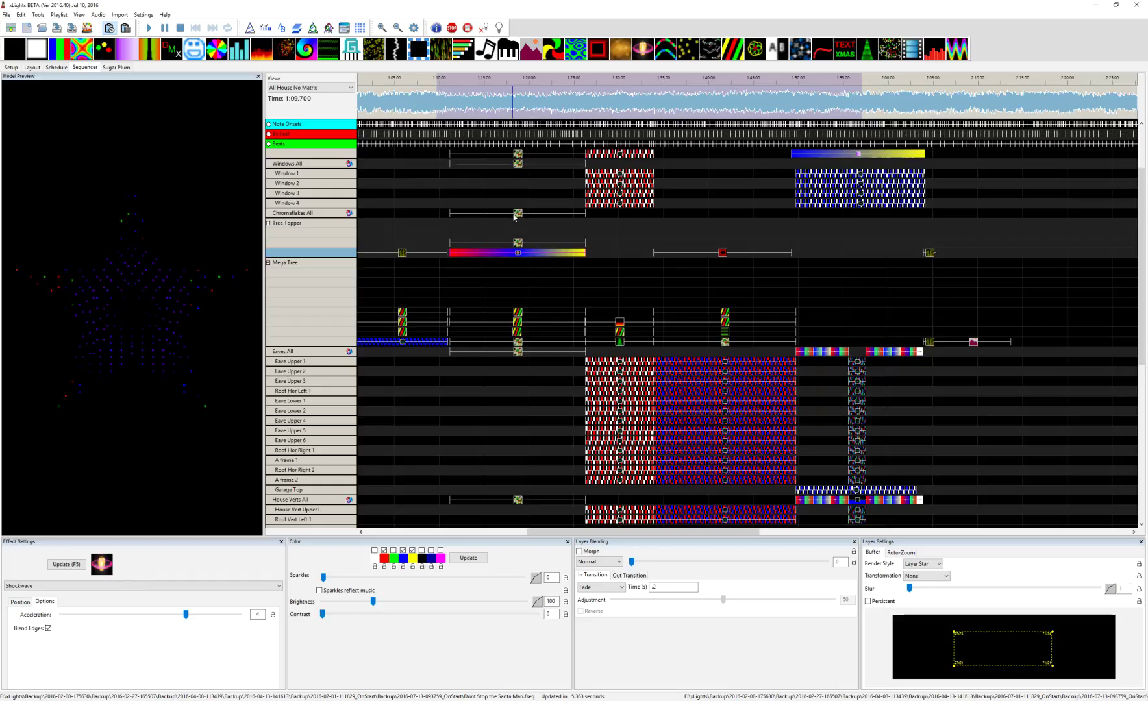
left_click(519, 243)
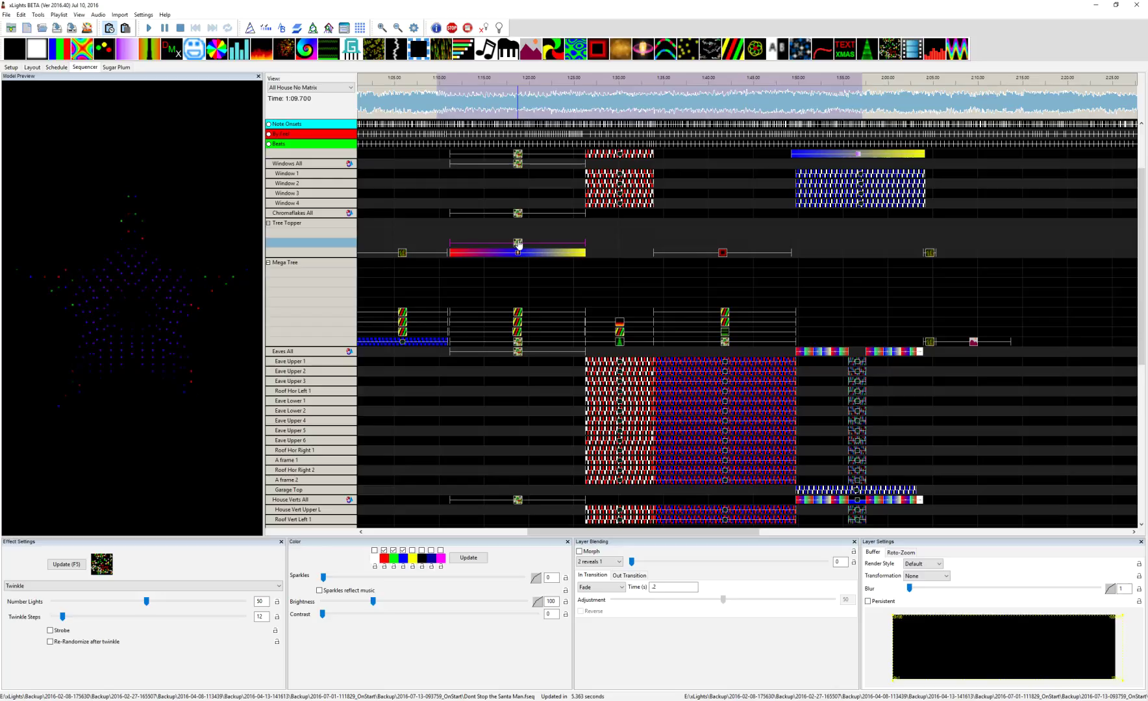
left_click(517, 254)
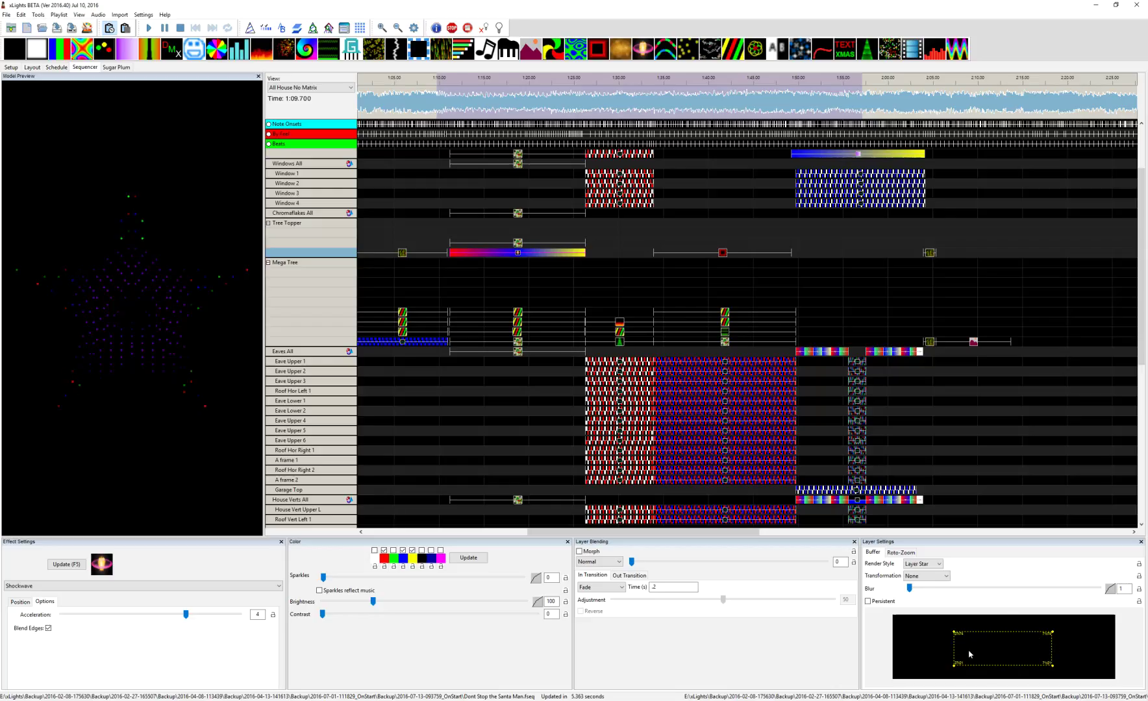
left_click(517, 244)
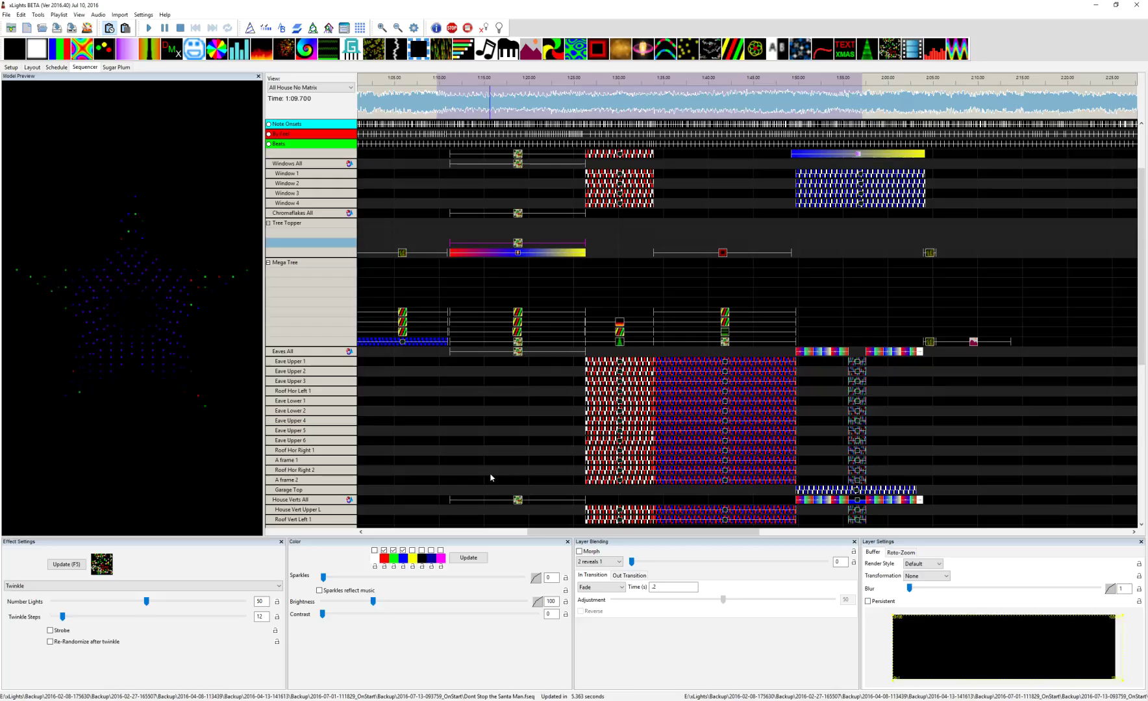
Step: Examine the Twinkle effect on House Verts All and look over the matrix, arches and garage rows below it
left_click(518, 501)
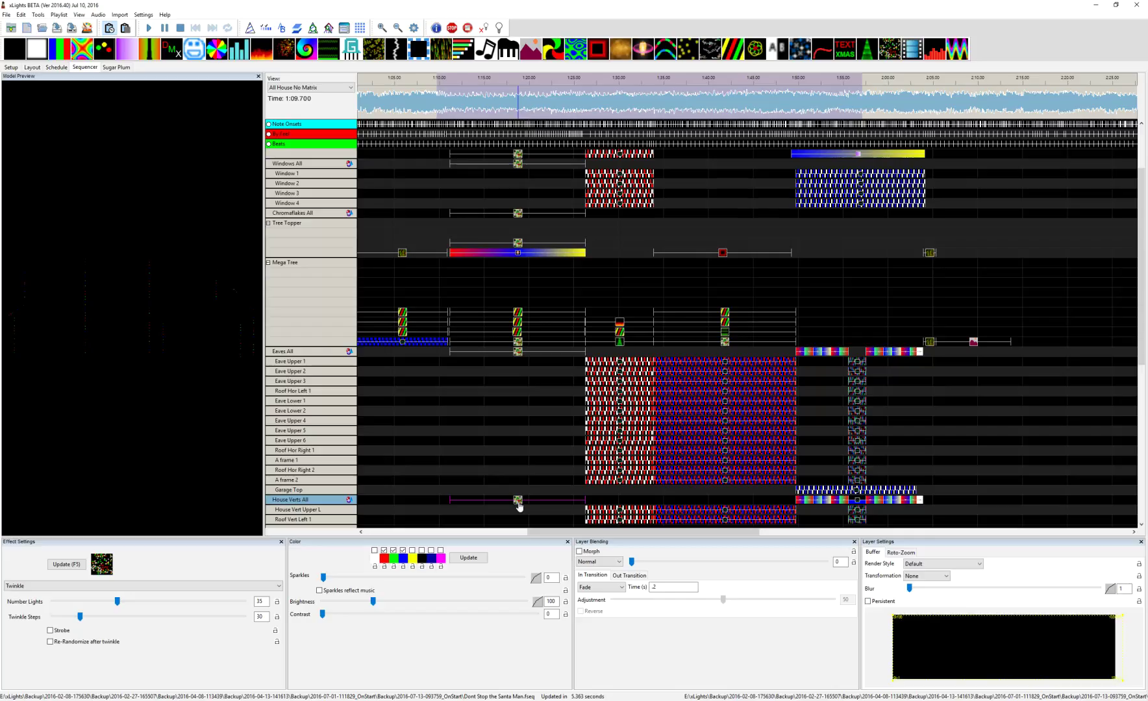
scroll(519, 507, "down", 6)
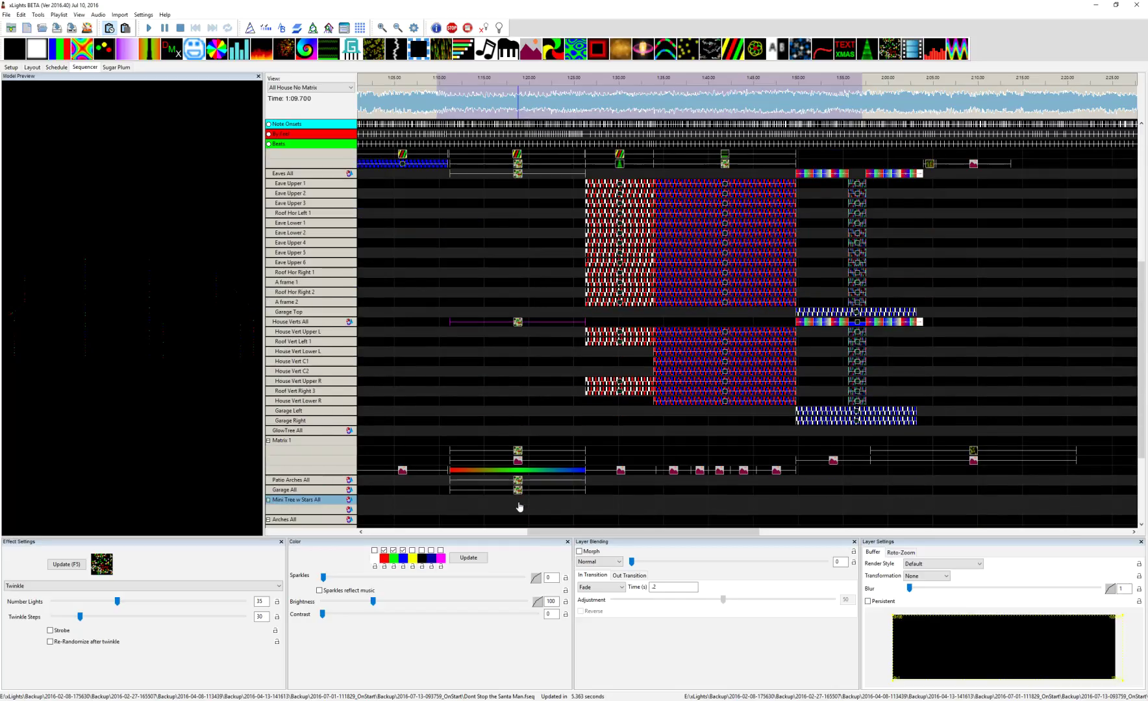
scroll(519, 507, "down", 1)
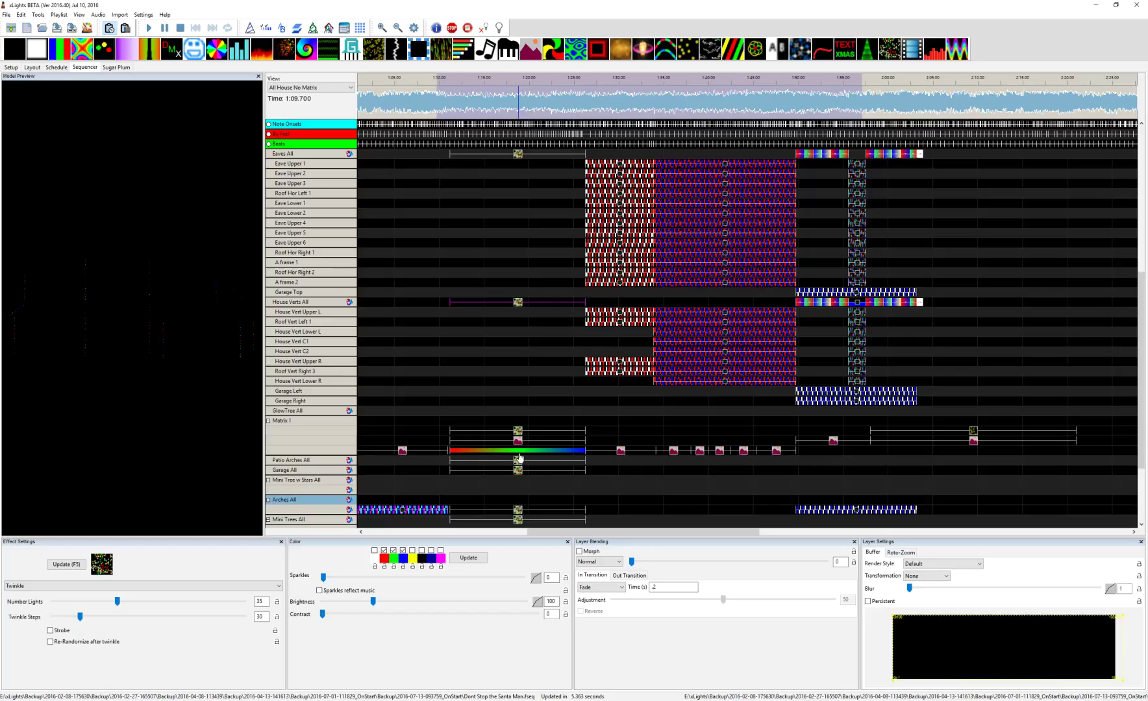
Step: Examine the position, blades and options settings of the Fan effect on Matrix 1's lowest layer
left_click(452, 452)
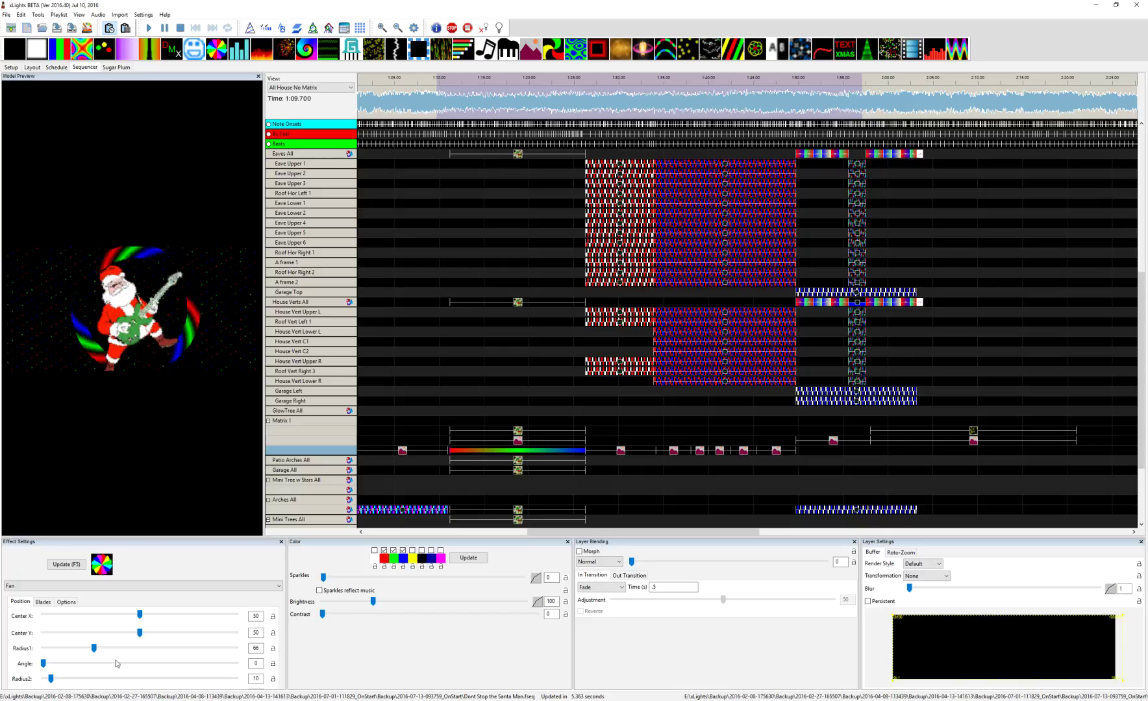
left_click(68, 603)
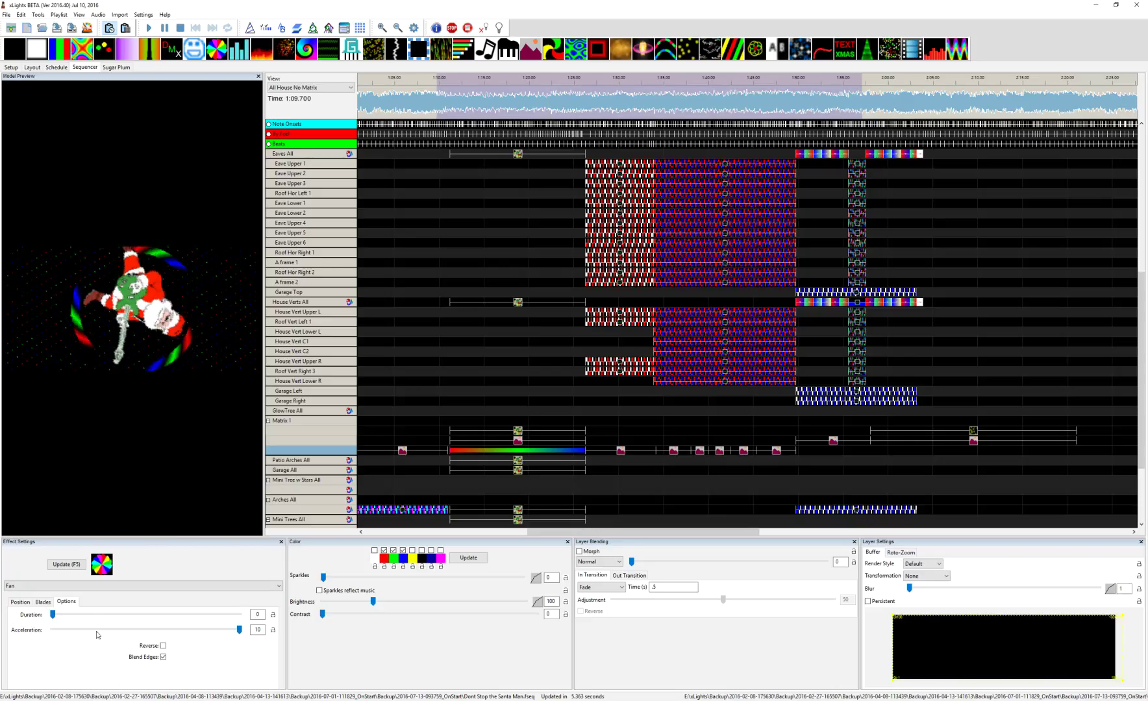
left_click(46, 603)
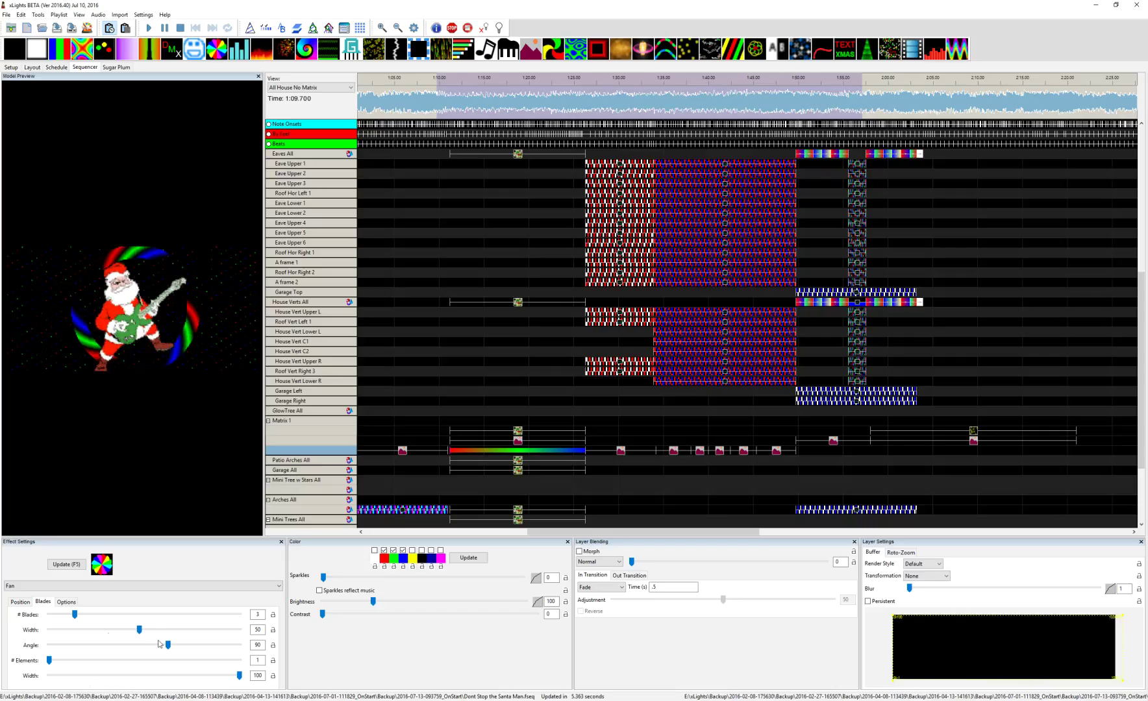
left_click(21, 604)
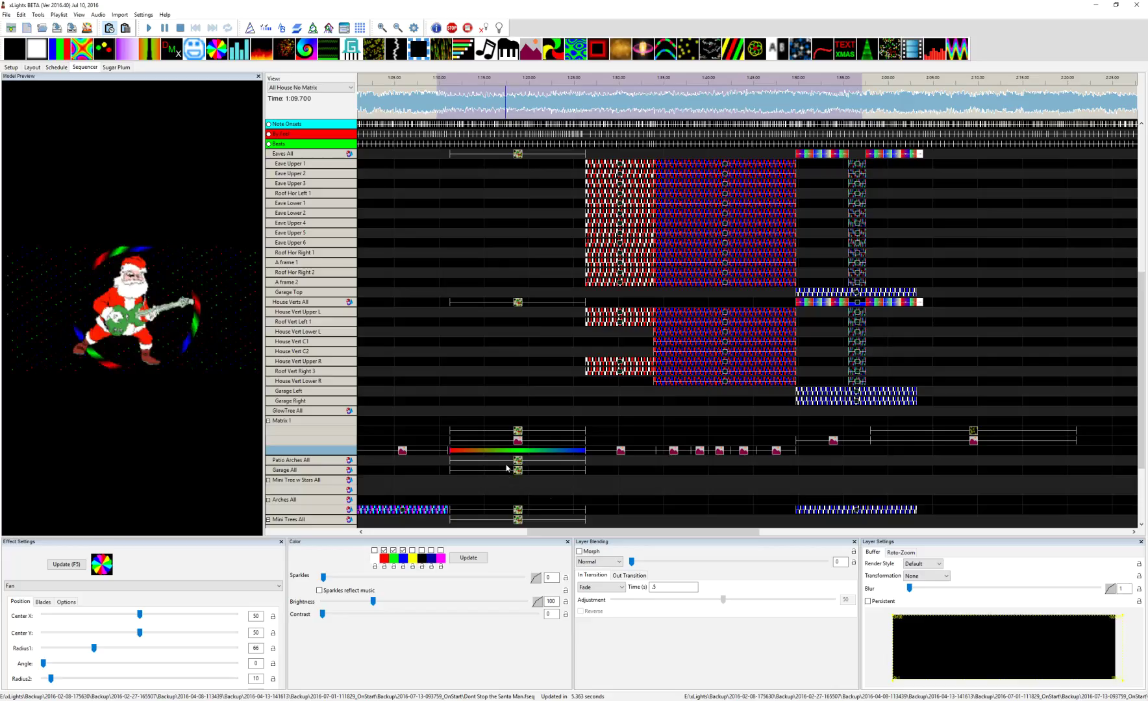
Step: Examine the Santa Pictures effect above the Fan on Matrix 1, including its layer blending, buffer and Roto-Zoom presets
left_click(520, 445)
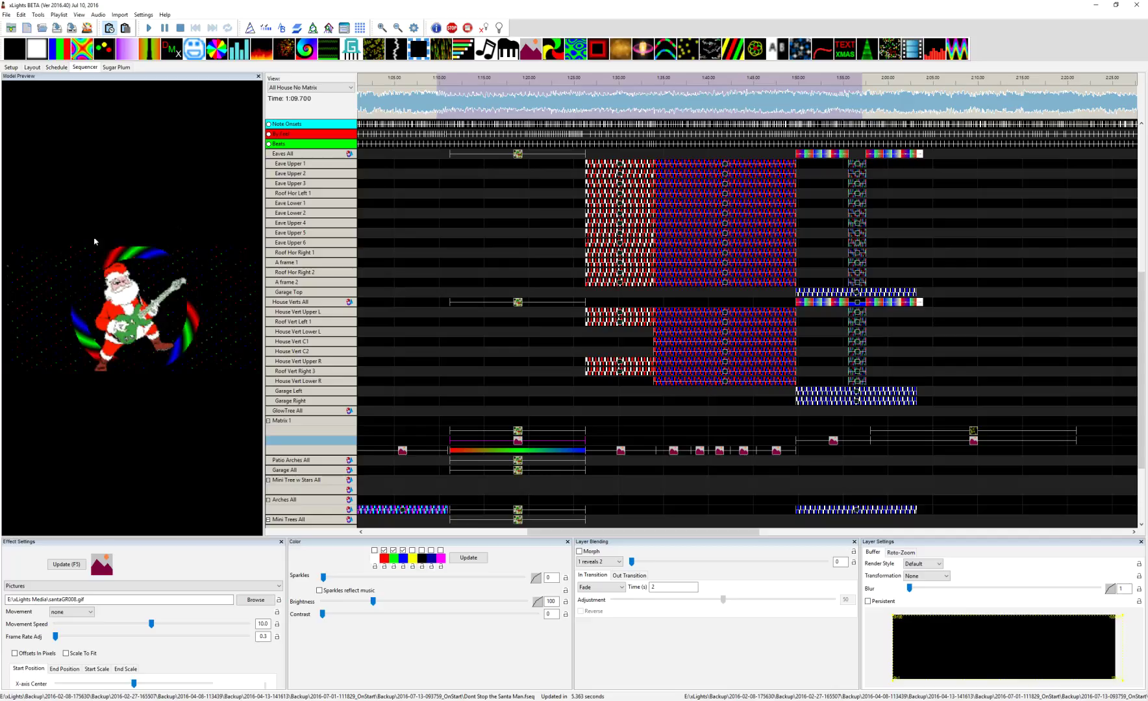
left_click(909, 552)
left_click(954, 564)
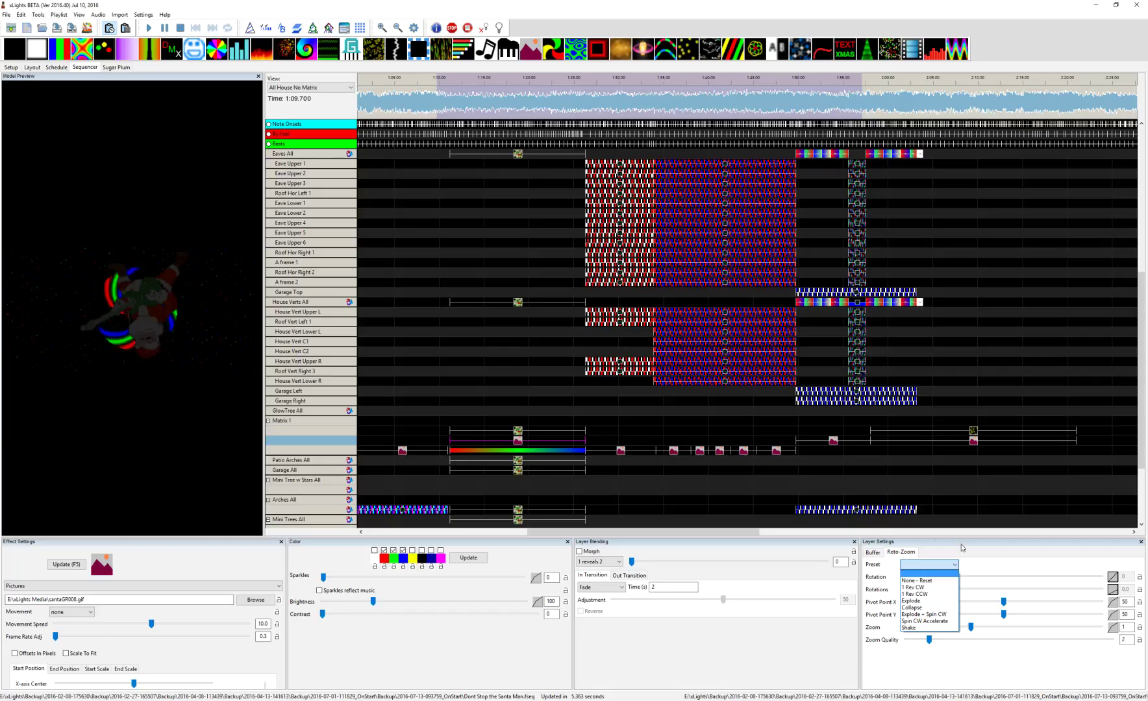
left_click(962, 570)
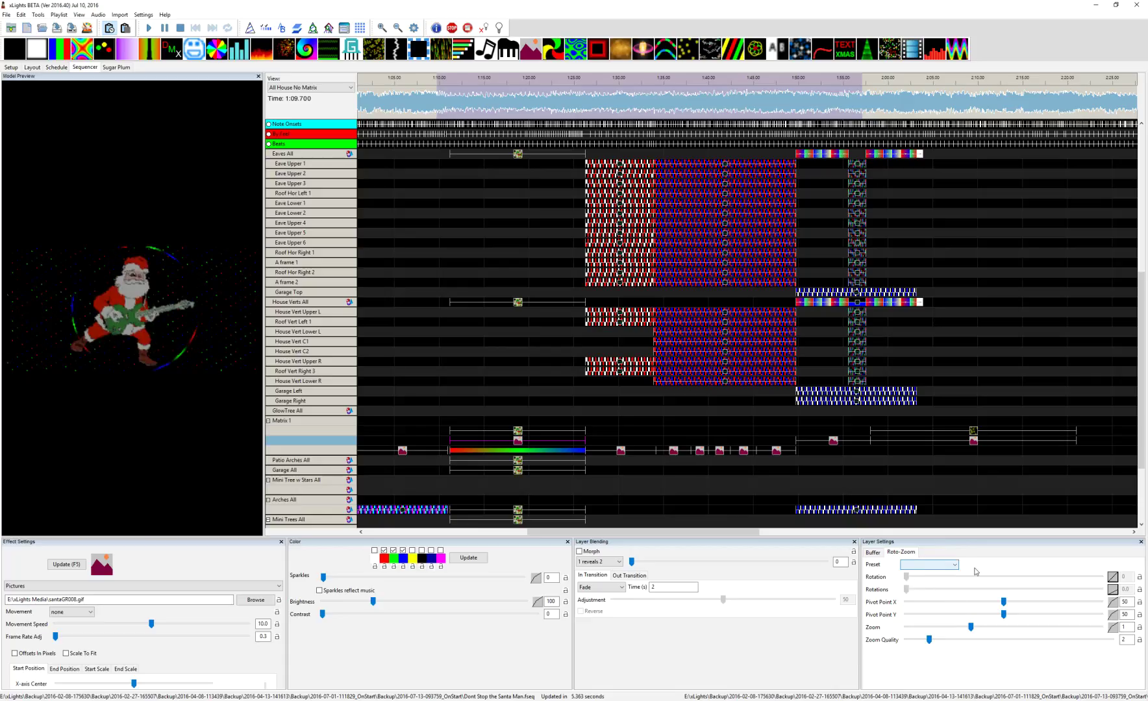
left_click(873, 554)
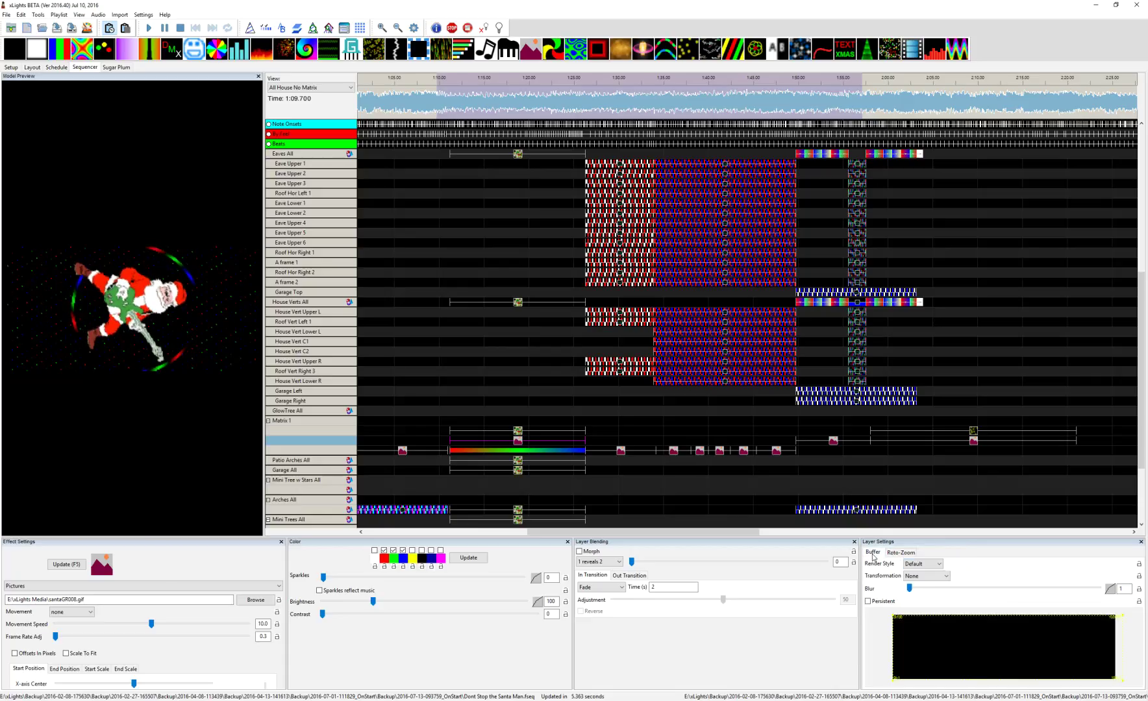
left_click(909, 553)
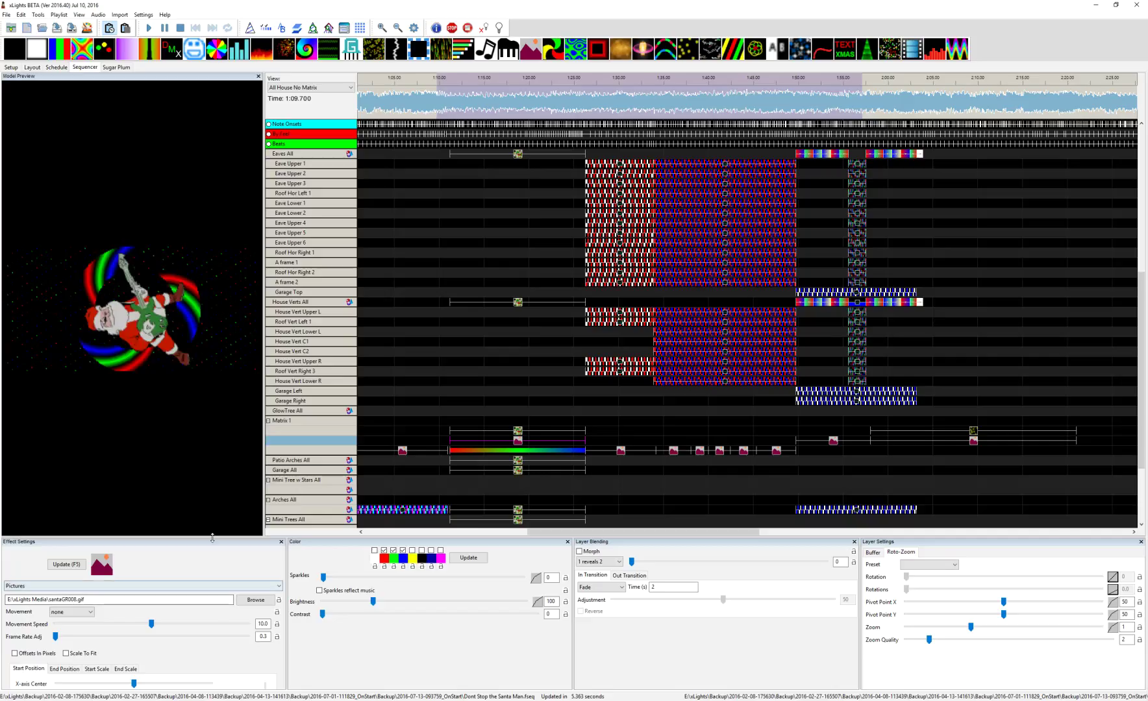
Step: Enlarge the effect settings area slightly for the Santa picture and look over the Roto-Zoom presets
left_click_drag(212, 524, 211, 441)
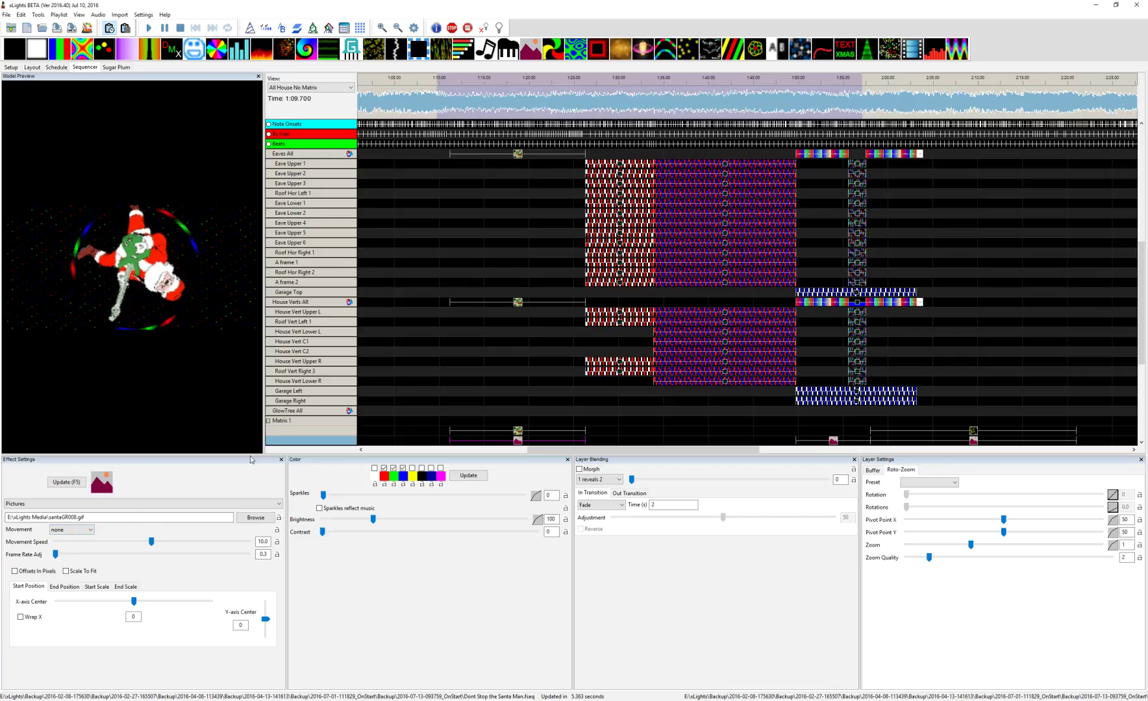
left_click_drag(252, 456, 251, 518)
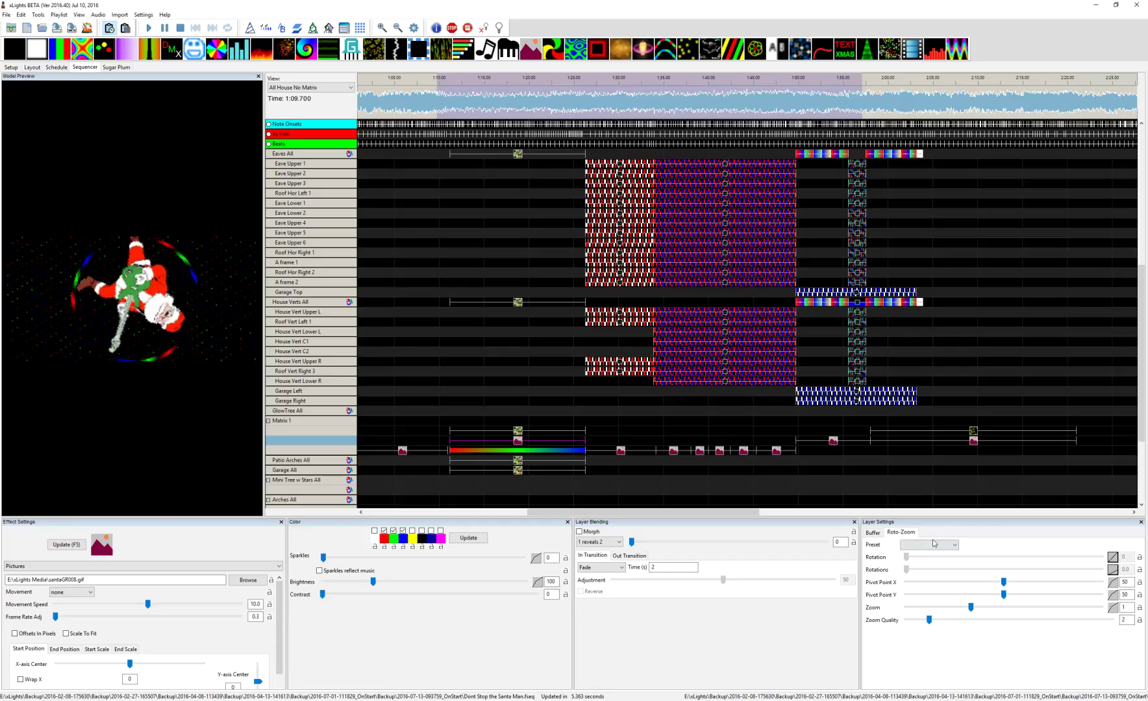
left_click(955, 546)
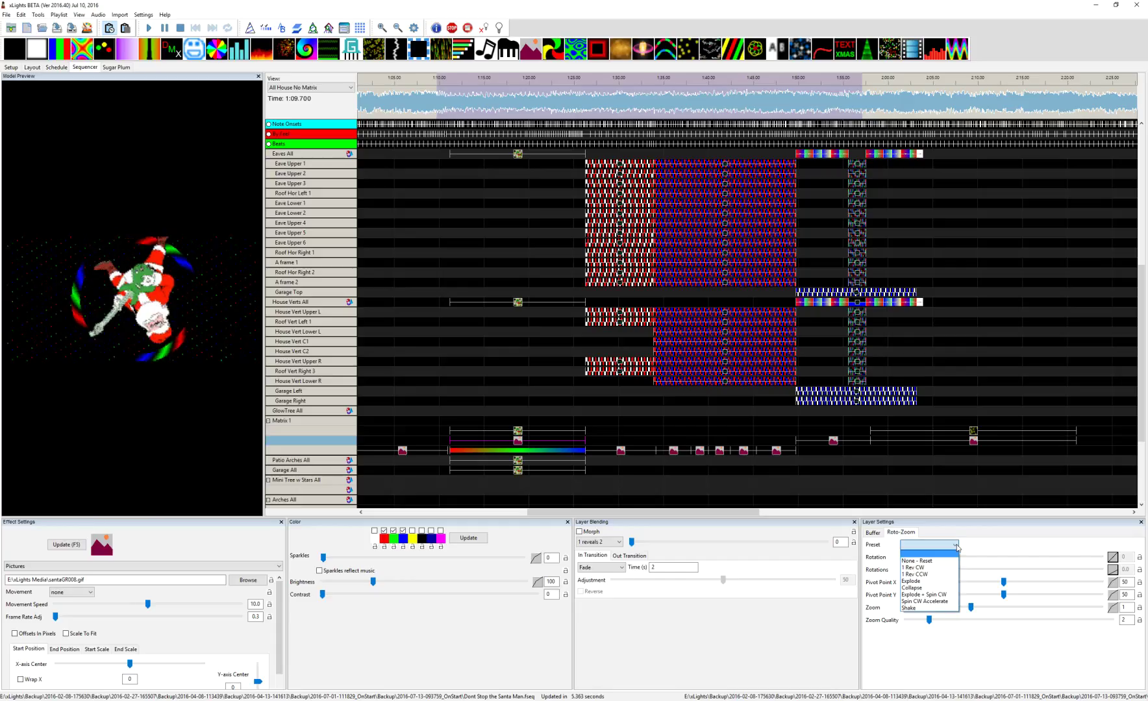
left_click(1020, 661)
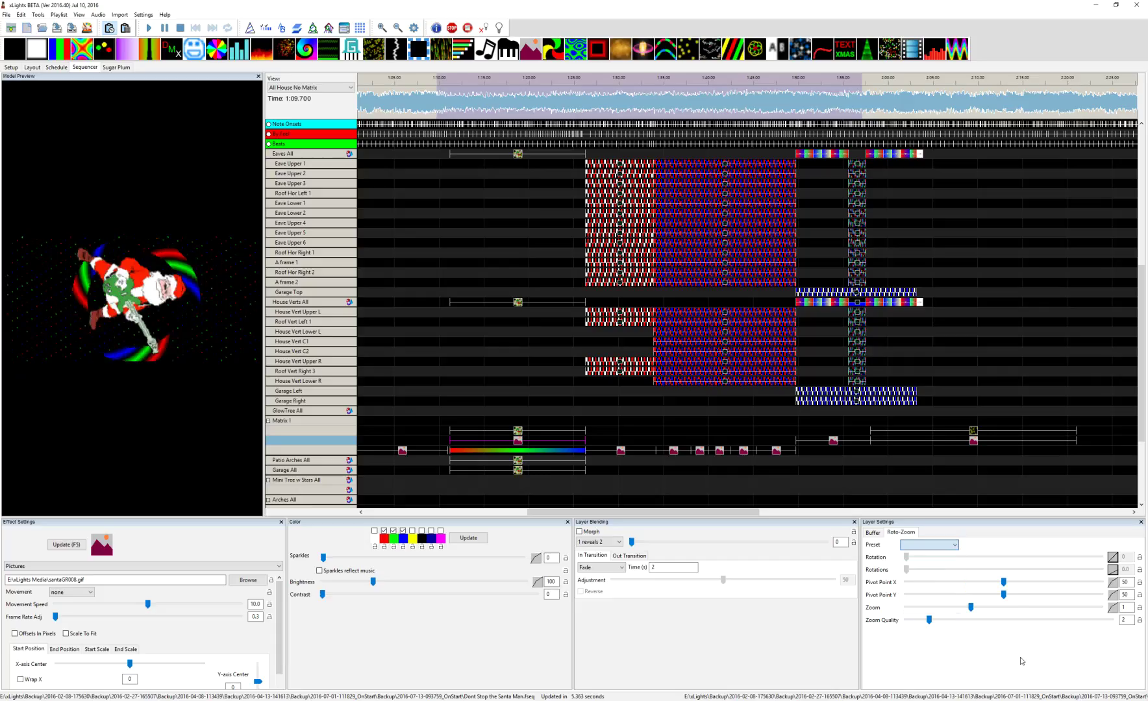
Step: Try the 1 Rev CW Roto-Zoom preset on the Santa picture and replace it with Spin CW Accelerate
left_click(955, 545)
left_click(945, 569)
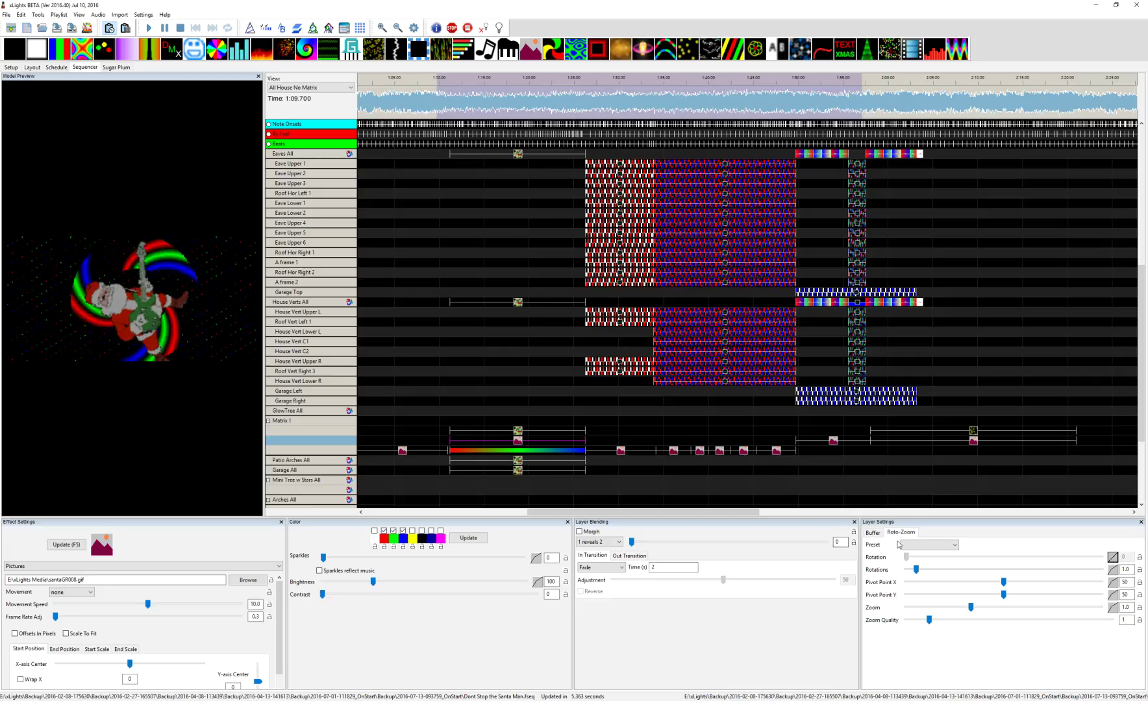
left_click(956, 544)
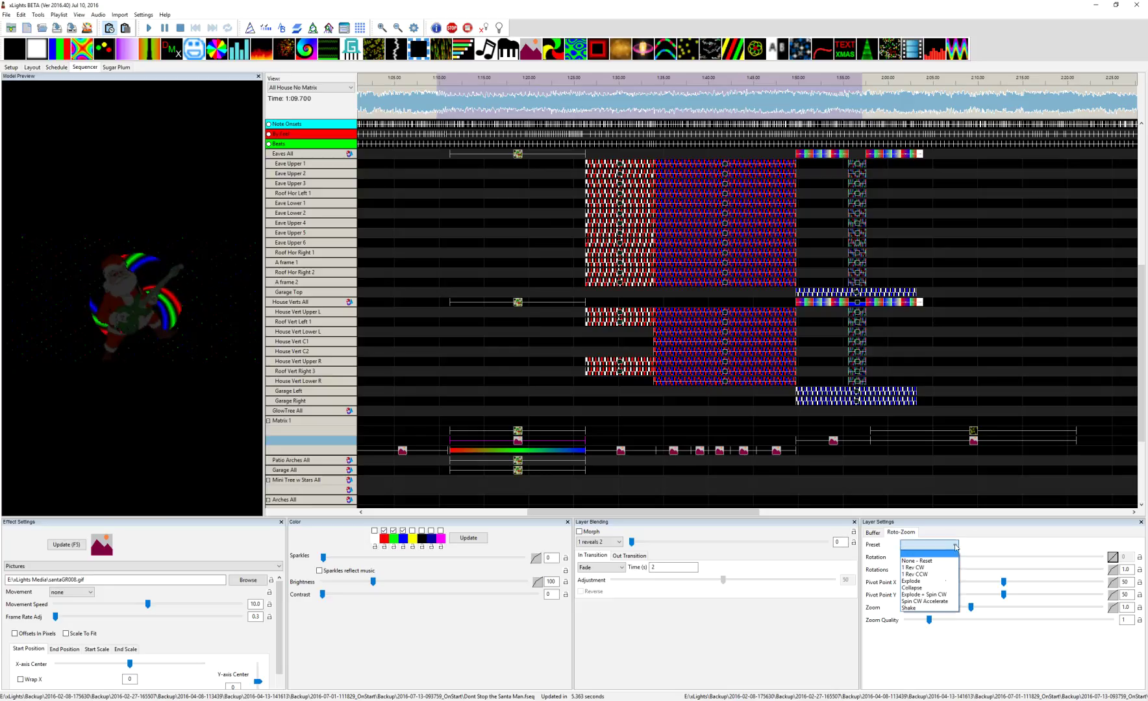
left_click(932, 602)
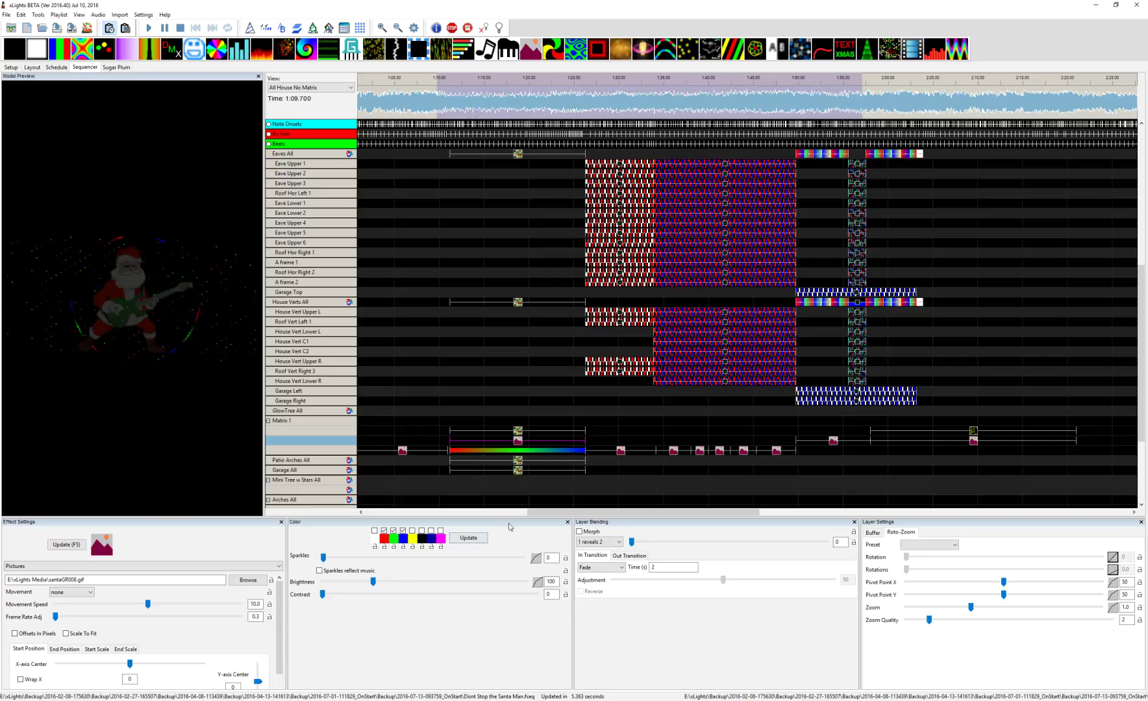
Step: Examine the Twinkle effect and blending on Matrix 1's top layer, and look over the model rows above it
left_click(517, 444)
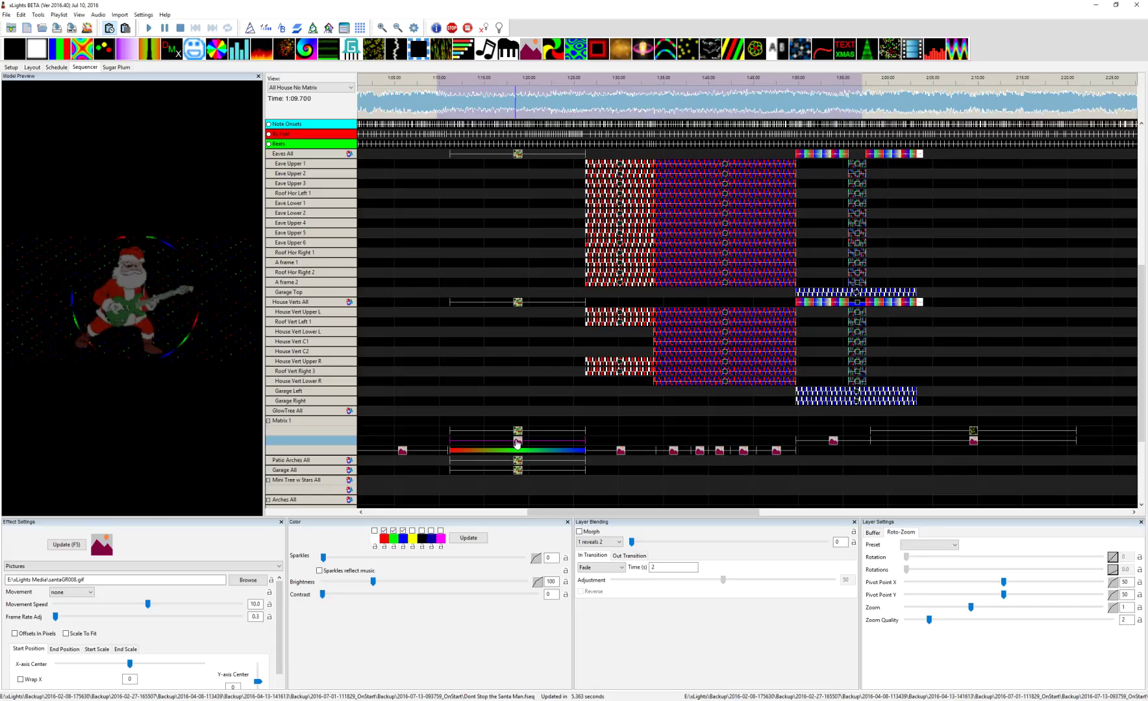
left_click(518, 432)
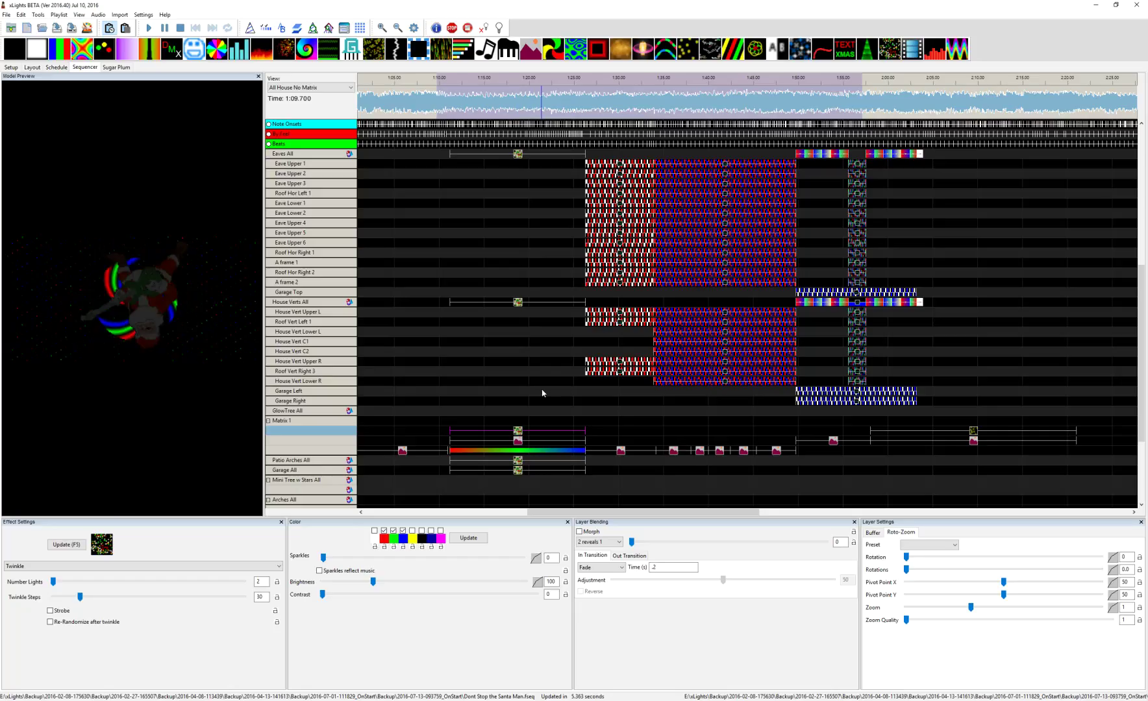
scroll(542, 393, "up", 7)
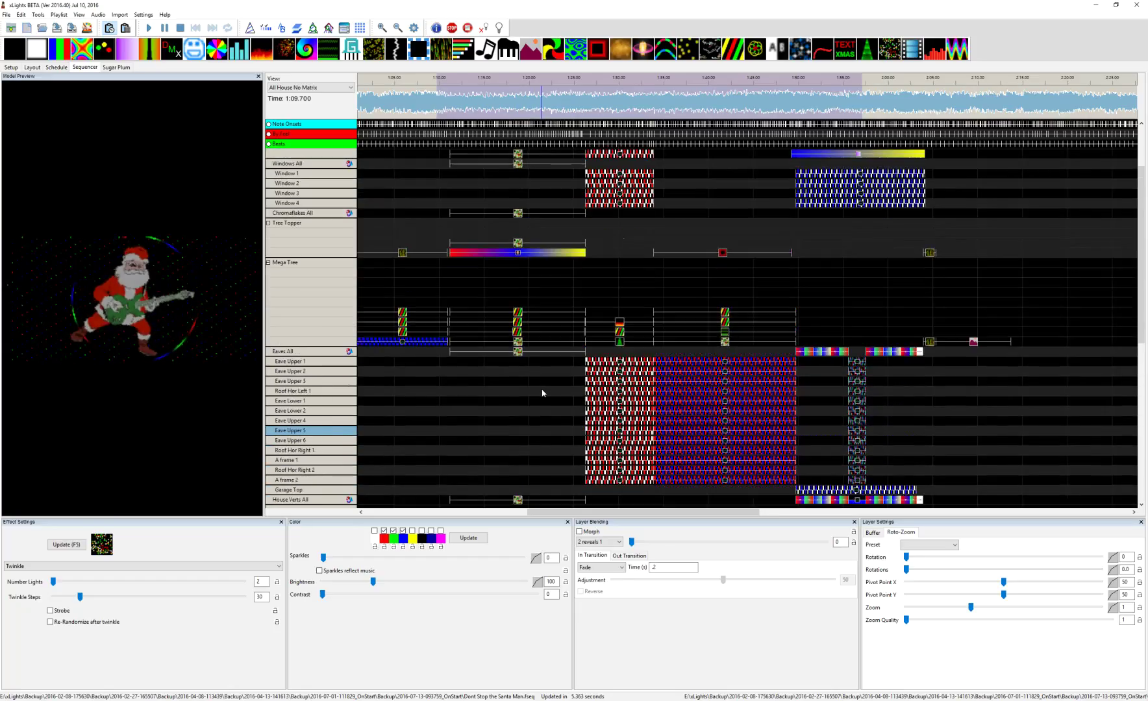
scroll(542, 393, "up", 1)
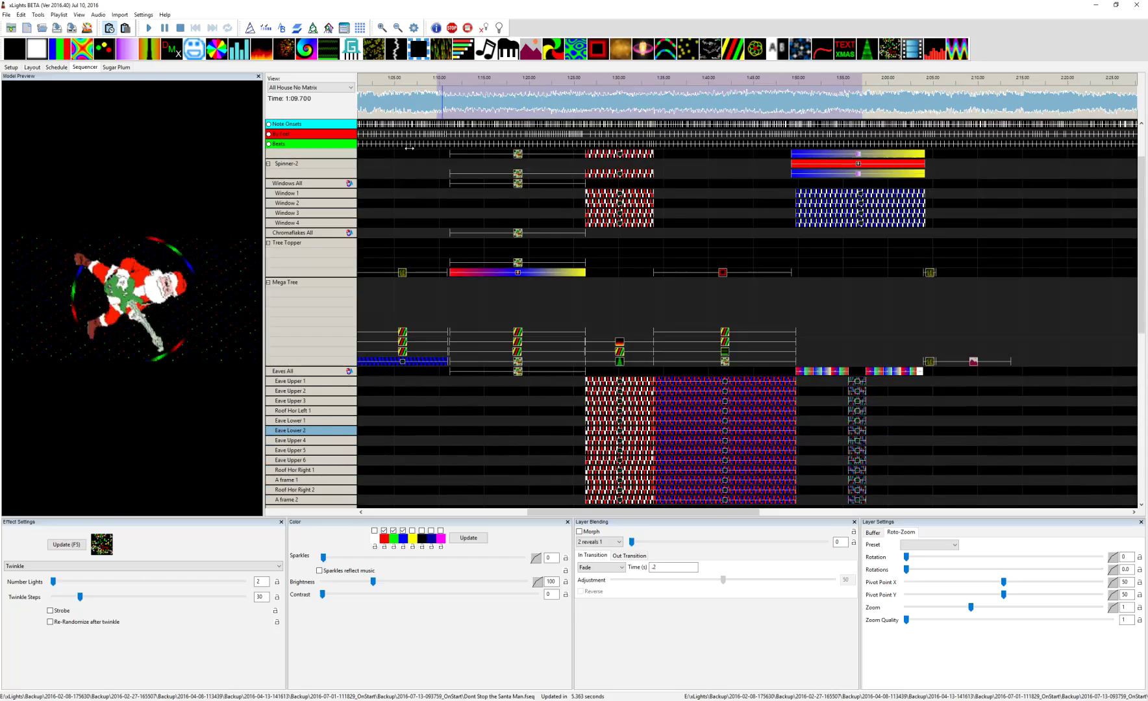
Step: Play the sequence in the House Preview from about 1:24.5, pause around 1:33 and move the preview out of the way
left_click_drag(0, 382, 561, 372)
left_click(570, 97)
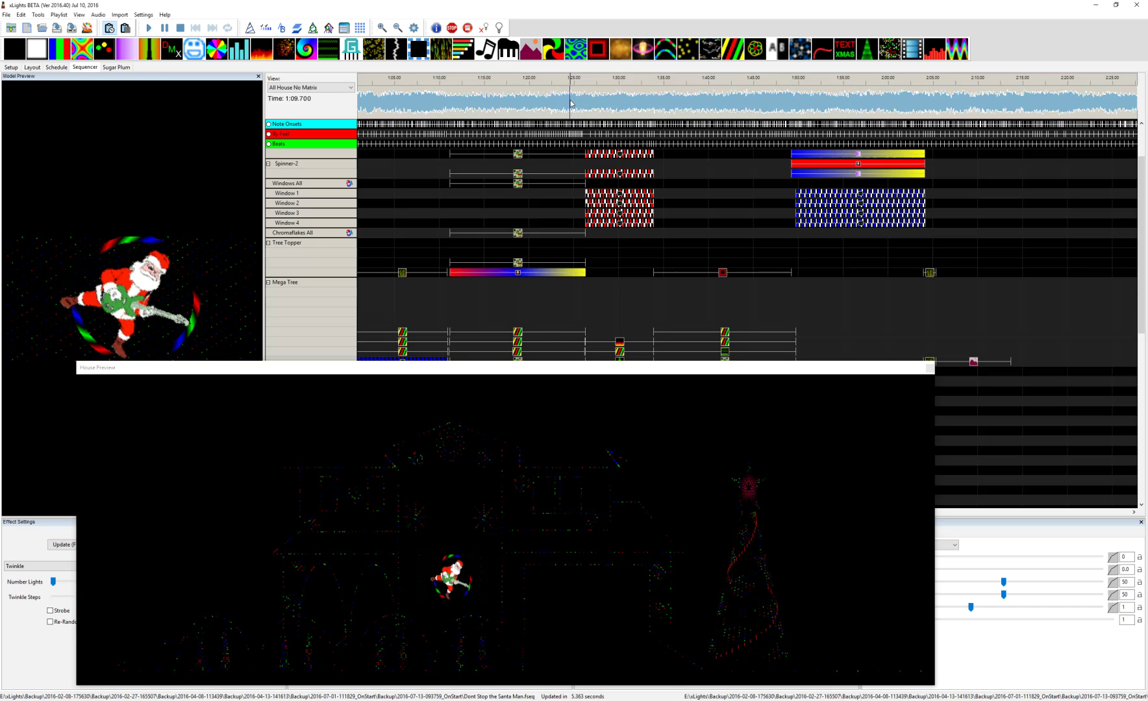
left_click(149, 29)
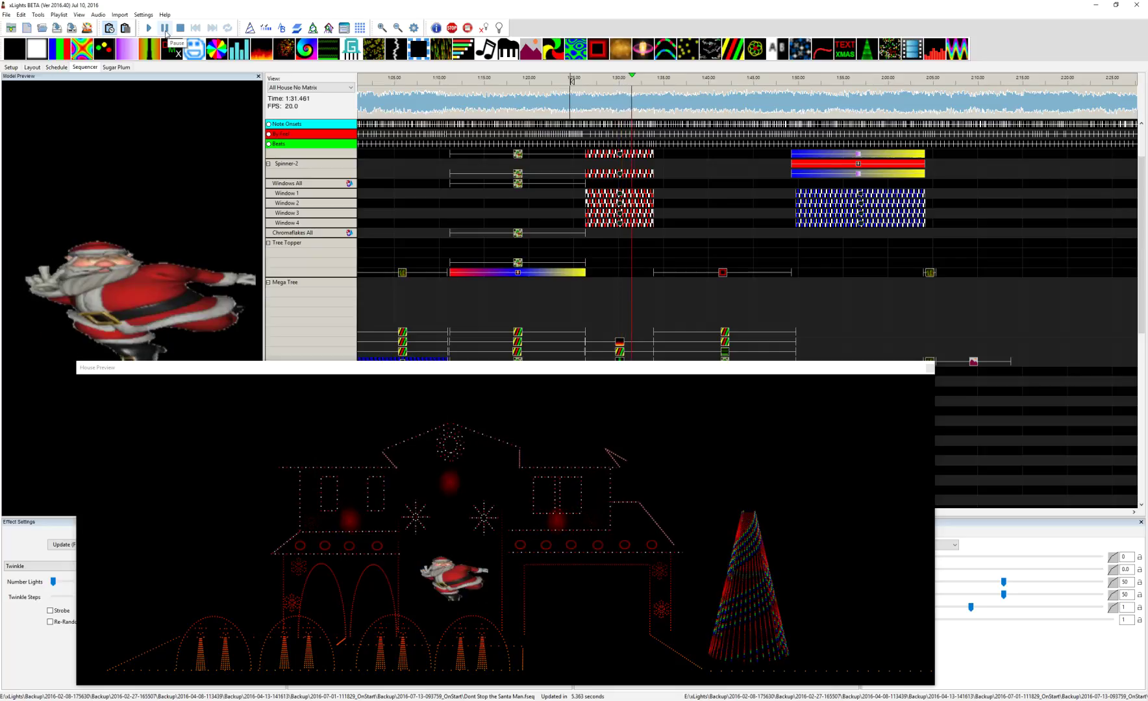
left_click(165, 29)
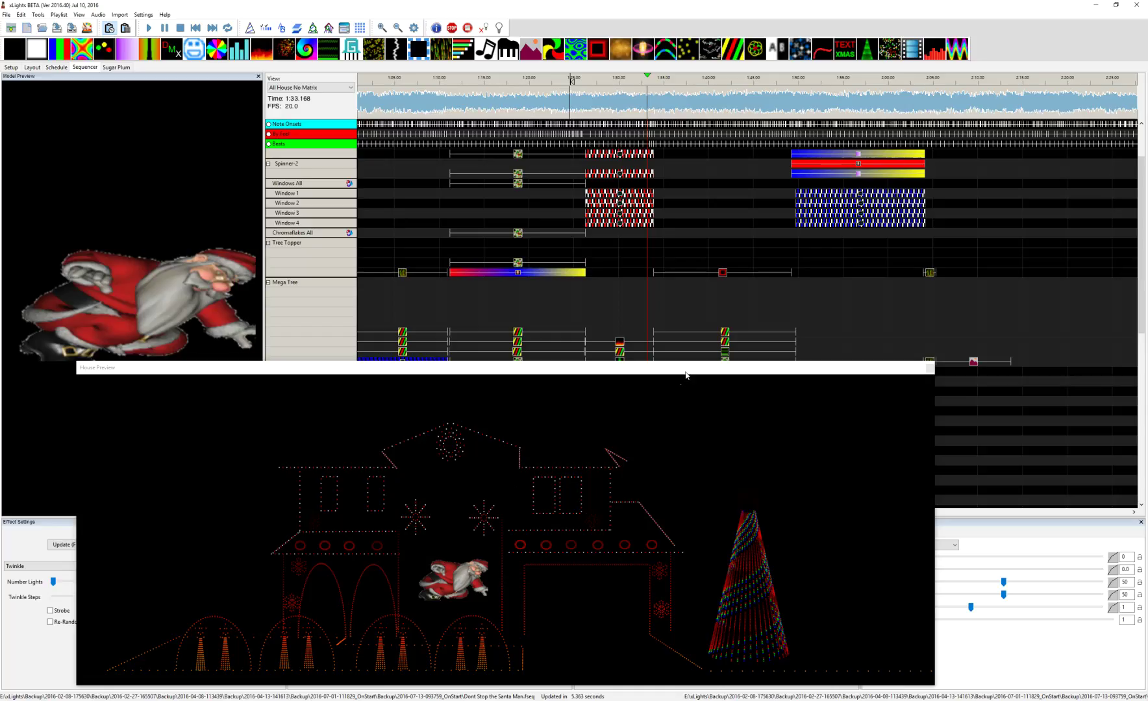
left_click_drag(687, 374, 0, 363)
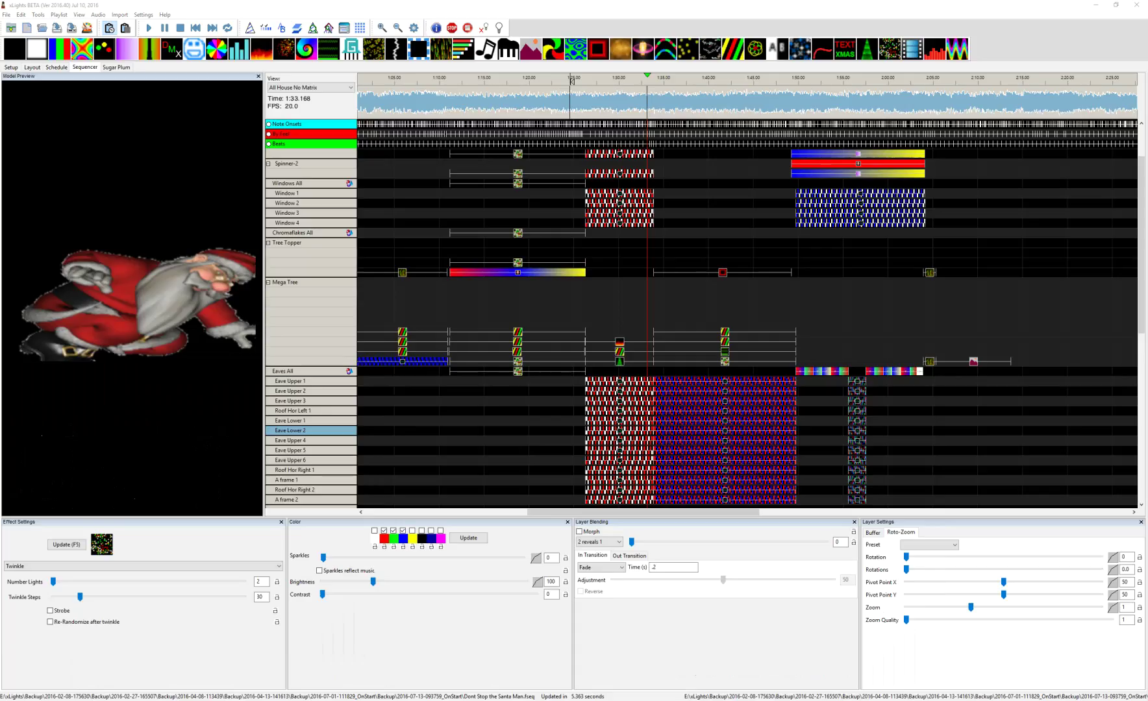
Step: Compare the Fire effect on House All with the Snow Flakes effect that follows it
scroll(627, 176, "up", 2)
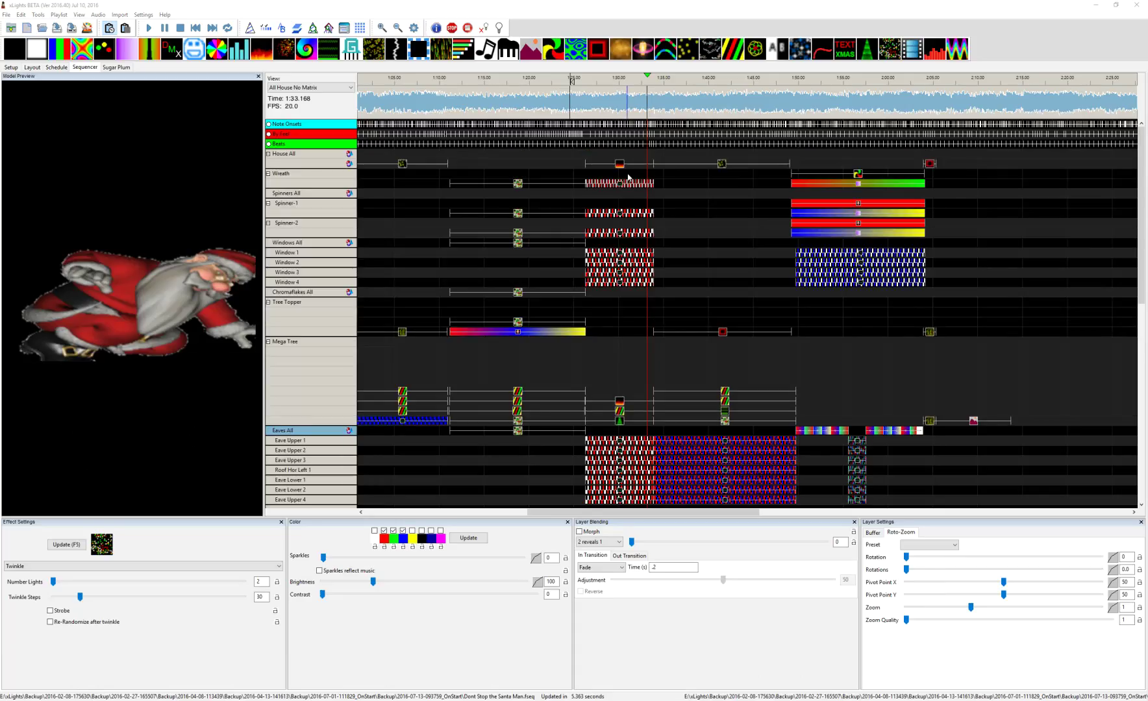
left_click(620, 166)
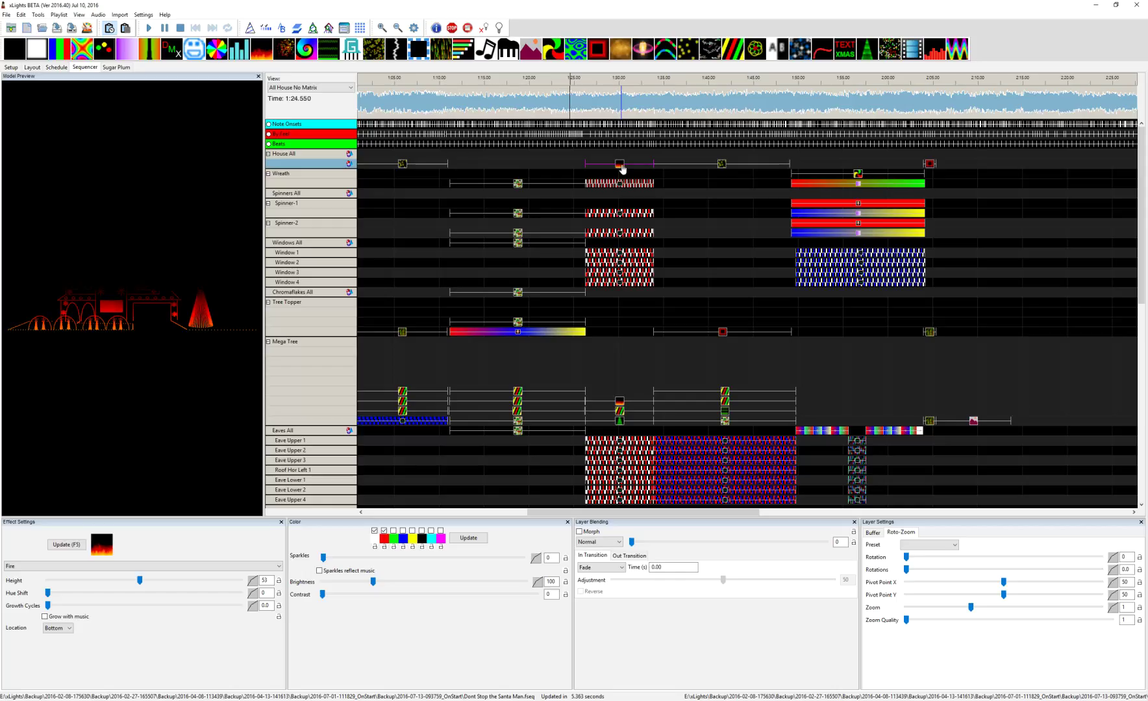
left_click(720, 167)
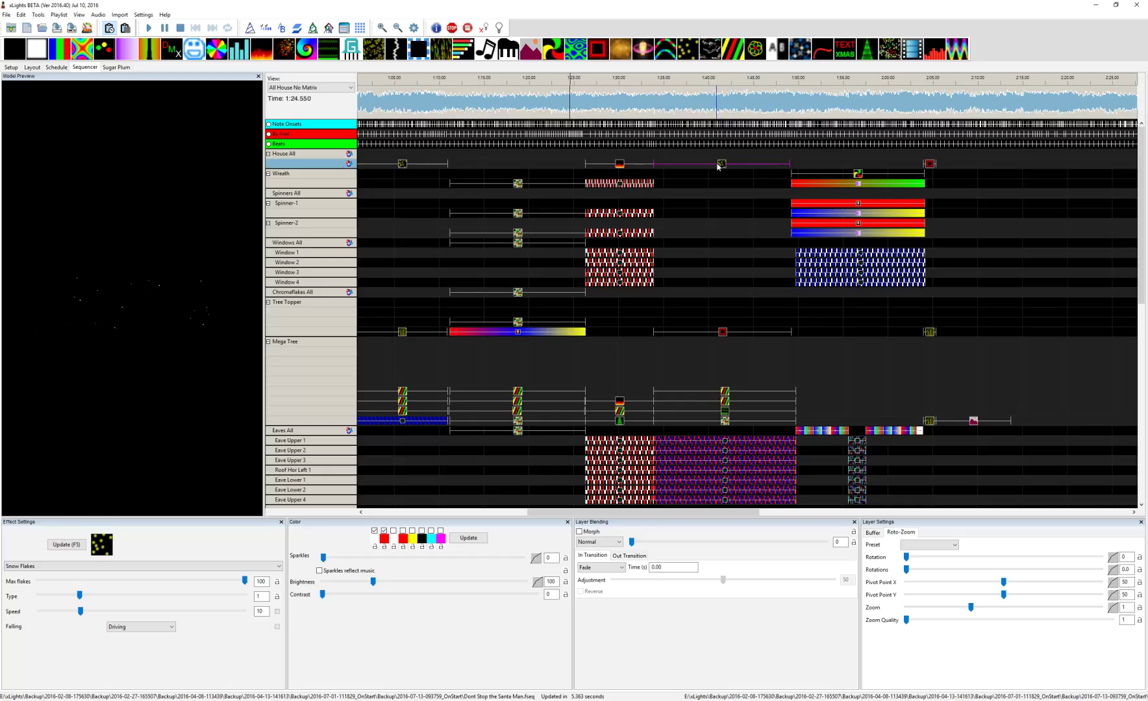
left_click(625, 165)
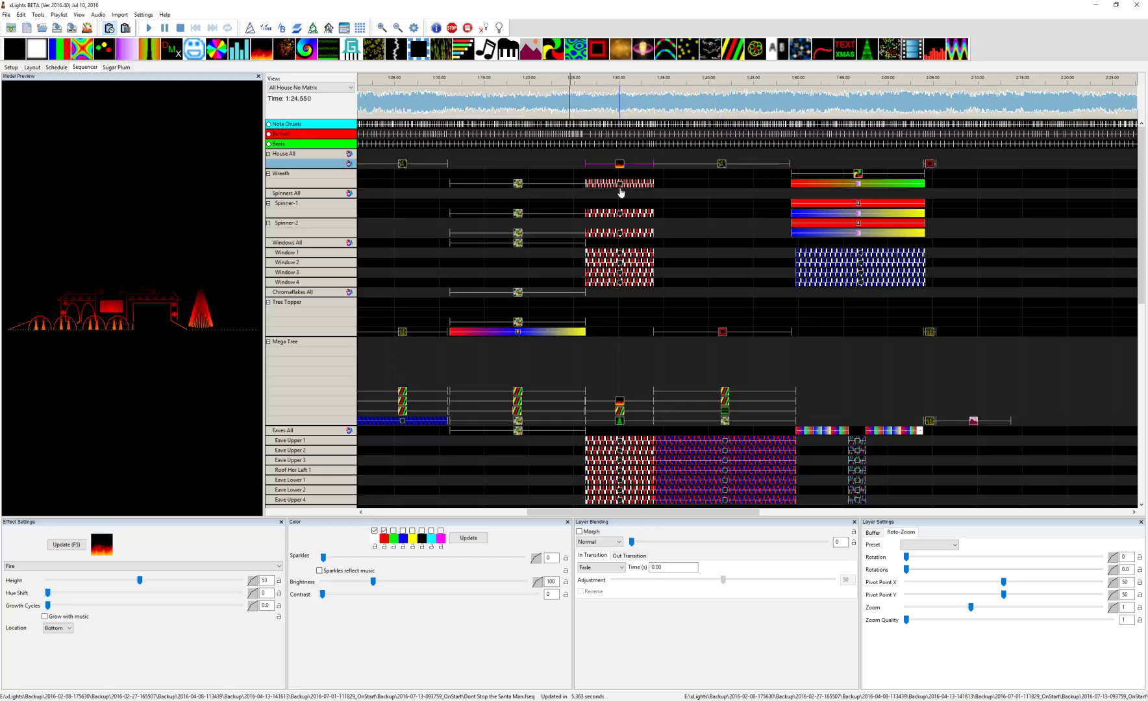
Step: Examine the Single Strand effects on Wreath and Spinner-1, including their render style, and the Twinkle preceding Spinner-1's
left_click(620, 186)
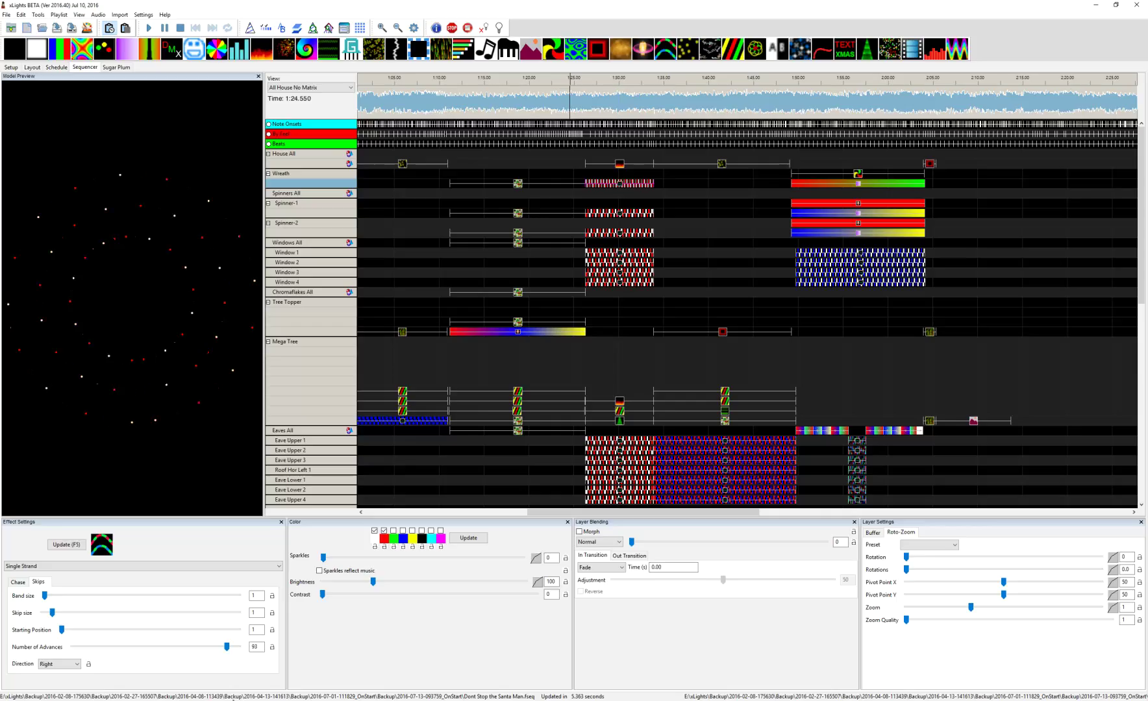
left_click(868, 534)
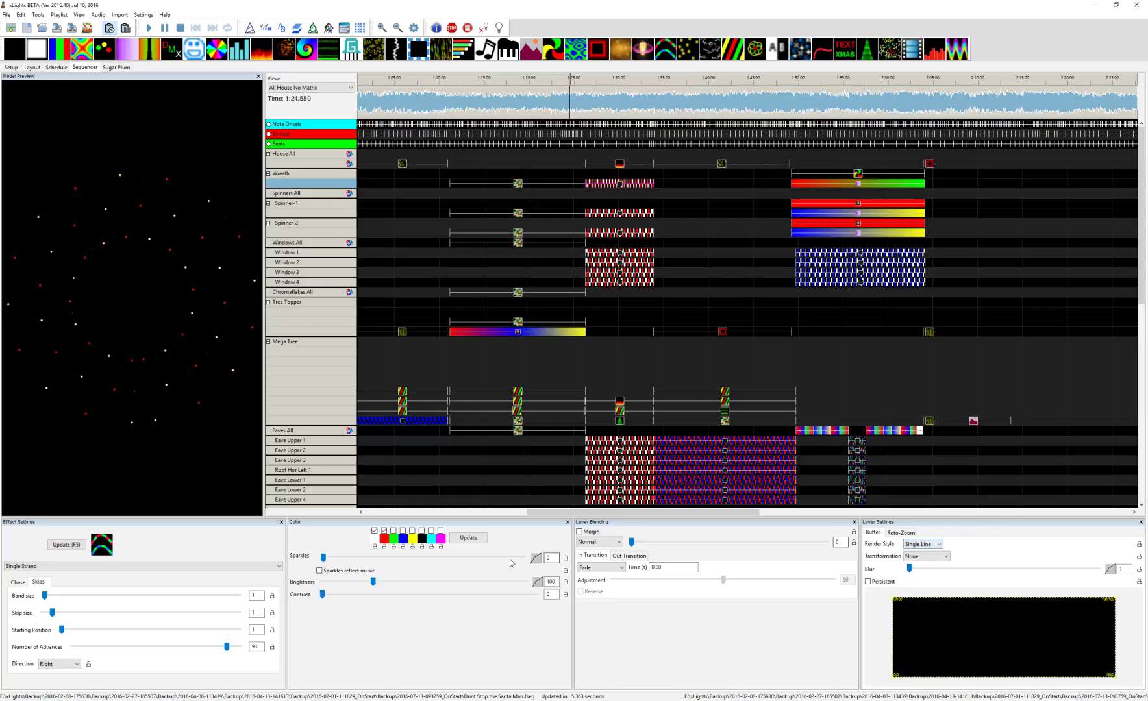
left_click(517, 212)
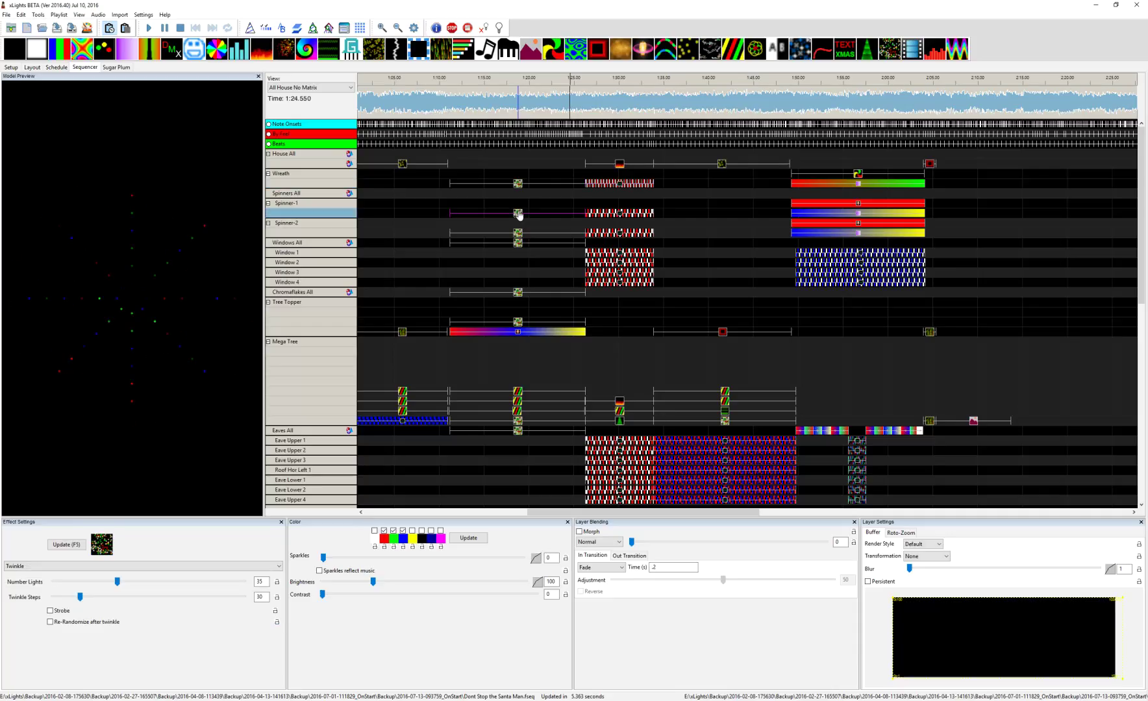
left_click(619, 215)
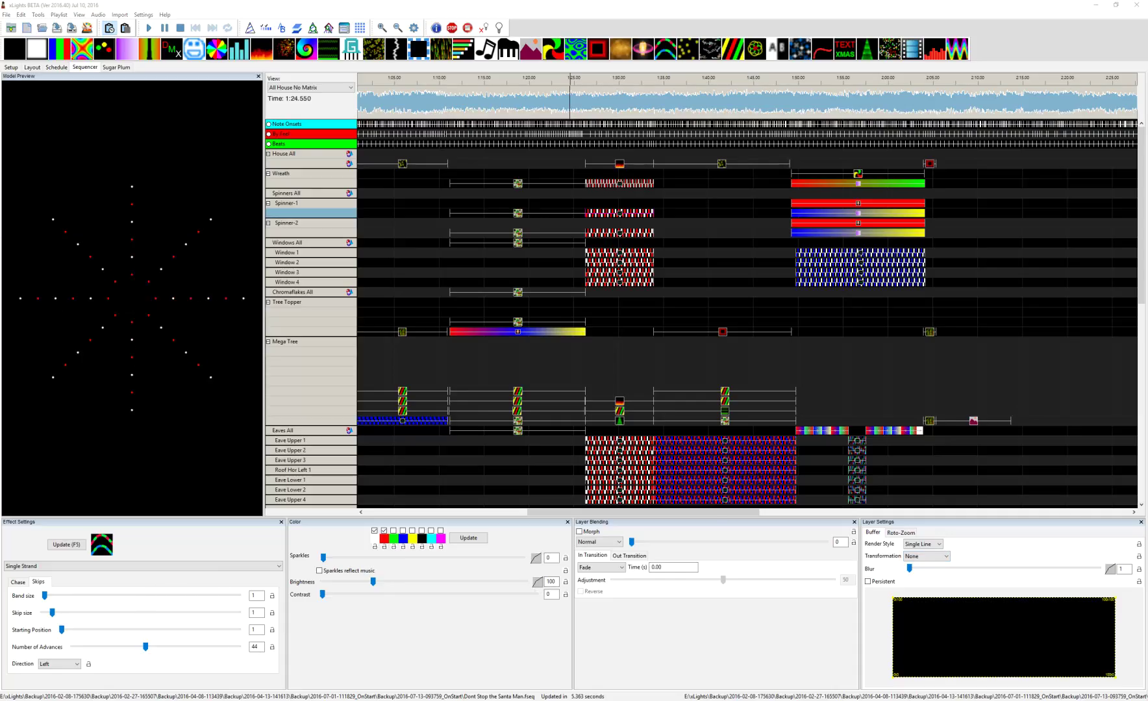
Step: View the Spinner-1 effect in the House Preview and examine the Single Strand effects on Spinner-2 and Window 1
left_click_drag(461, 328, 601, 398)
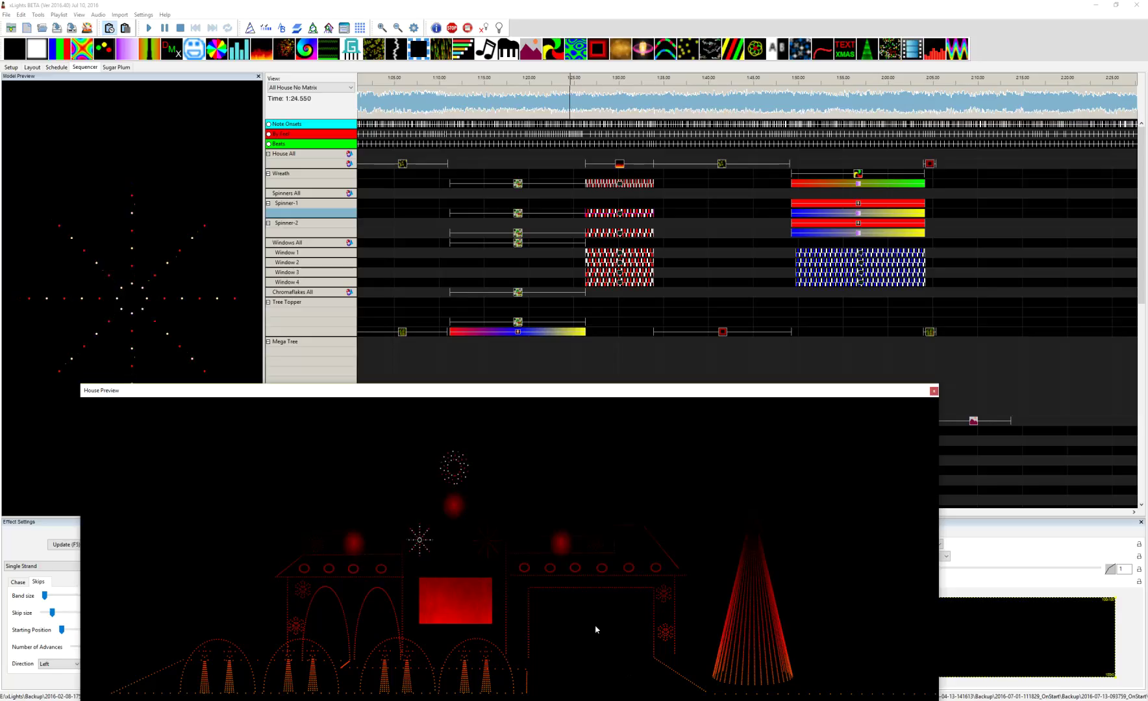
left_click_drag(660, 394, 0, 260)
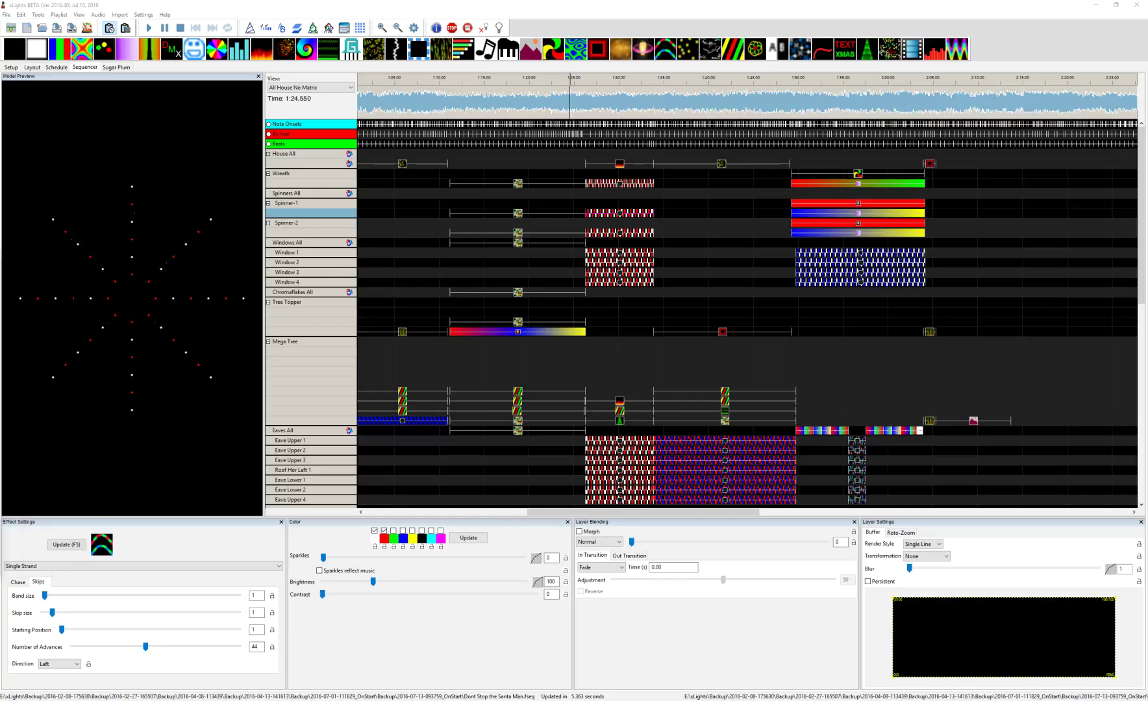
left_click(622, 238)
left_click(621, 253)
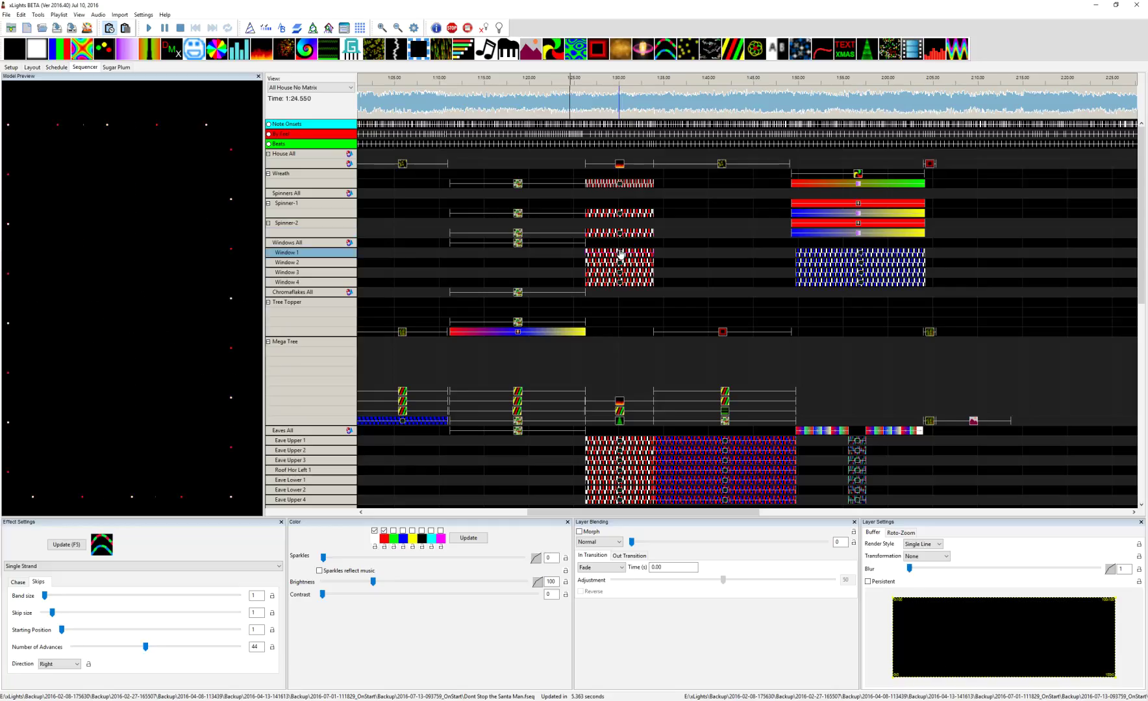
Step: Examine the Single Strand effects around 1:30 on Window 2, Window 3 and Window 4
left_click(620, 263)
left_click(620, 273)
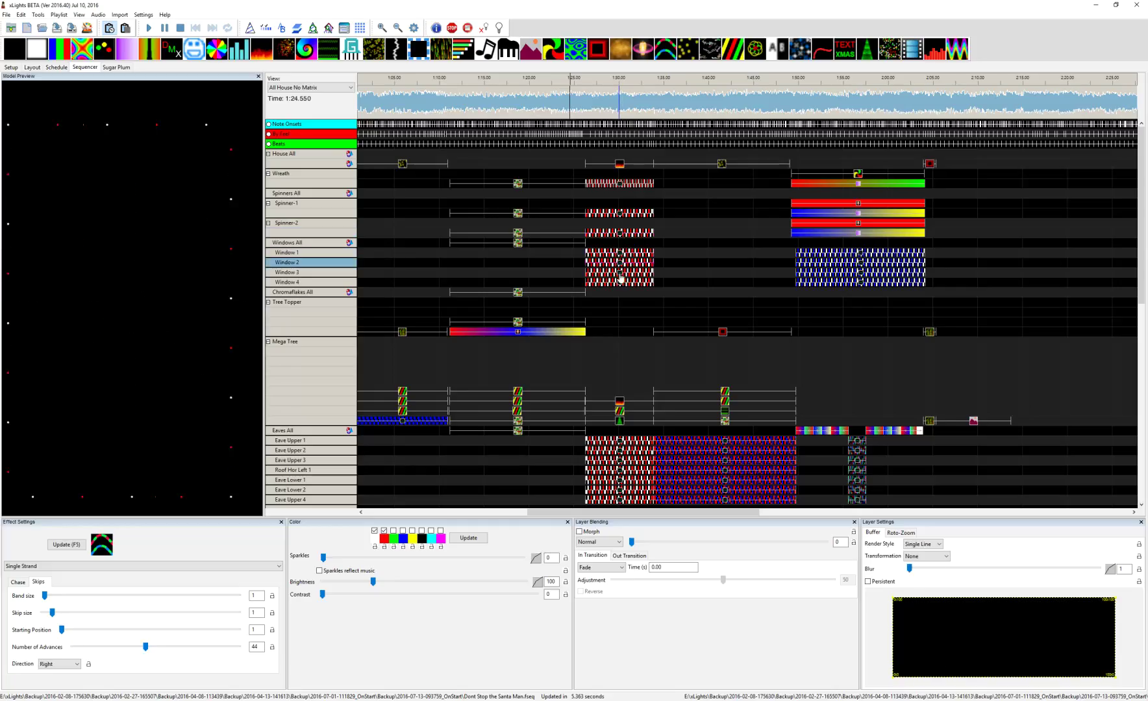
left_click(618, 282)
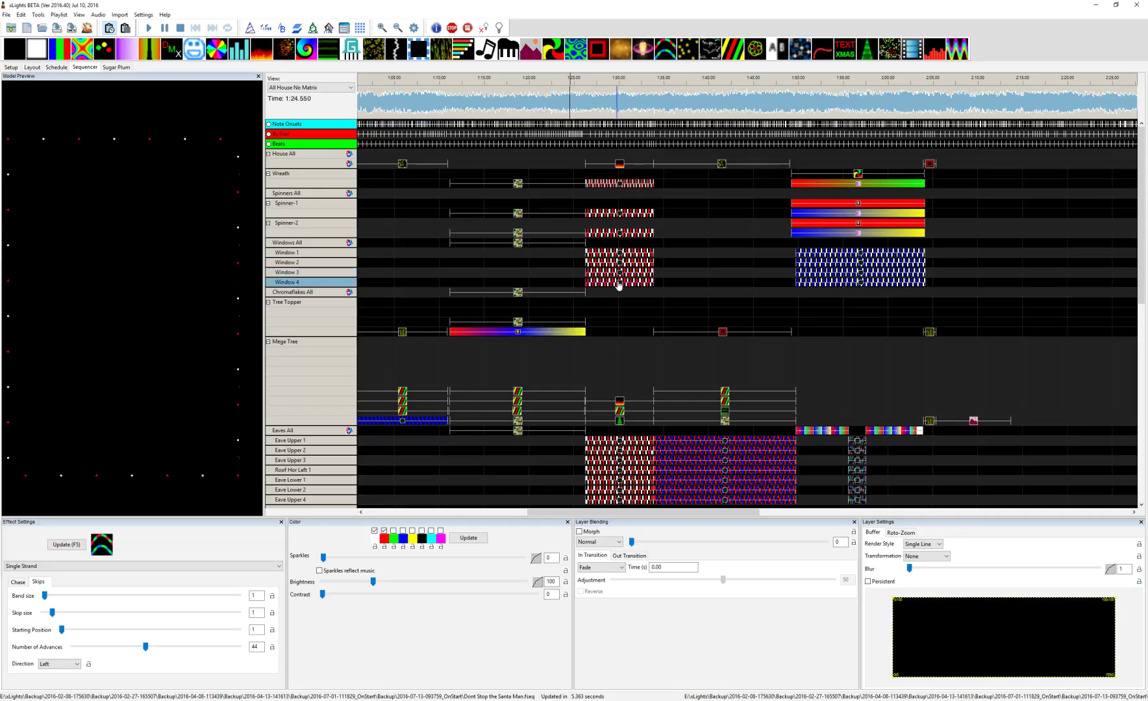
Step: Examine the Fire, Tree and Spirals effects layered on Mega Tree around 1:30, including each layer's blending mode
left_click(620, 402)
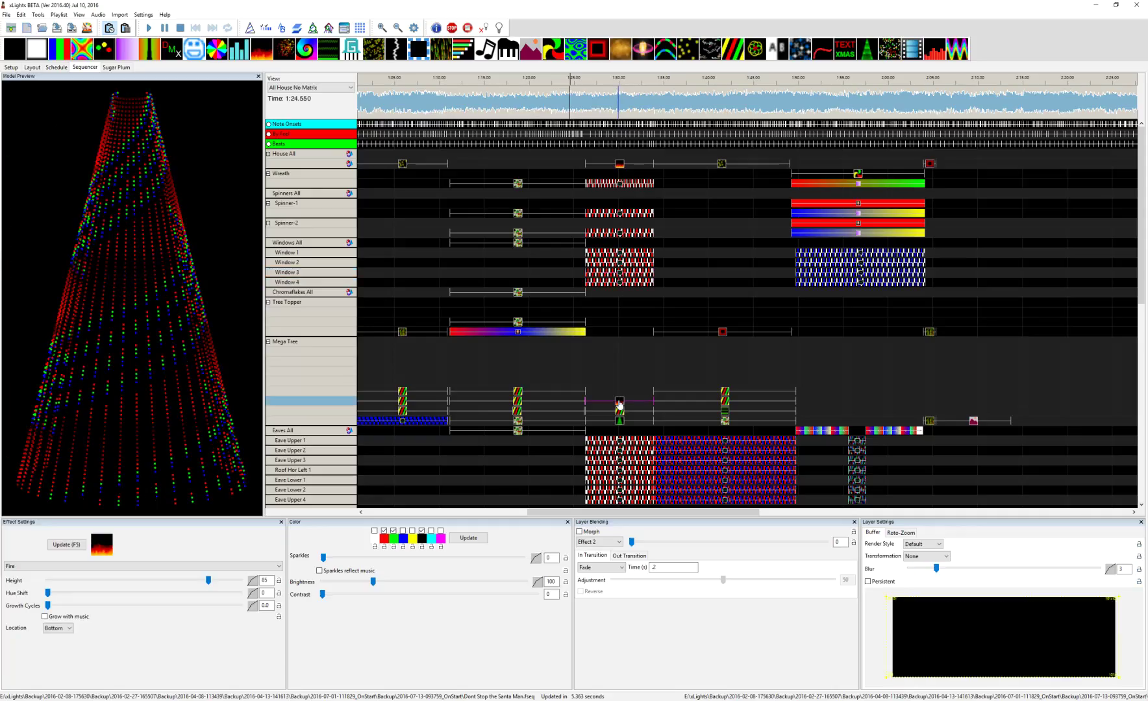
left_click(620, 422)
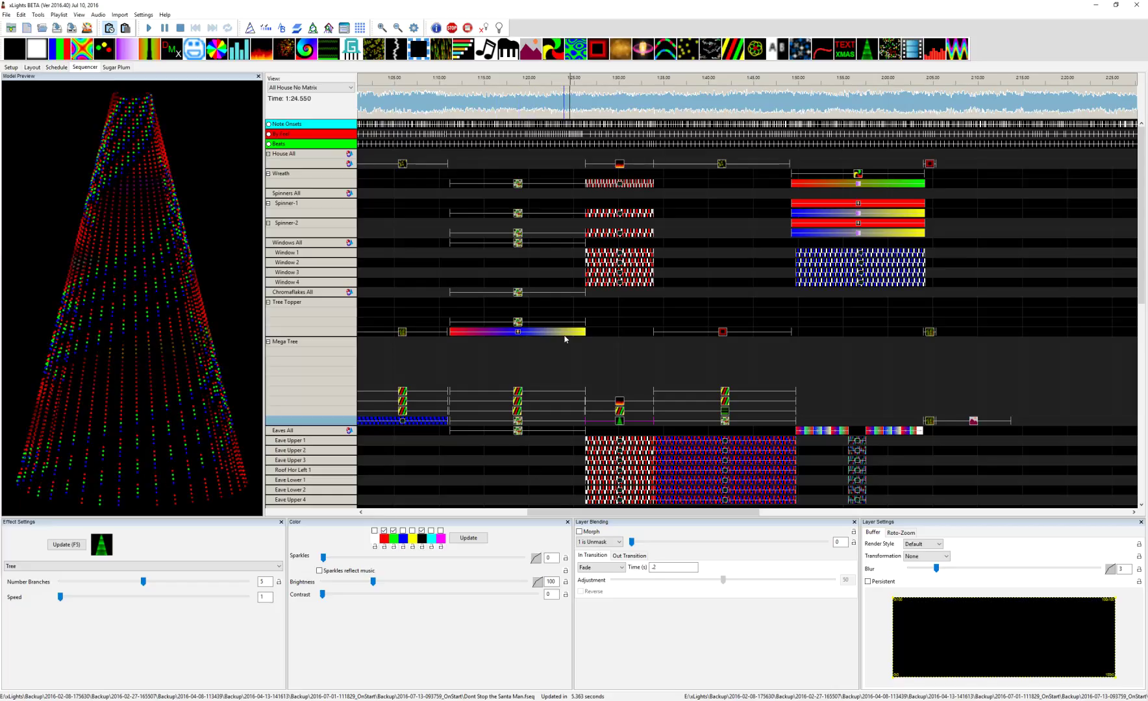
left_click(619, 413)
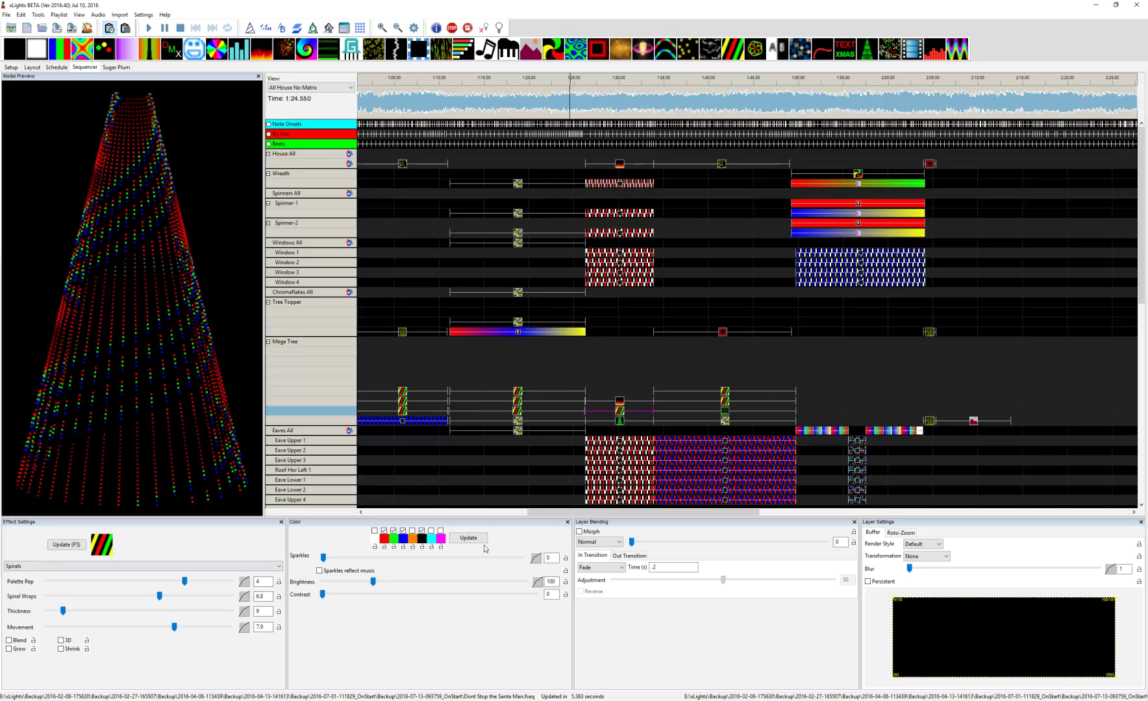
left_click(622, 403)
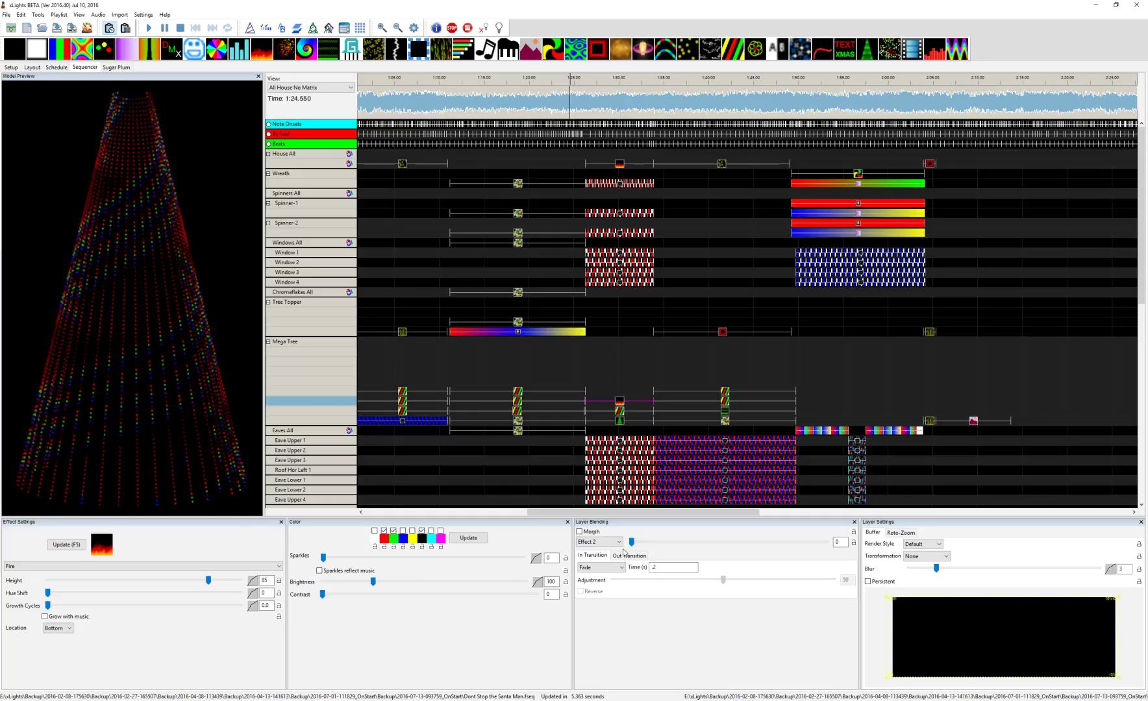
mouse_move(620, 546)
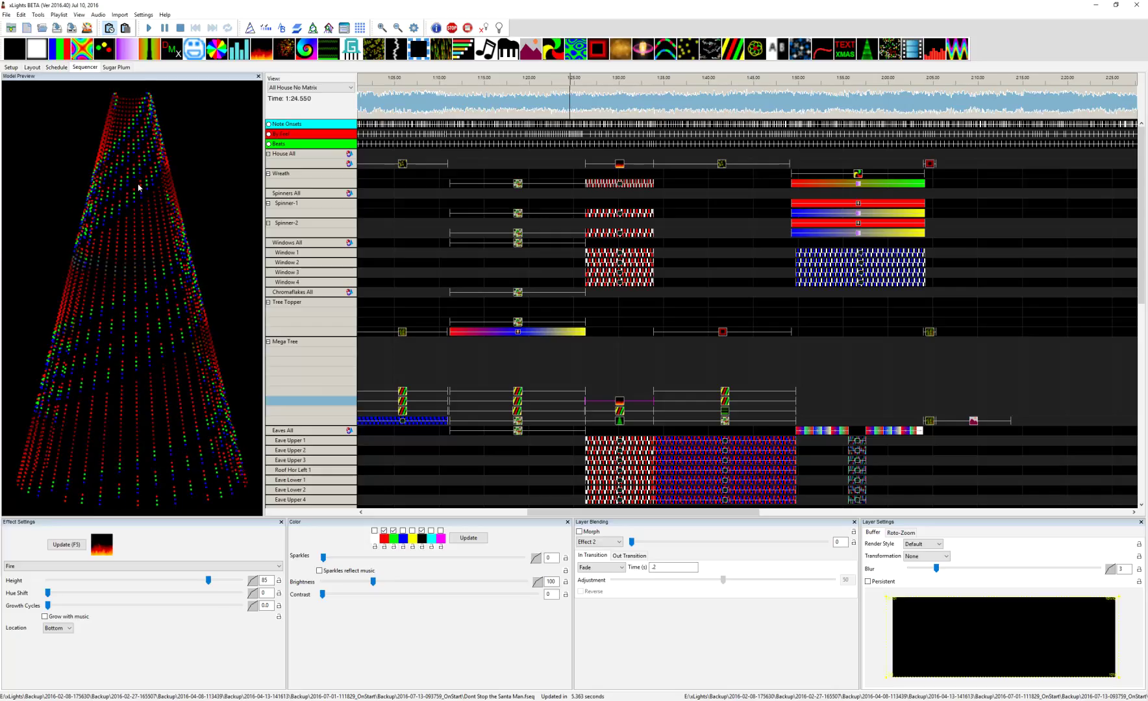
Step: Examine the Single Strand effects around 1:30 on Eave Upper 1 to 3 and A frame 1, and view them in the House Preview
scroll(650, 416, "down", 1)
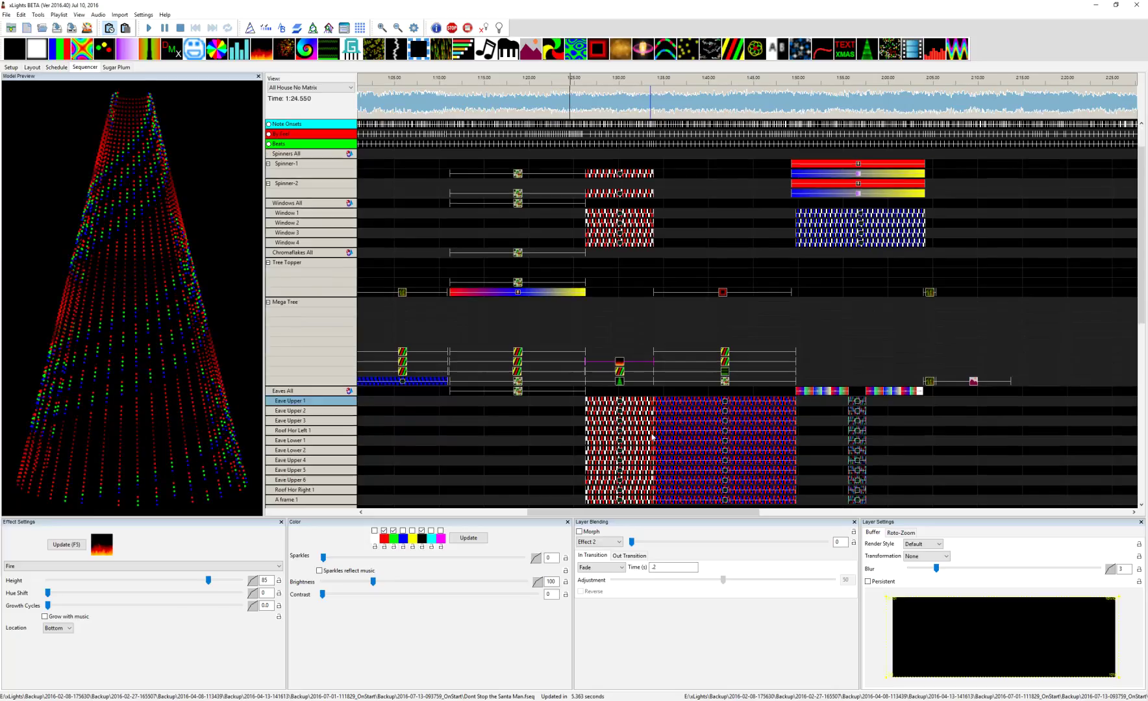
left_click(620, 404)
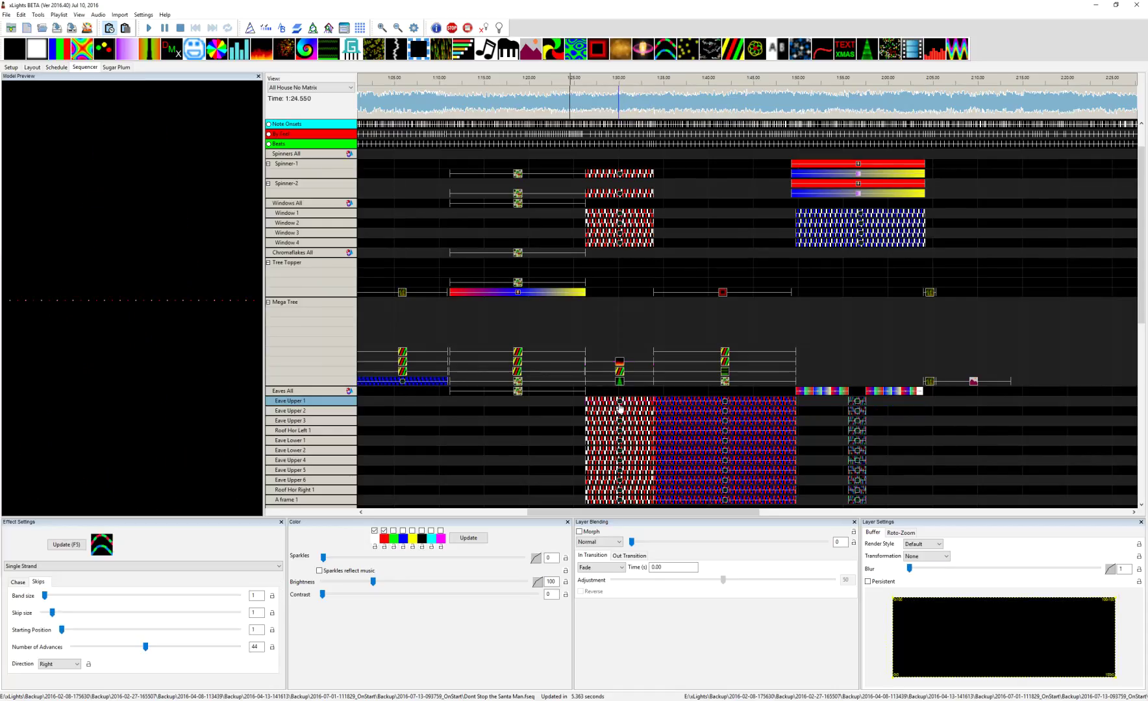
left_click(620, 411)
left_click(621, 421)
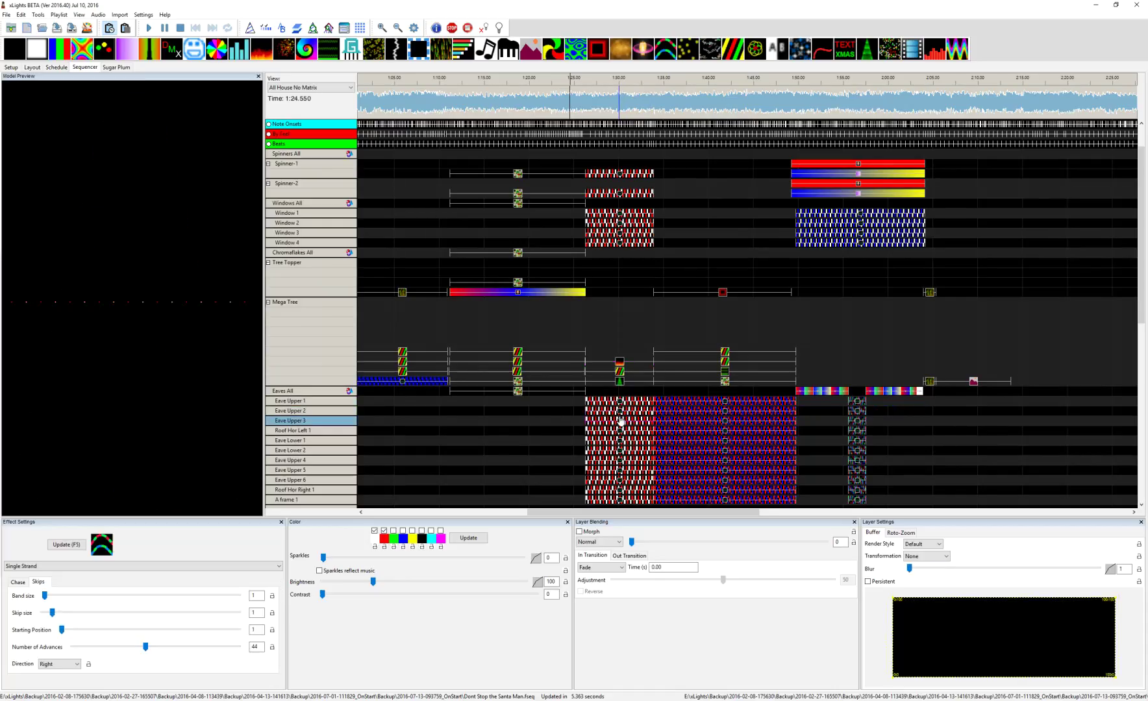
left_click(620, 500)
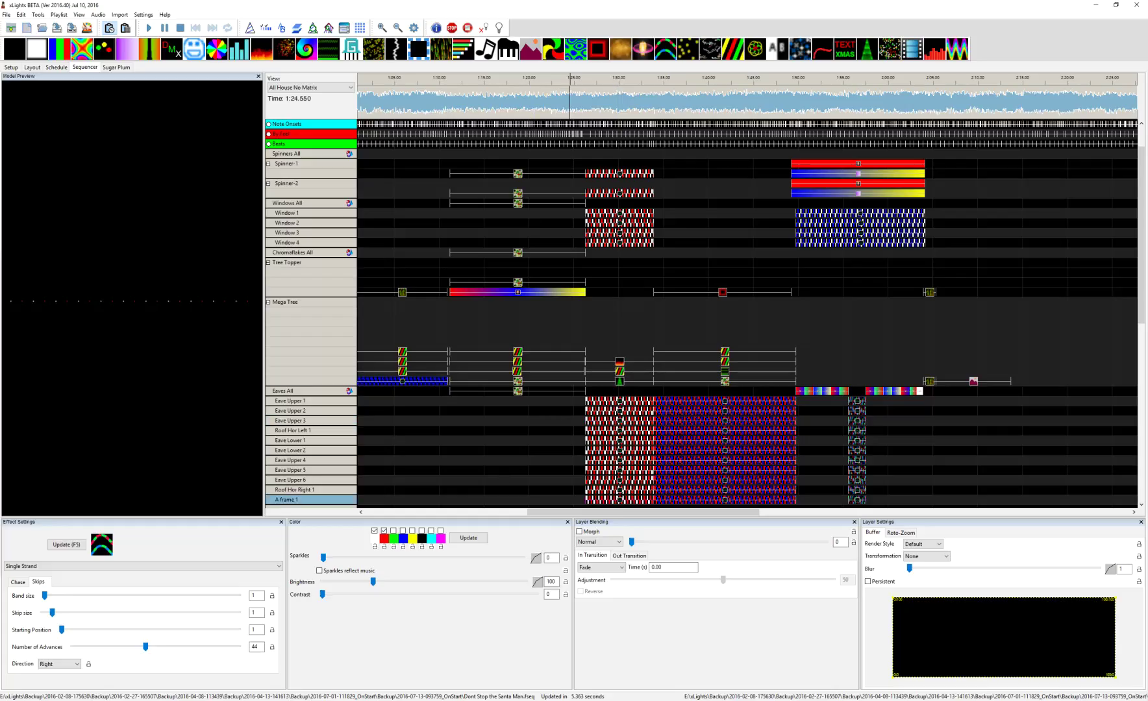
left_click_drag(0, 279, 446, 422)
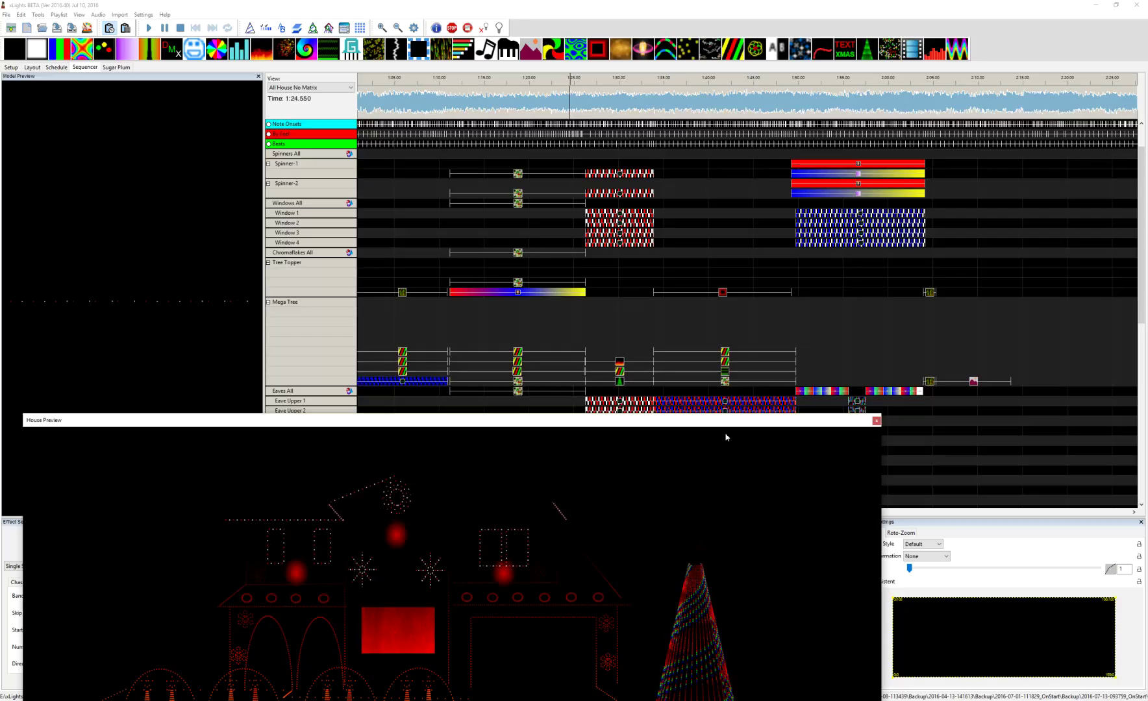
left_click(876, 420)
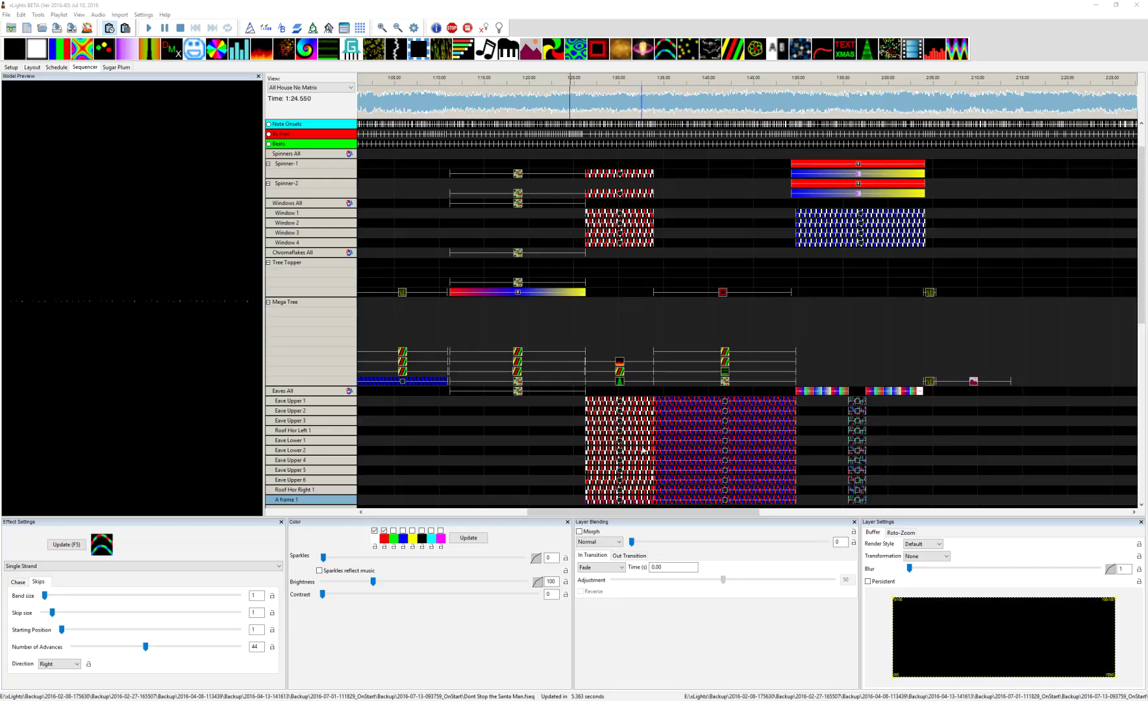
Step: Play the sequence in the House Preview from about 1:32.5, stop it after 1:41 and move the preview out of the way
left_click(641, 115)
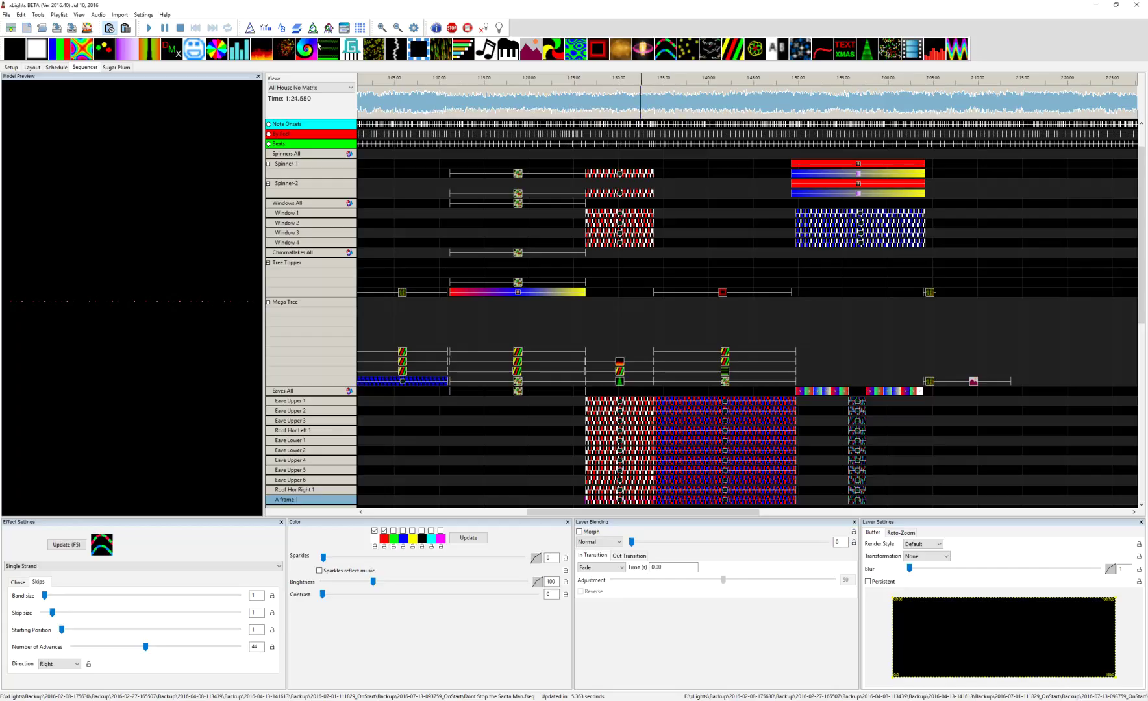
left_click_drag(0, 358, 690, 396)
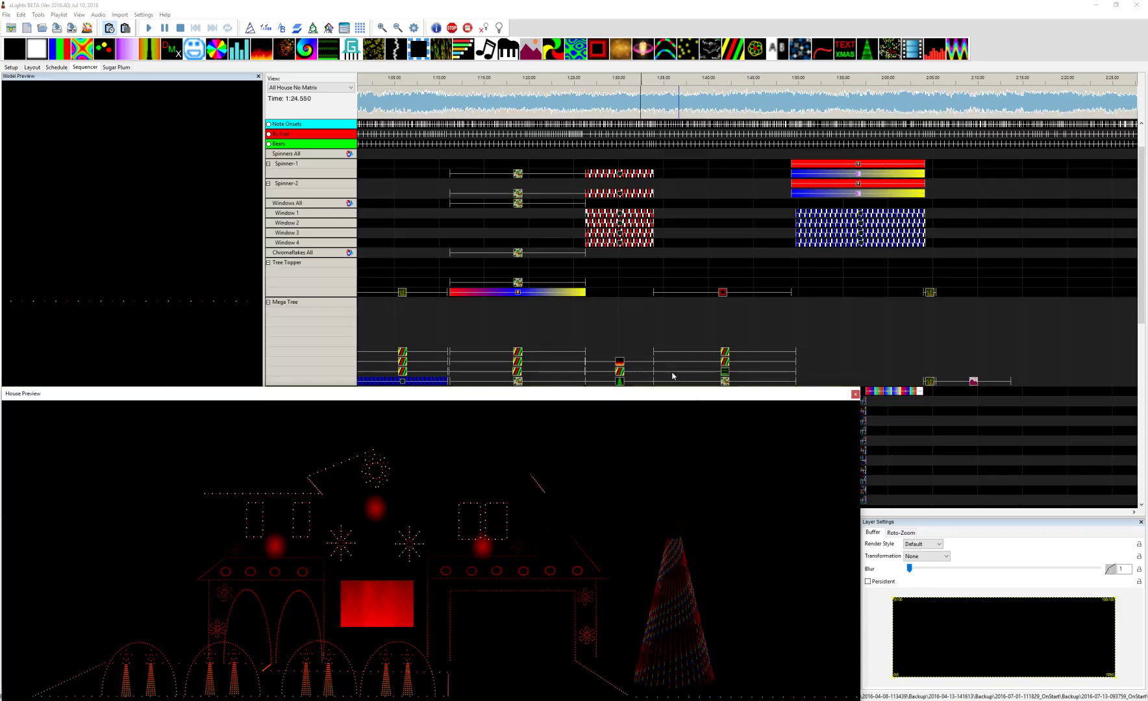
left_click(149, 28)
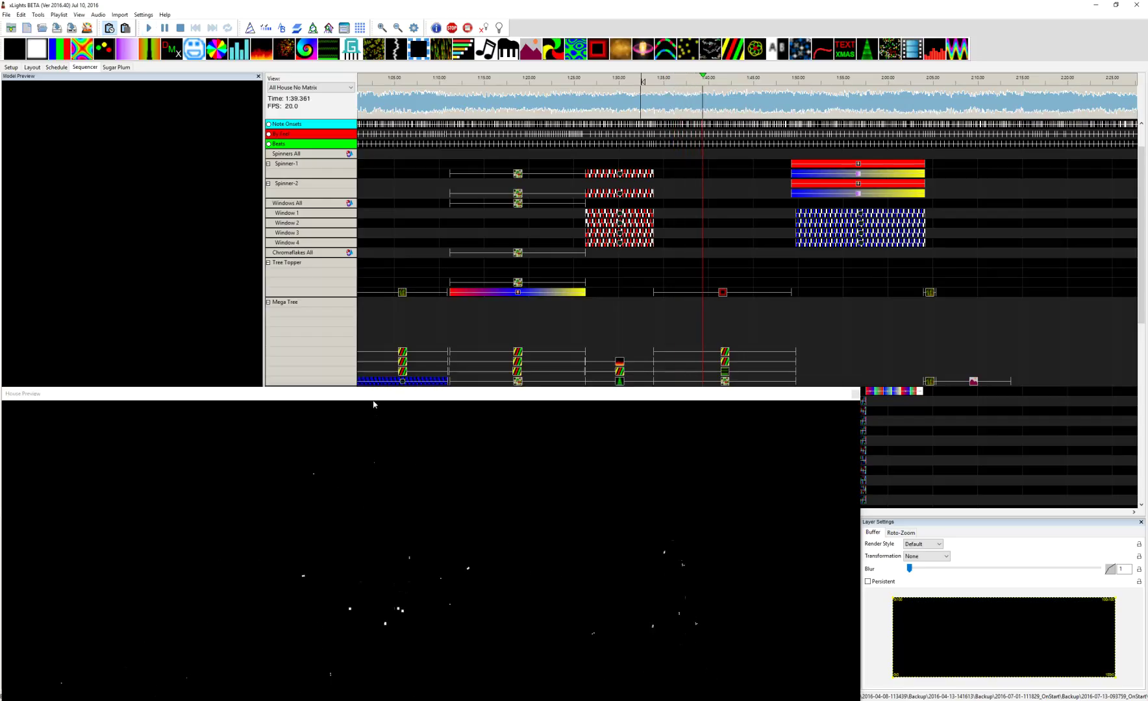
left_click_drag(383, 394, 388, 333)
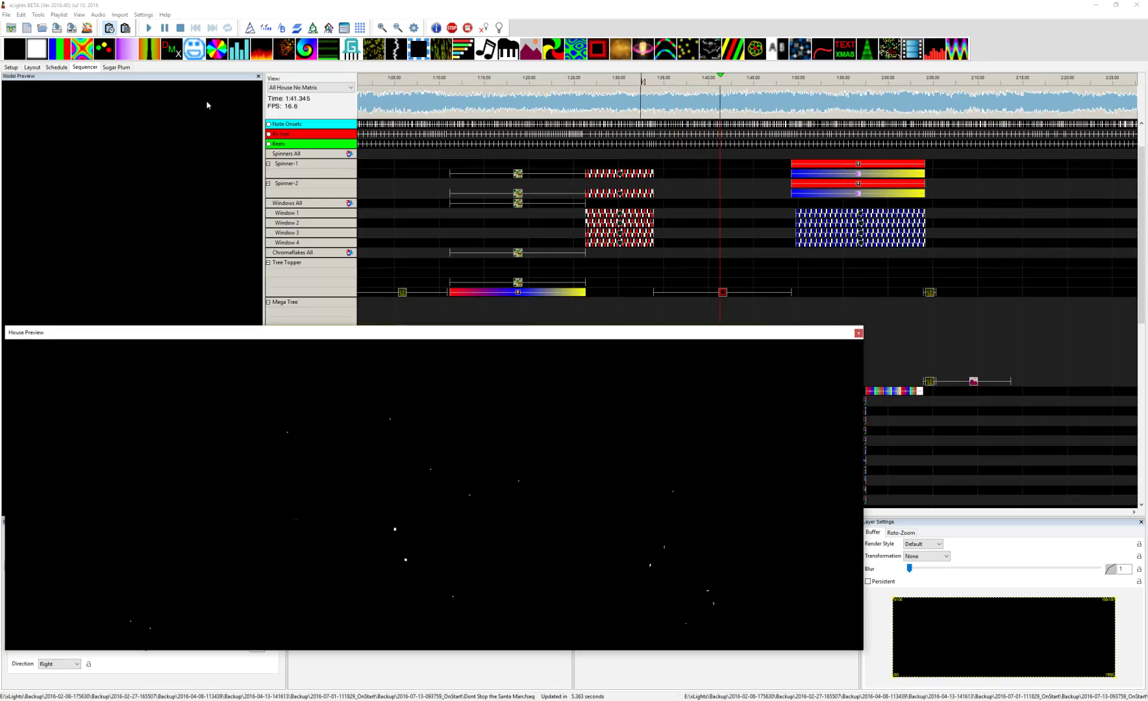
left_click(182, 28)
double_click(529, 334)
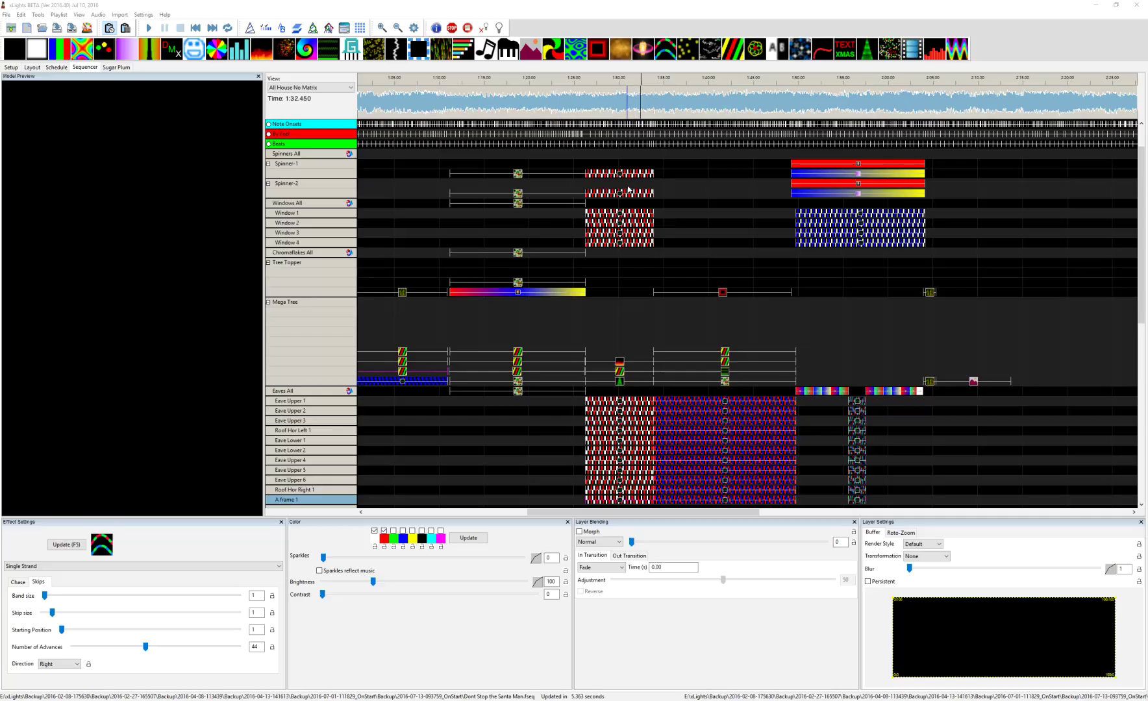
Step: Examine the Twinkle, Garlands and Spirals layers on Mega Tree around 1:42 and the Ripple effect on Tree Topper
left_click(724, 383)
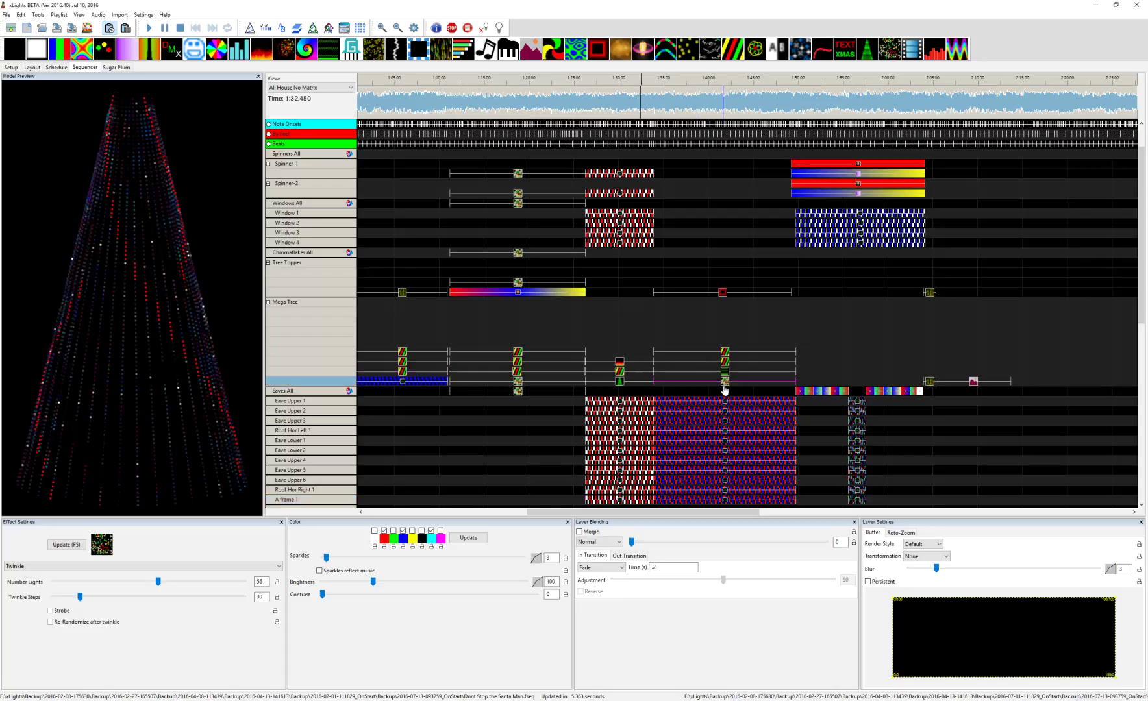
left_click(724, 372)
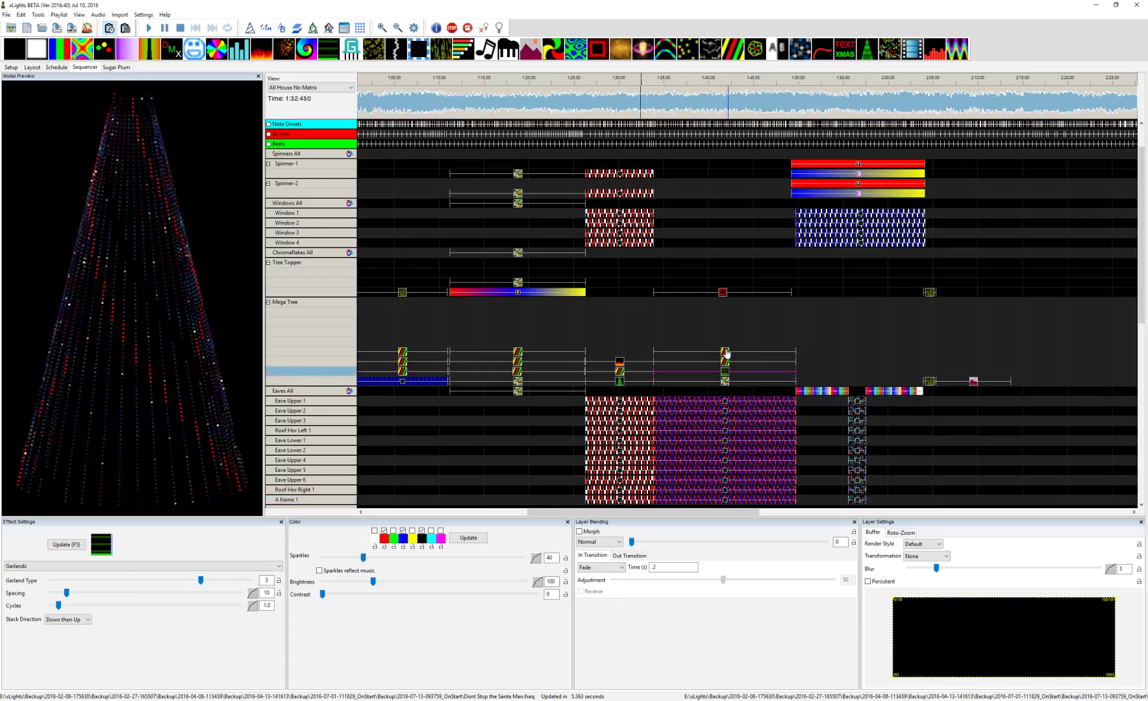
left_click(725, 352)
Step: Examine the series of Pictures effects with animated Santa GIFs on Matrix 1, from the dancing Santa to the reindeer sleigh
scroll(724, 448, "down", 3)
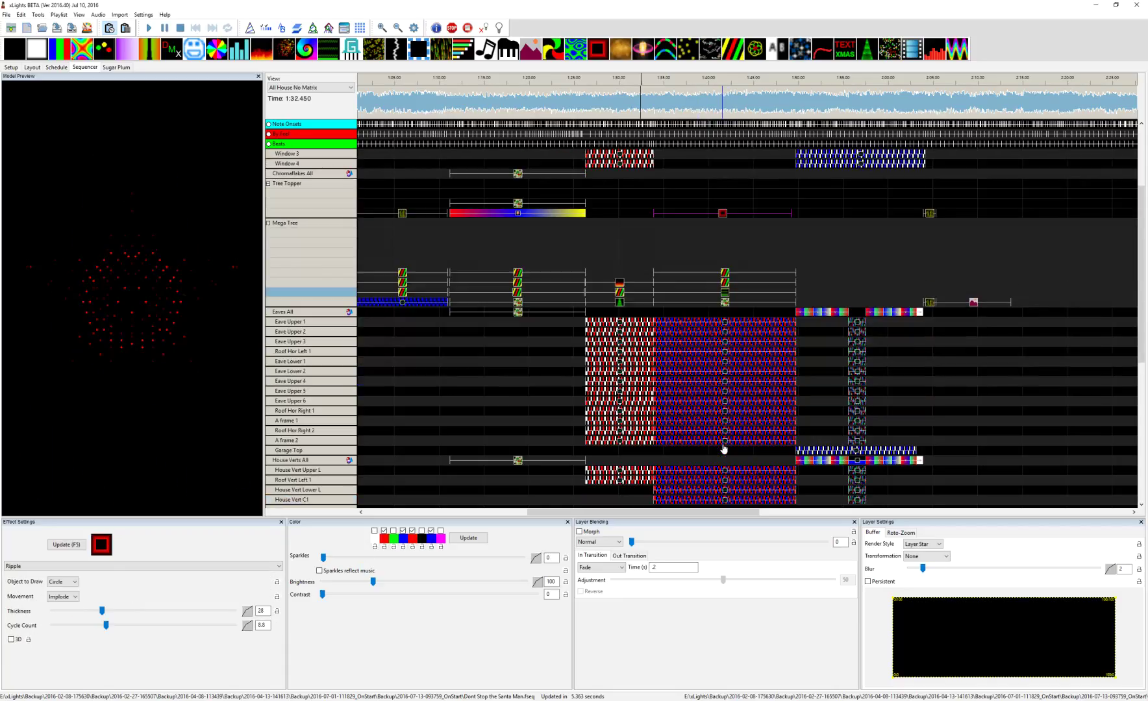
scroll(724, 450, "down", 3)
scroll(724, 449, "down", 2)
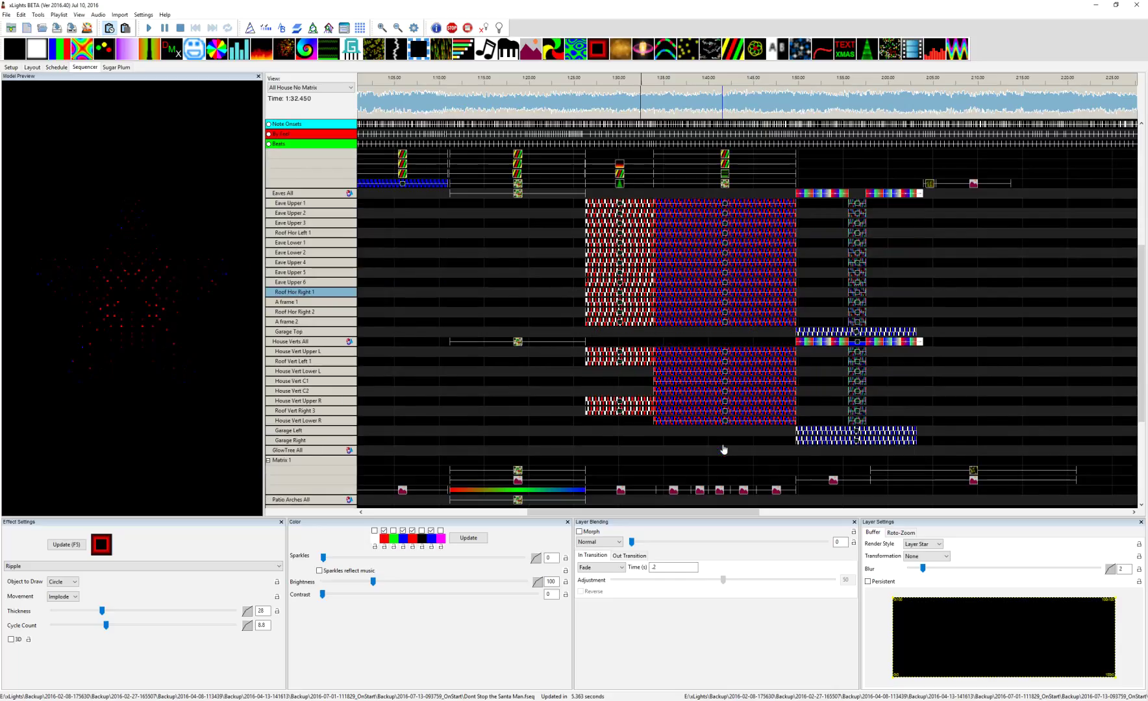
scroll(724, 449, "down", 3)
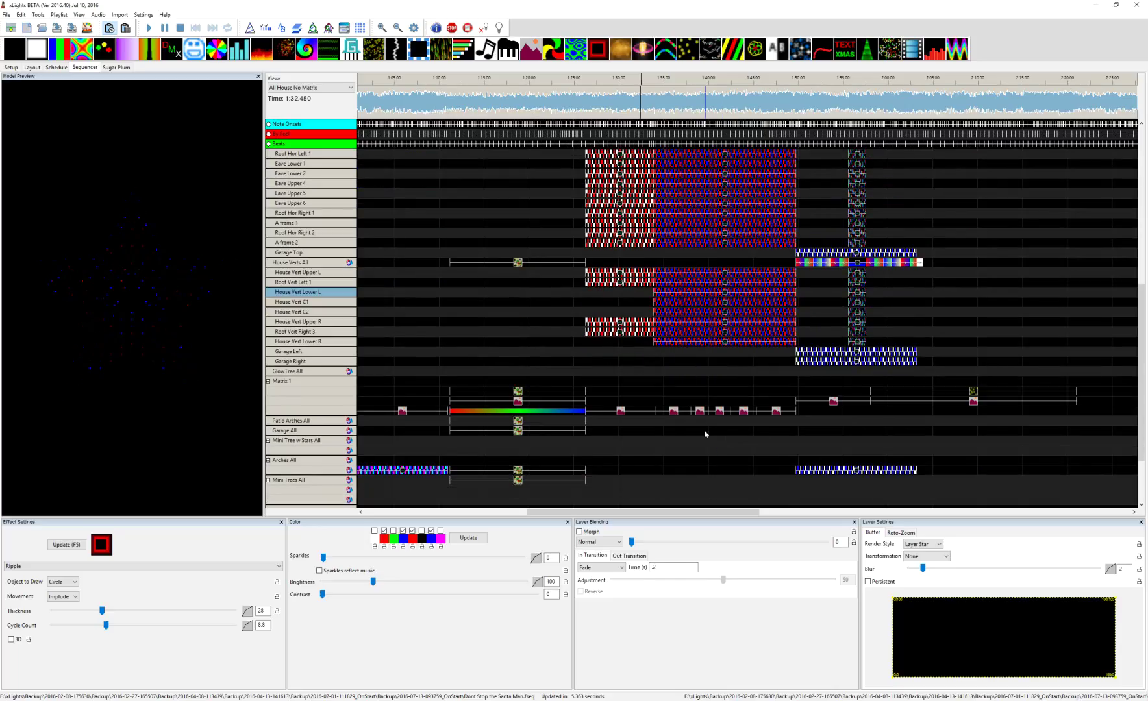
left_click(620, 413)
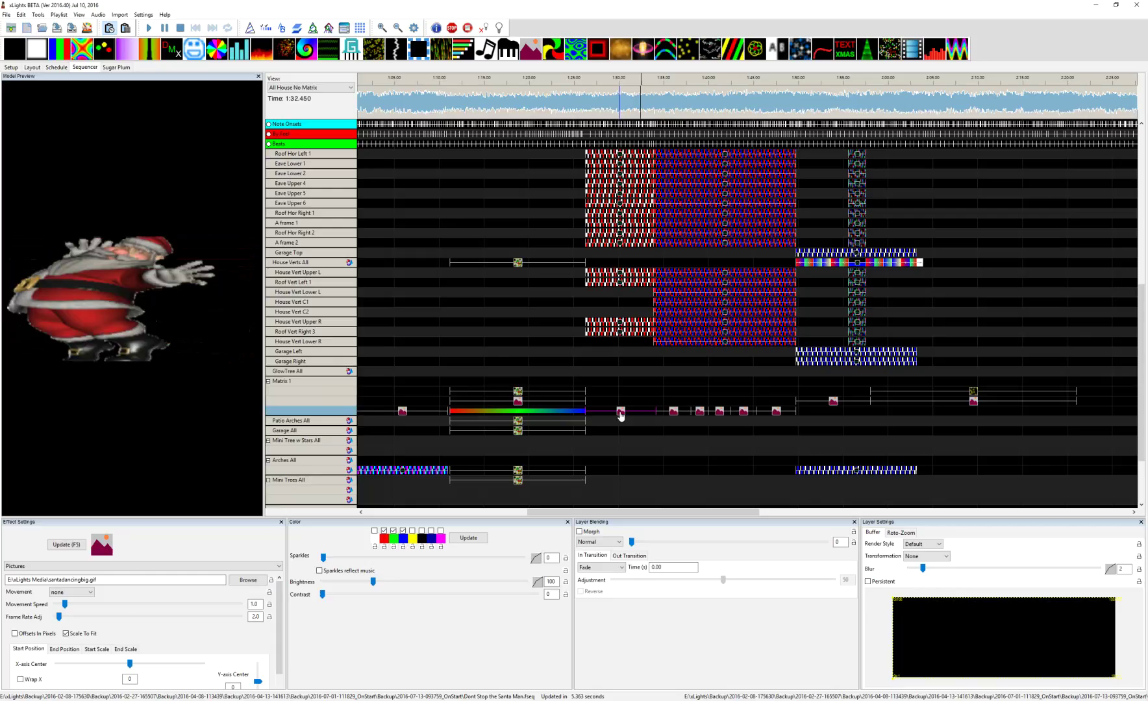
left_click(675, 412)
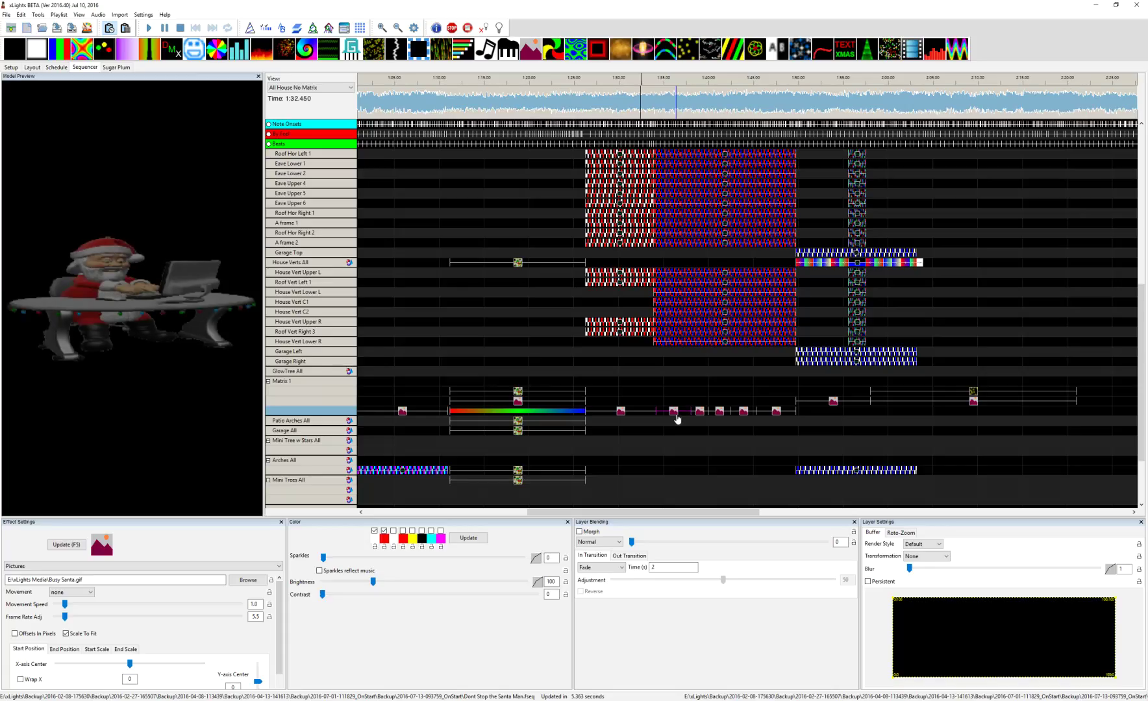
left_click(700, 414)
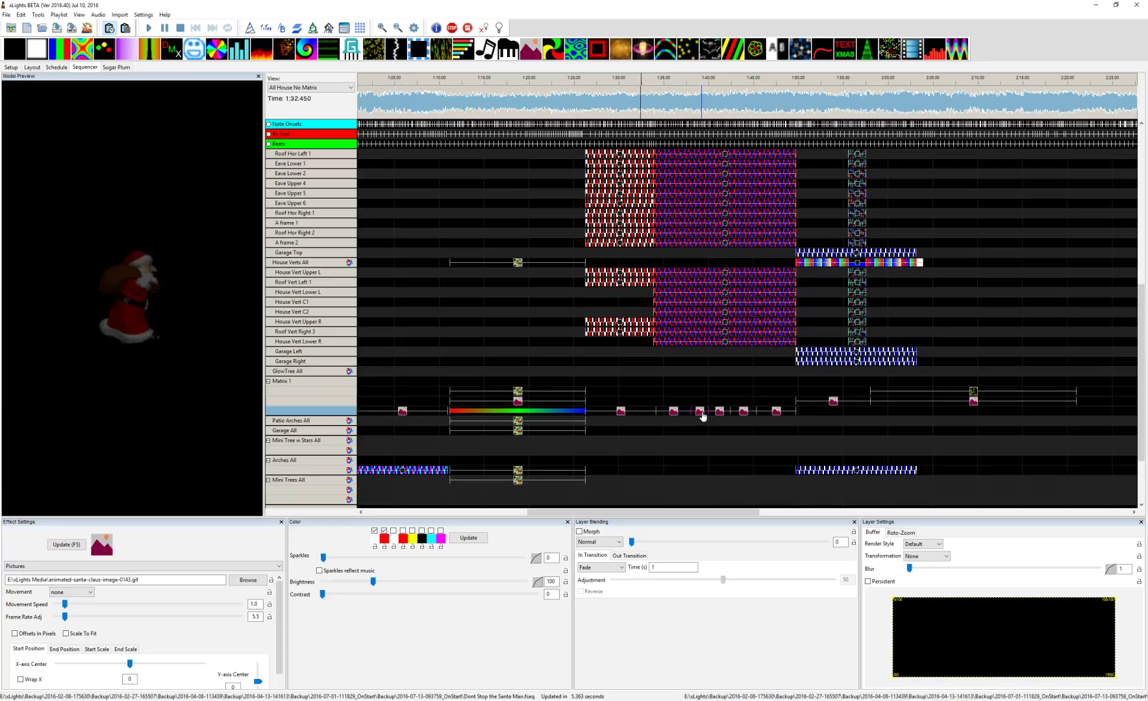
left_click(719, 412)
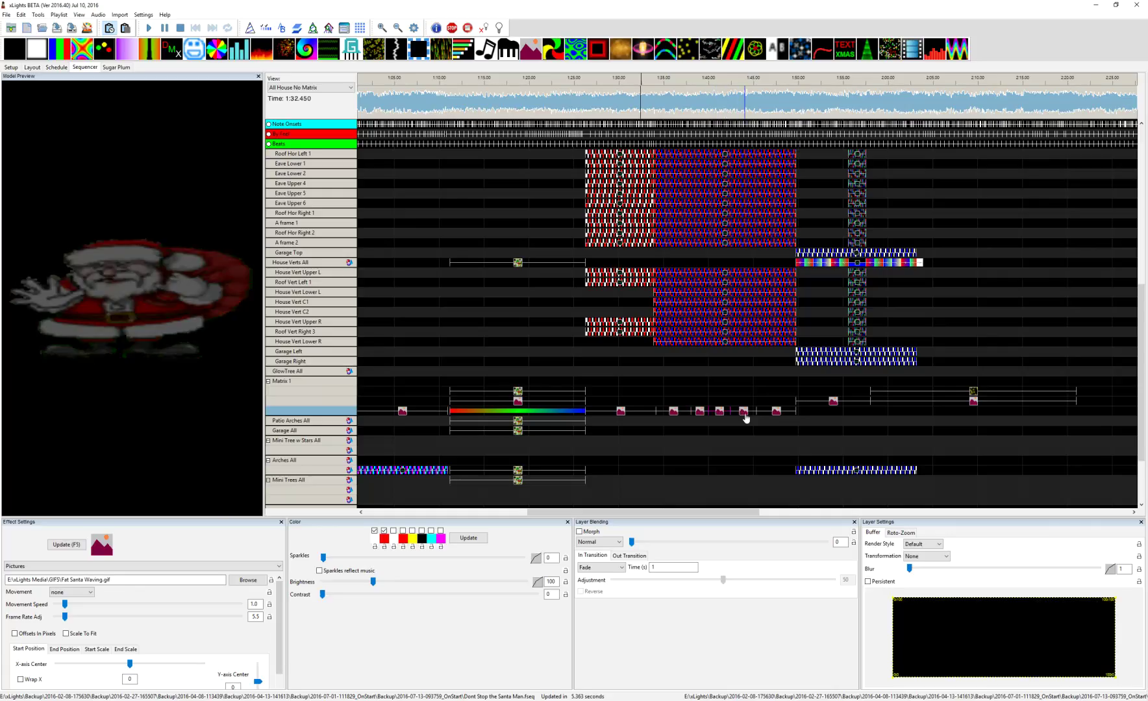
left_click(743, 411)
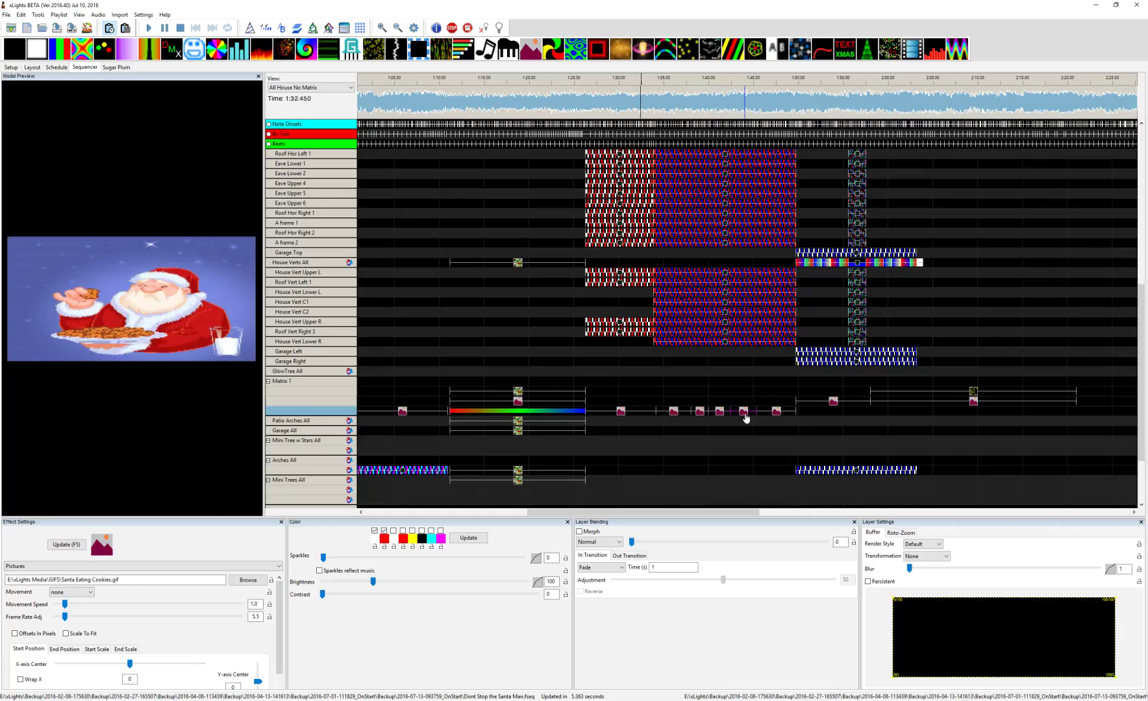
left_click(776, 412)
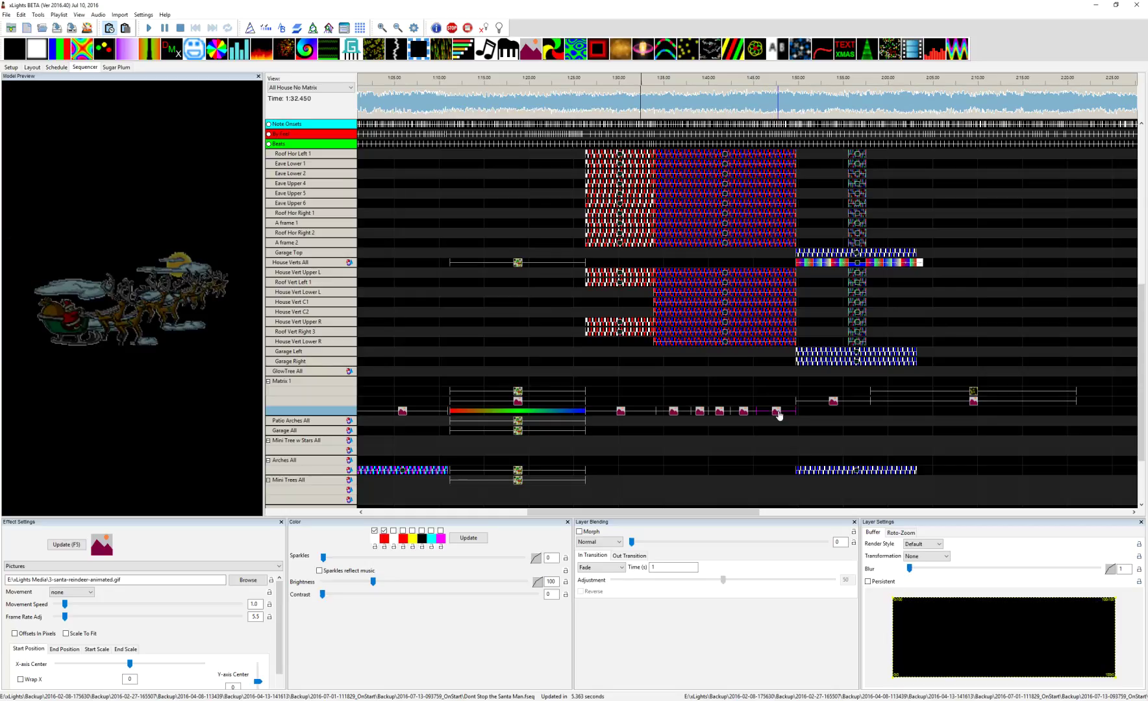
Step: Examine the red and blue Single Strand effects on the house verticals, from House Vert Lower R up to House Vert Lower L
left_click(725, 345)
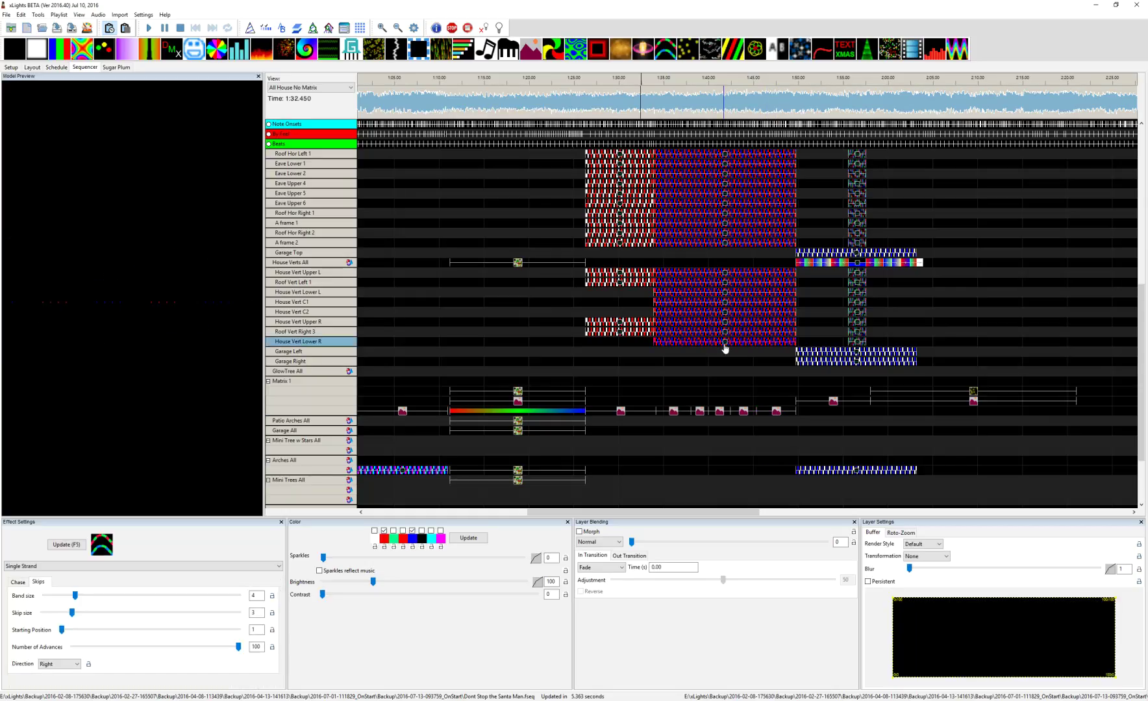
left_click(724, 332)
left_click(724, 323)
left_click(723, 313)
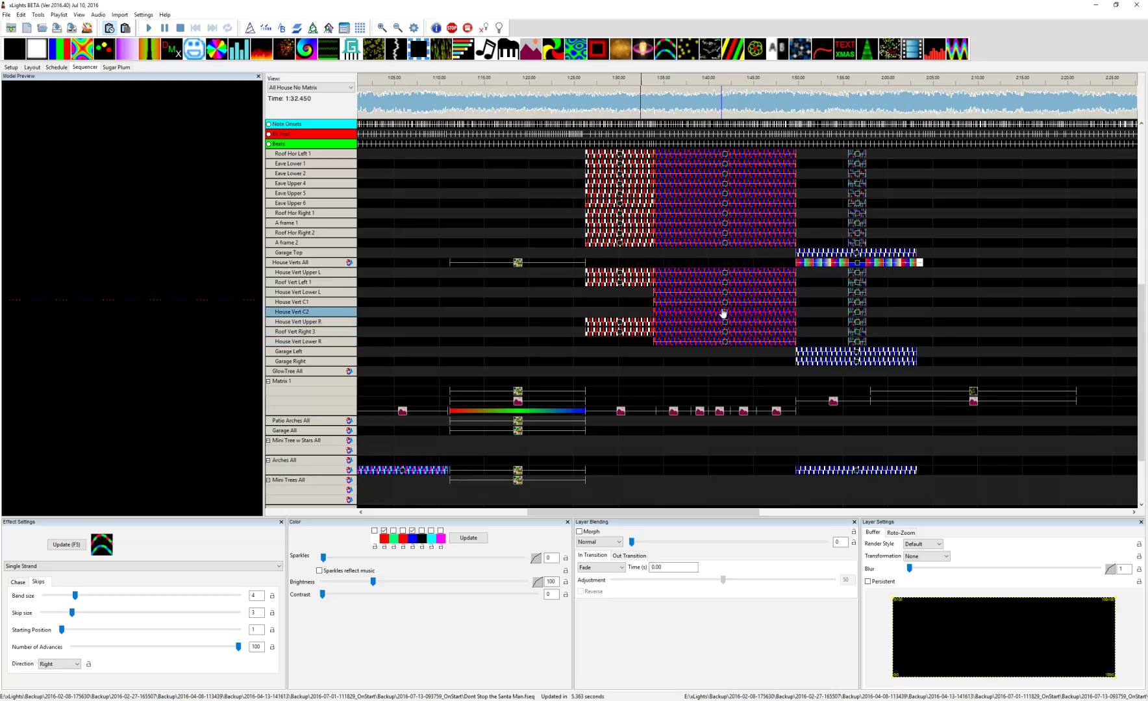
left_click(724, 303)
left_click(724, 293)
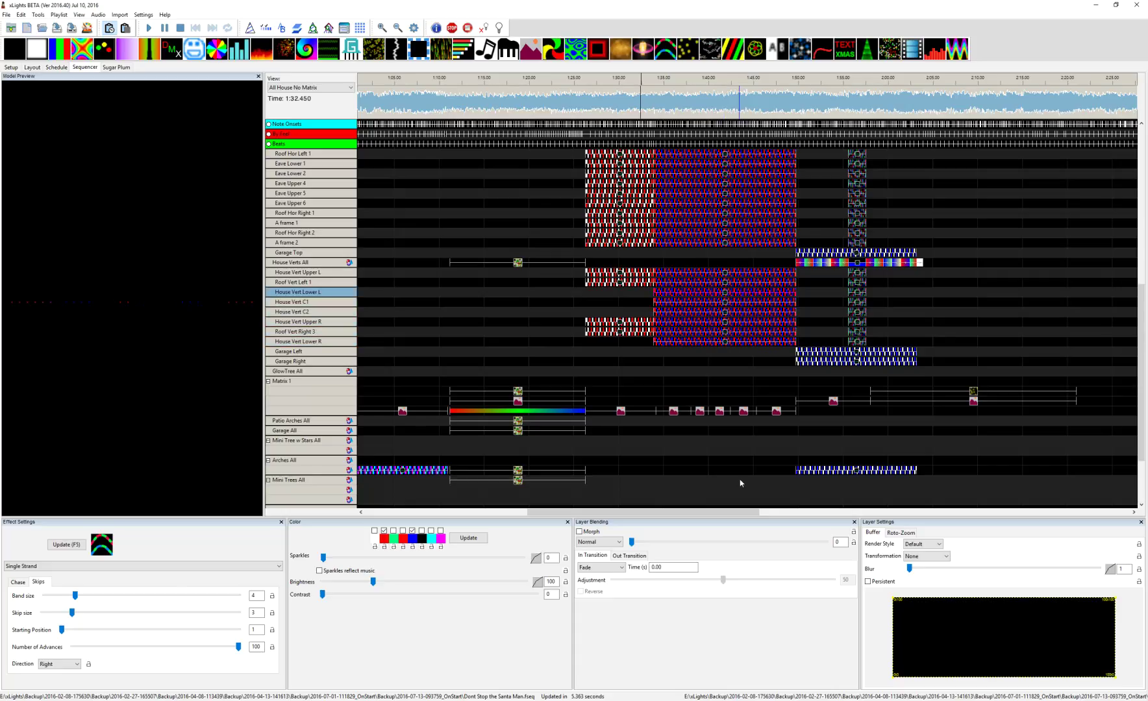
Step: Recheck the Twinkle layer on Mega Tree around 1:42 and bring up the House Preview
scroll(741, 483, "up", 5)
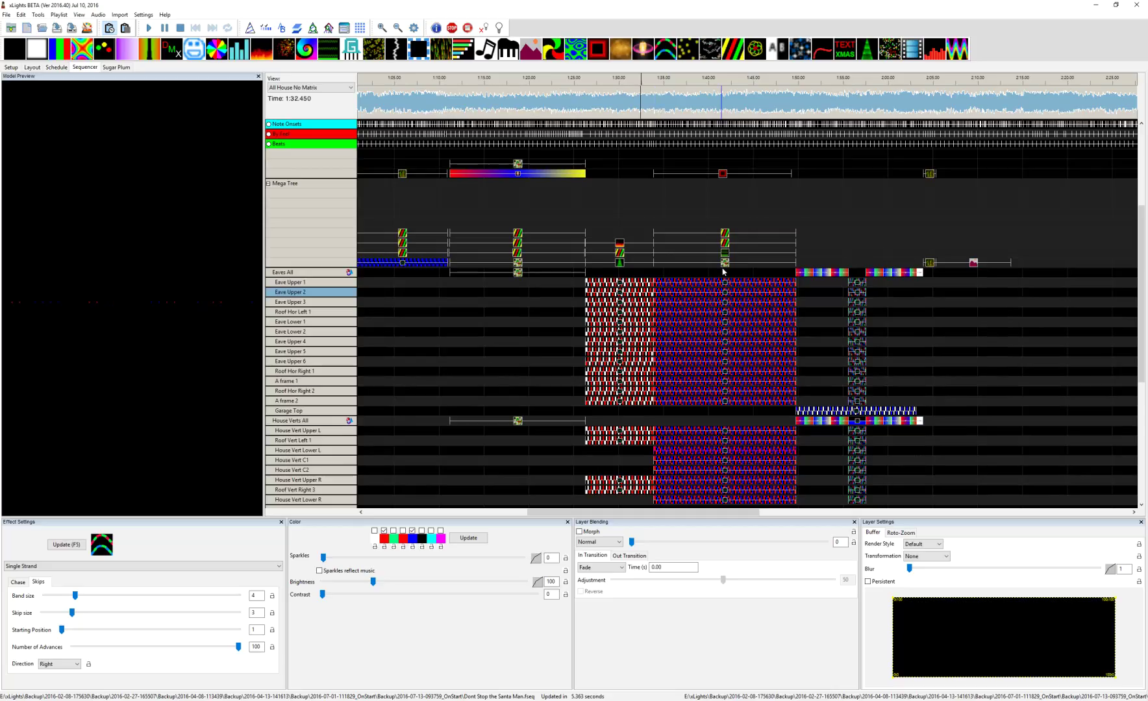
left_click(724, 265)
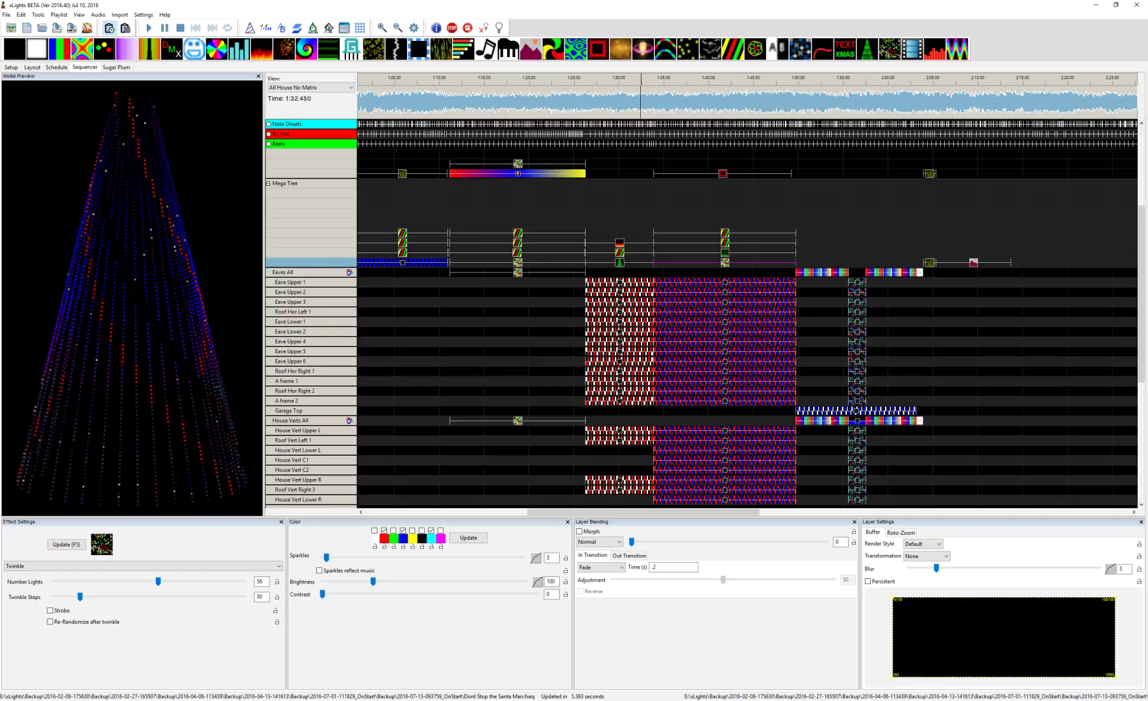
left_click_drag(0, 256, 704, 366)
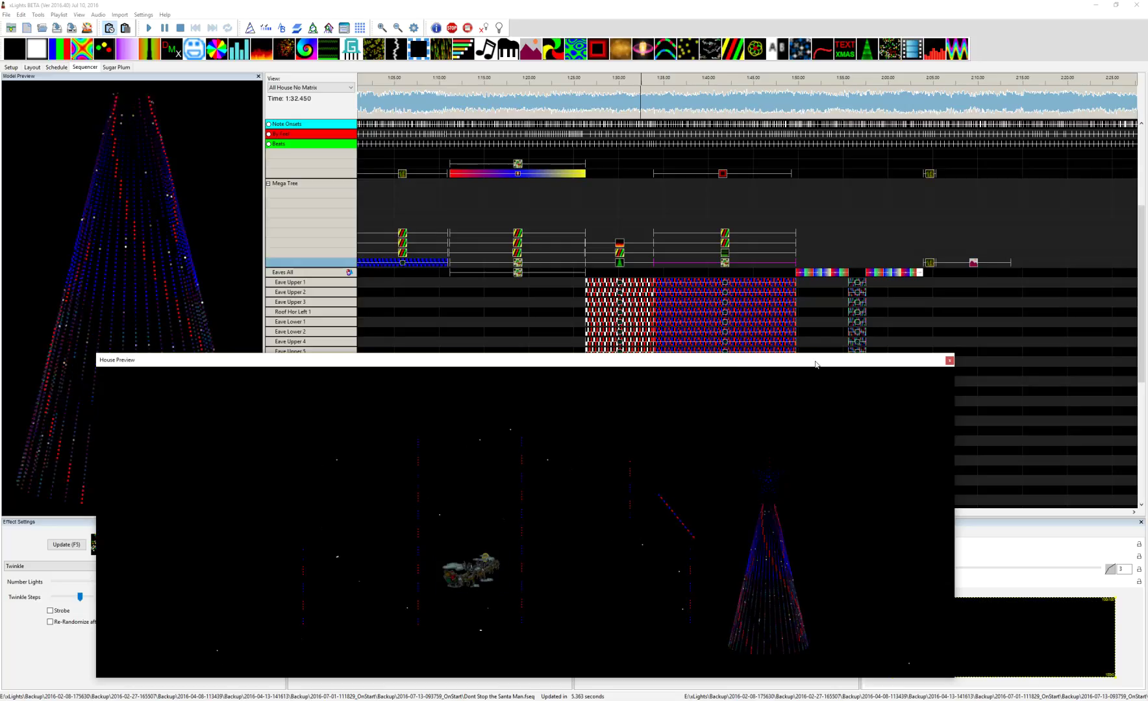
Step: Move the House Preview aside and examine the Garlands, Spirals and Twinkle layers on Mega Tree around 1:42
left_click_drag(815, 365, 714, 338)
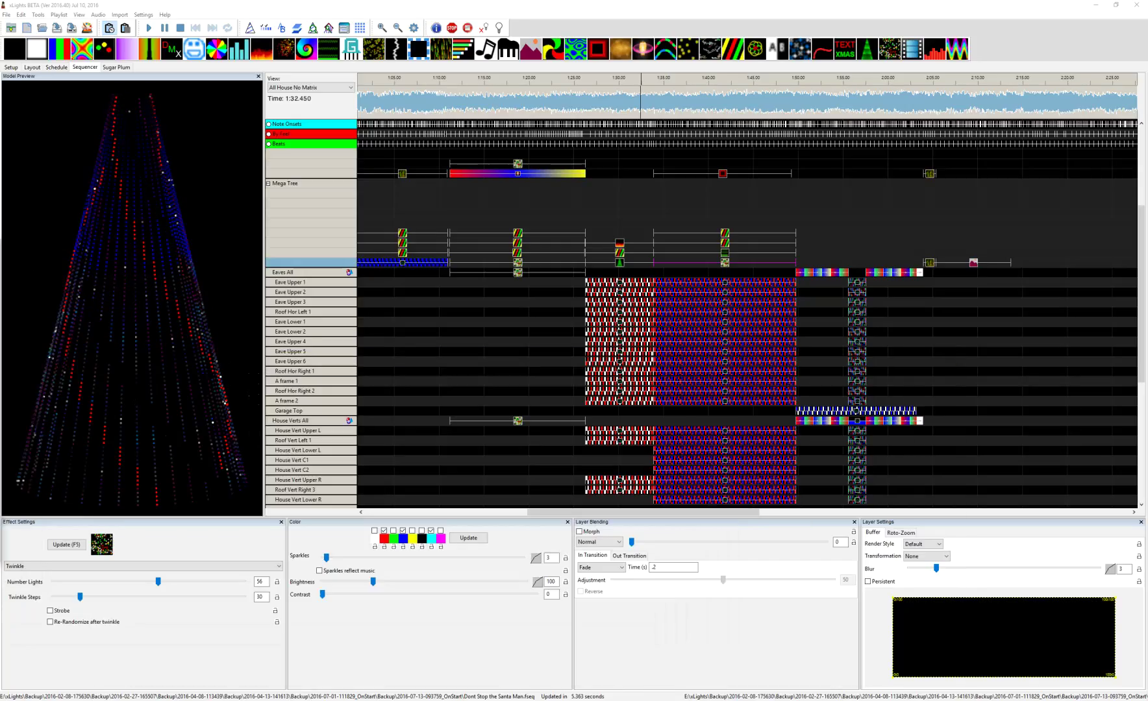
left_click(725, 253)
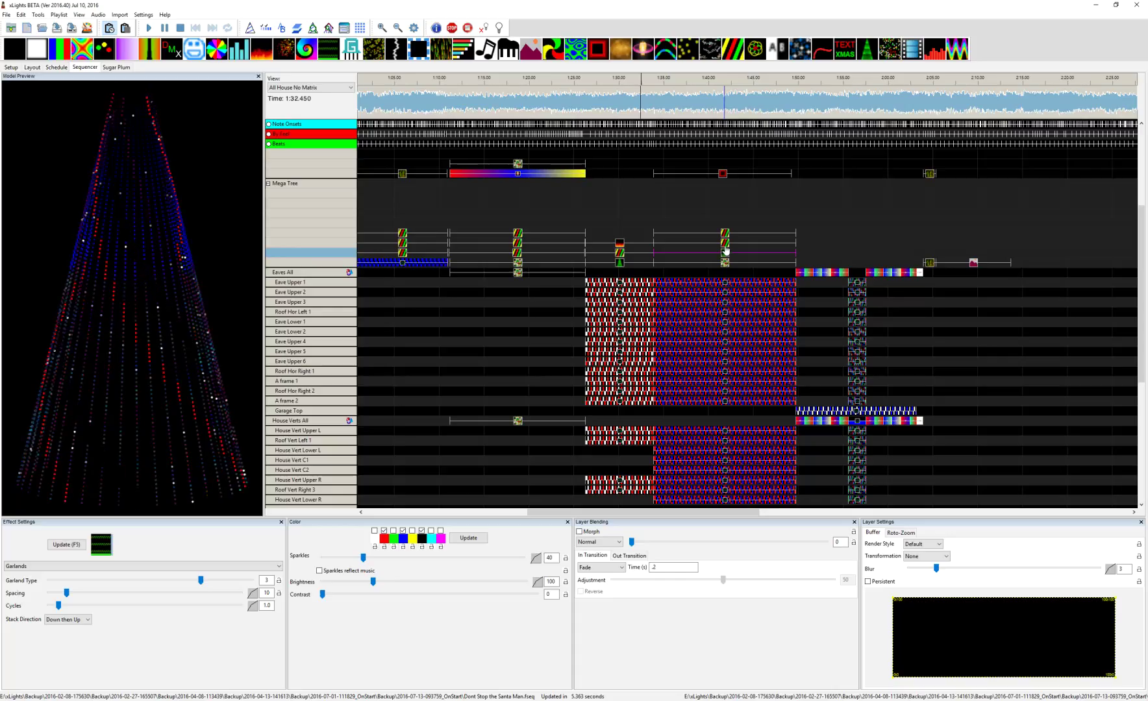
left_click(726, 245)
left_click_drag(726, 248, 726, 238)
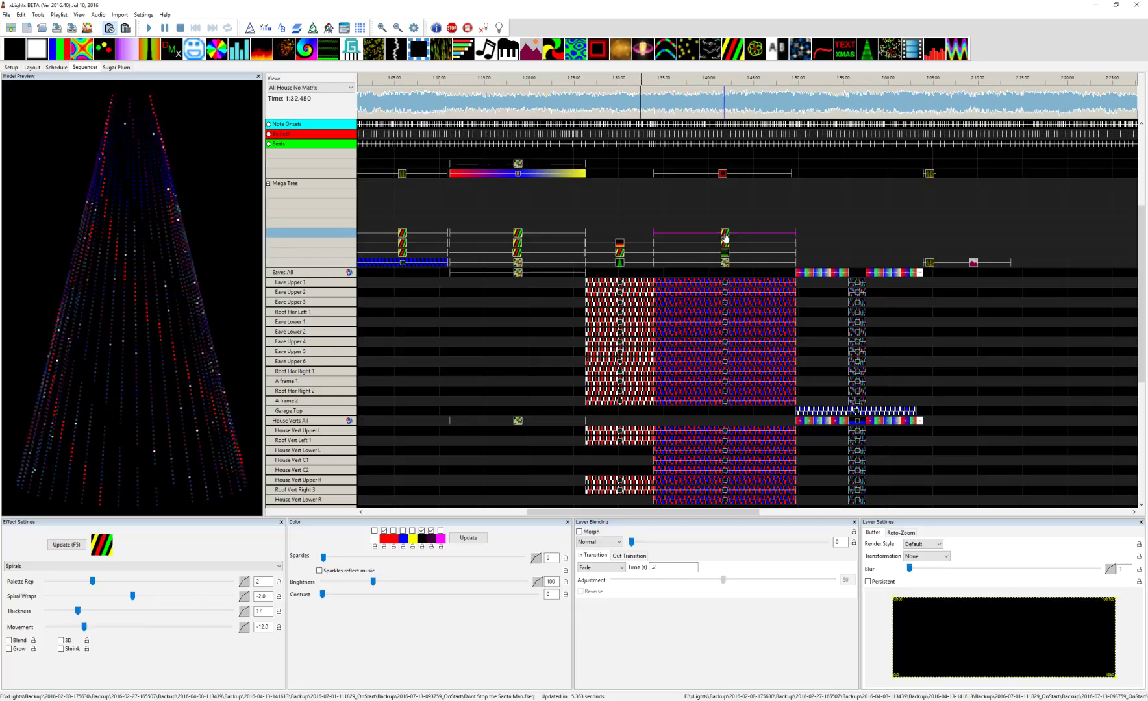
left_click(726, 246)
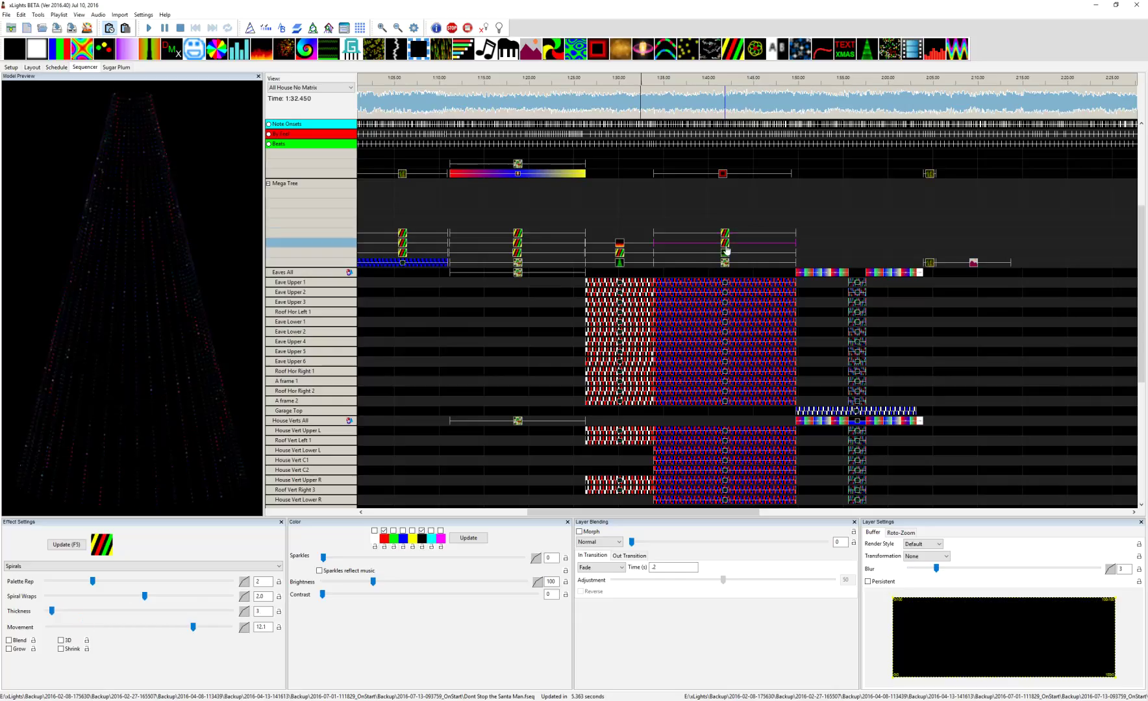
left_click(725, 252)
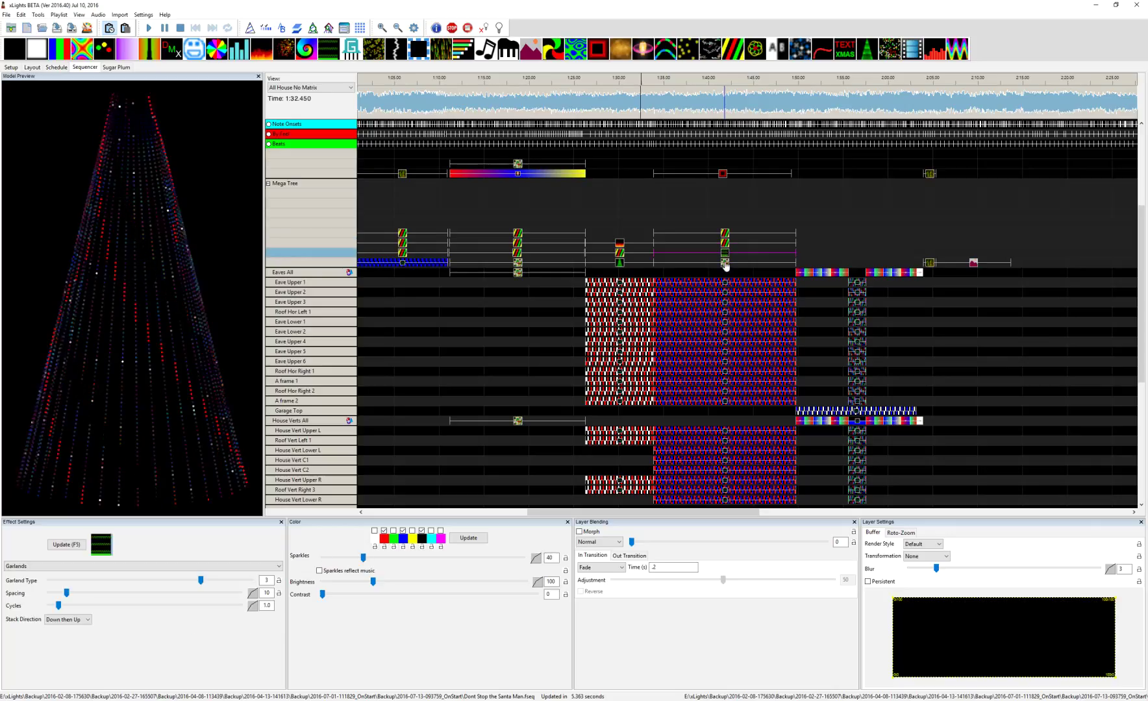
left_click(725, 262)
scroll(719, 206, "up", 5)
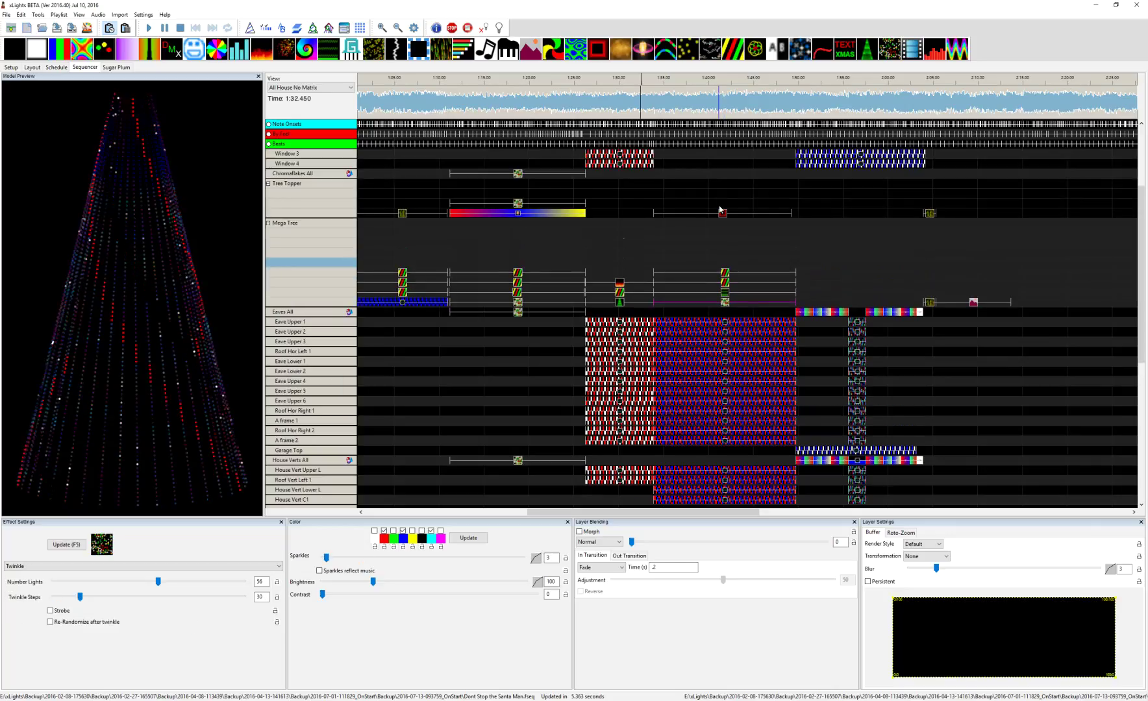
Step: Examine the Ripple effect on Tree Topper around 1:42 and its available render styles, keeping Layer Star
left_click(723, 273)
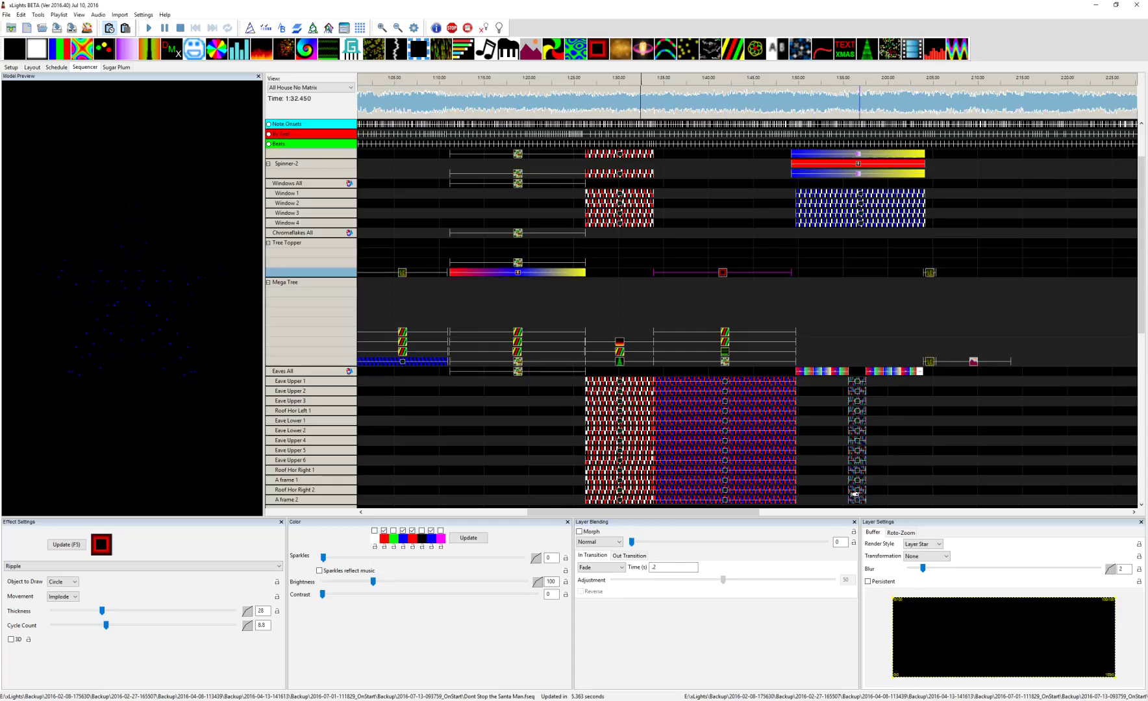
left_click(939, 545)
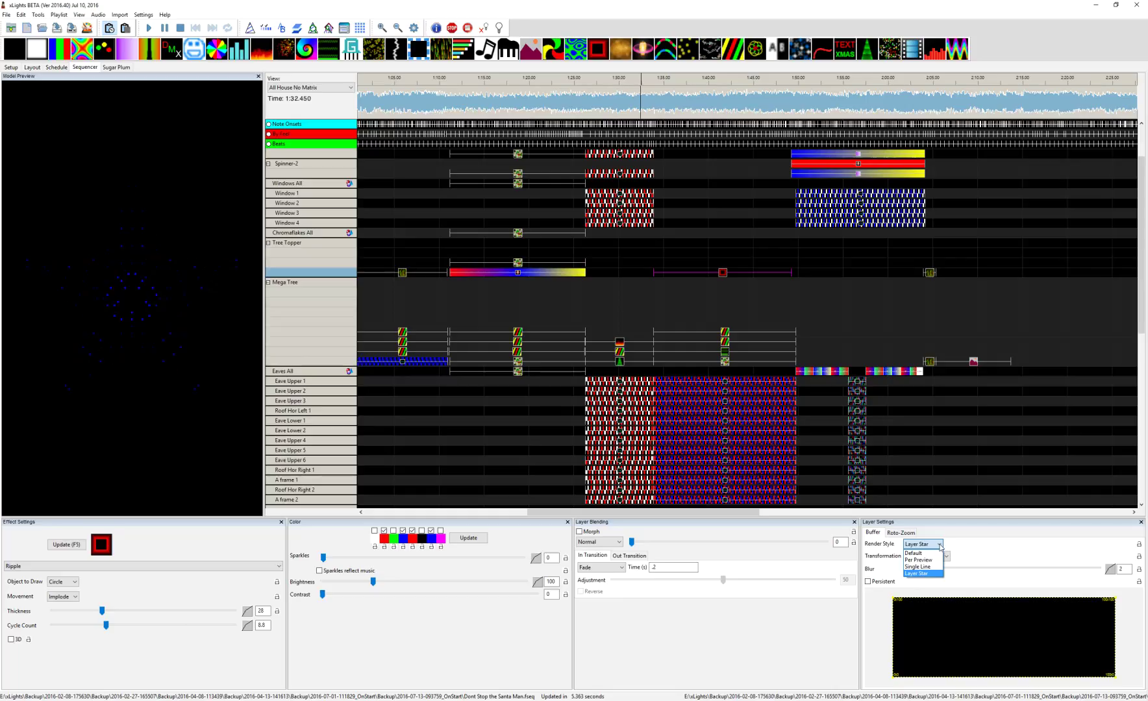
left_click(977, 553)
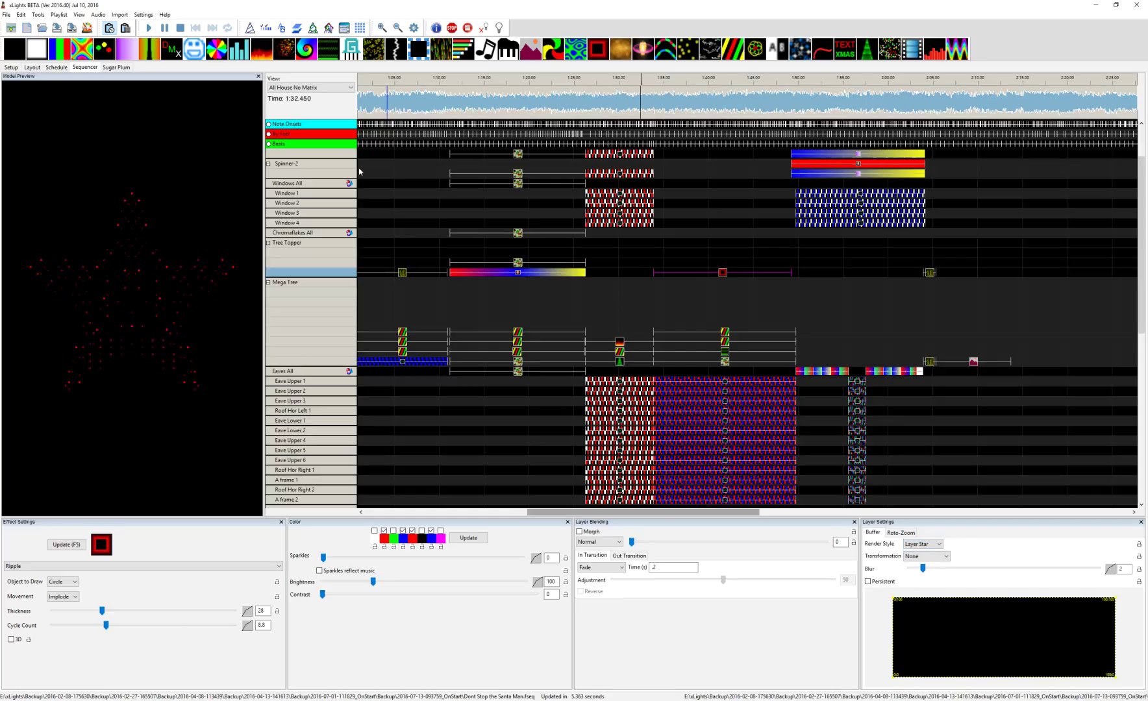
Step: Inspect the Tree Topper star model's layer sizes in the house layout and return to the sequencer
left_click(34, 68)
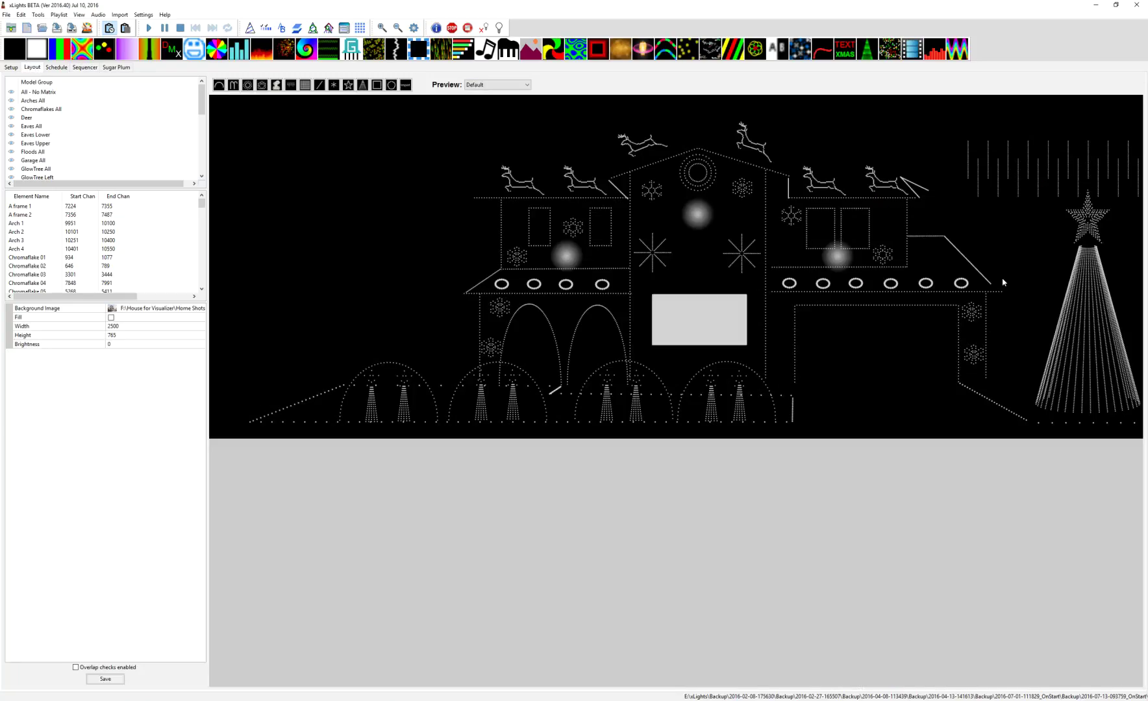
left_click(1083, 230)
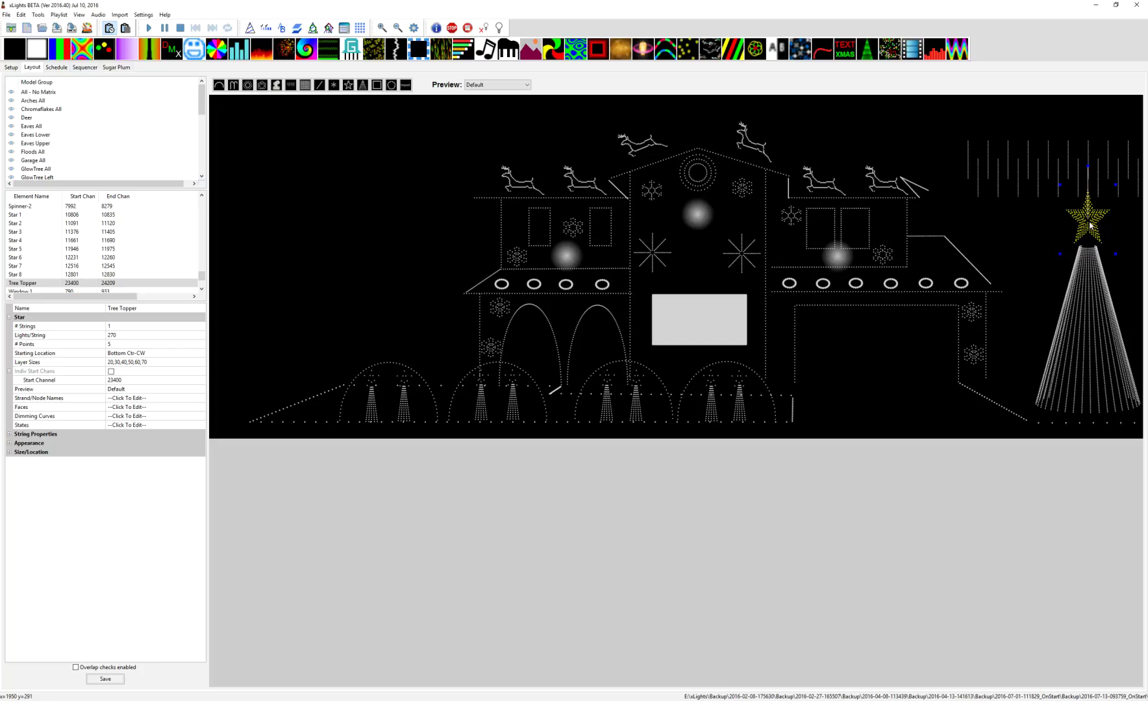
left_click(85, 67)
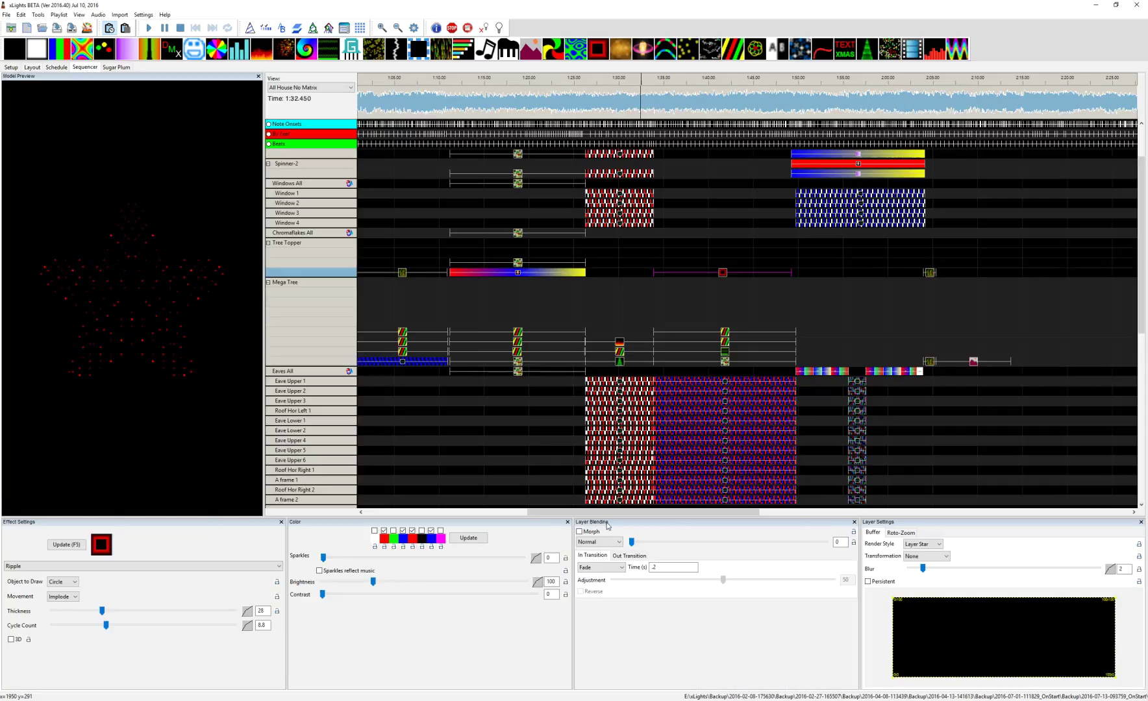
Step: Place a trial On effect on Tree Topper around 1:54, extend it, and delete it
left_click(722, 273)
left_click_drag(812, 273, 847, 274)
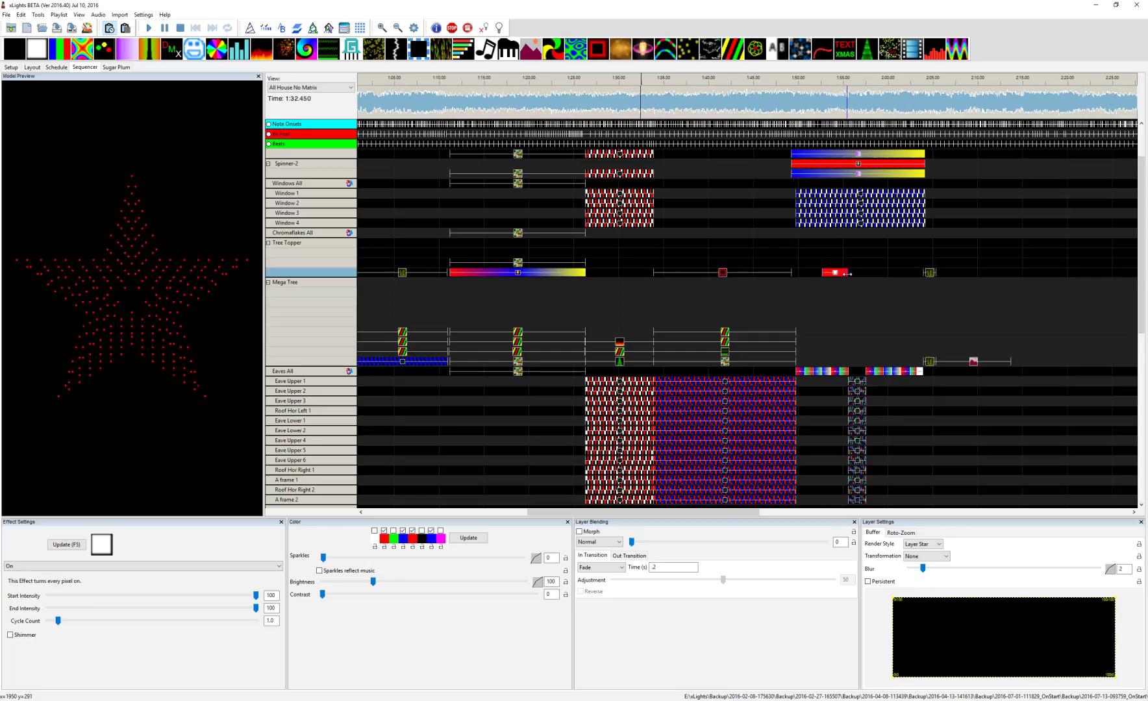
key("Delete")
Step: Expand Tree Topper into its strands and place trial On effects on Strand 1 around 1:53 and Strand 2 around 1:57
double_click(311, 244)
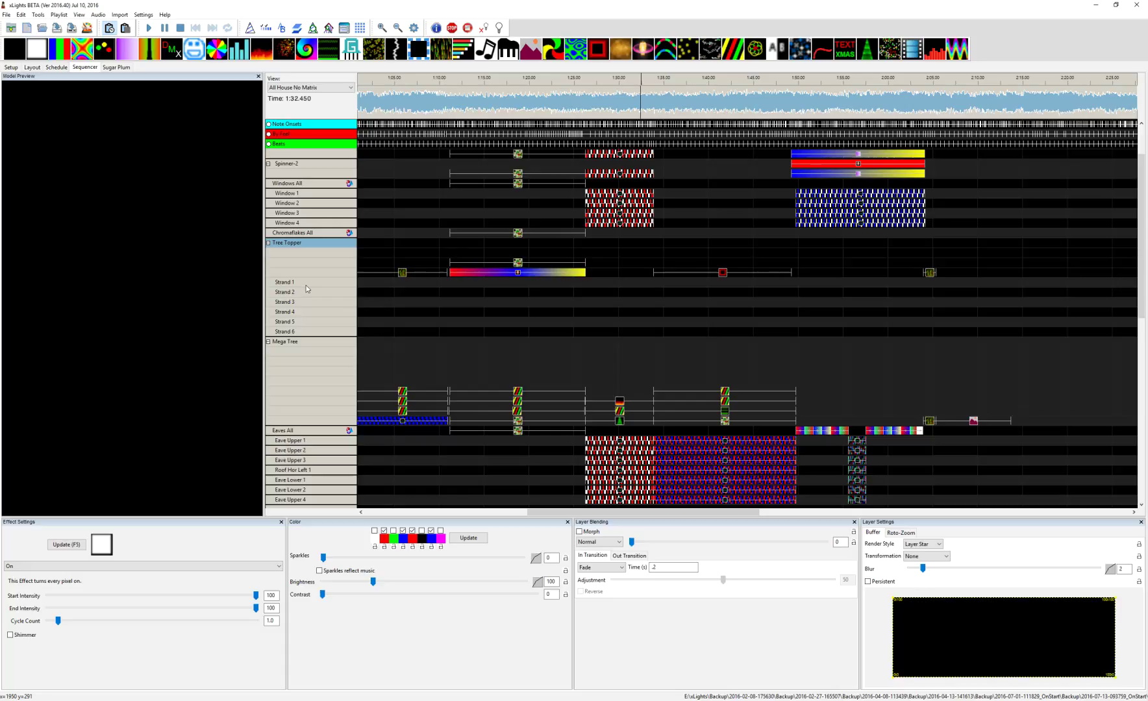
left_click_drag(34, 45, 822, 286)
left_click(821, 283)
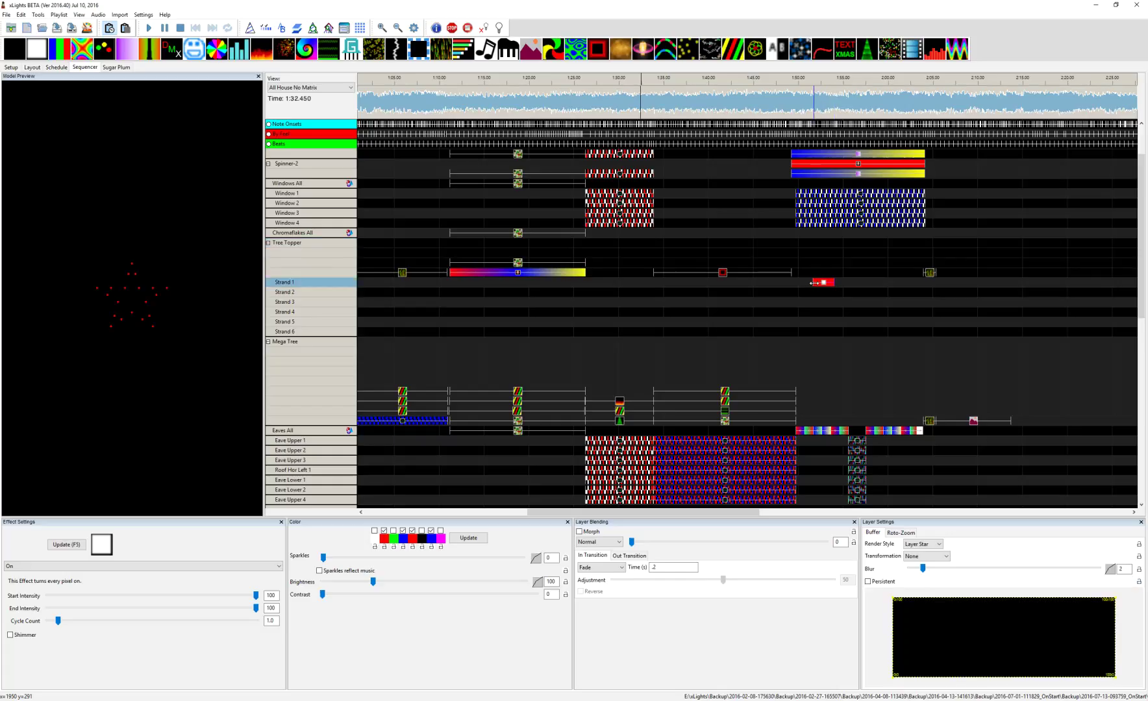
left_click_drag(819, 282, 810, 282)
left_click_drag(44, 51, 849, 293)
left_click(853, 292)
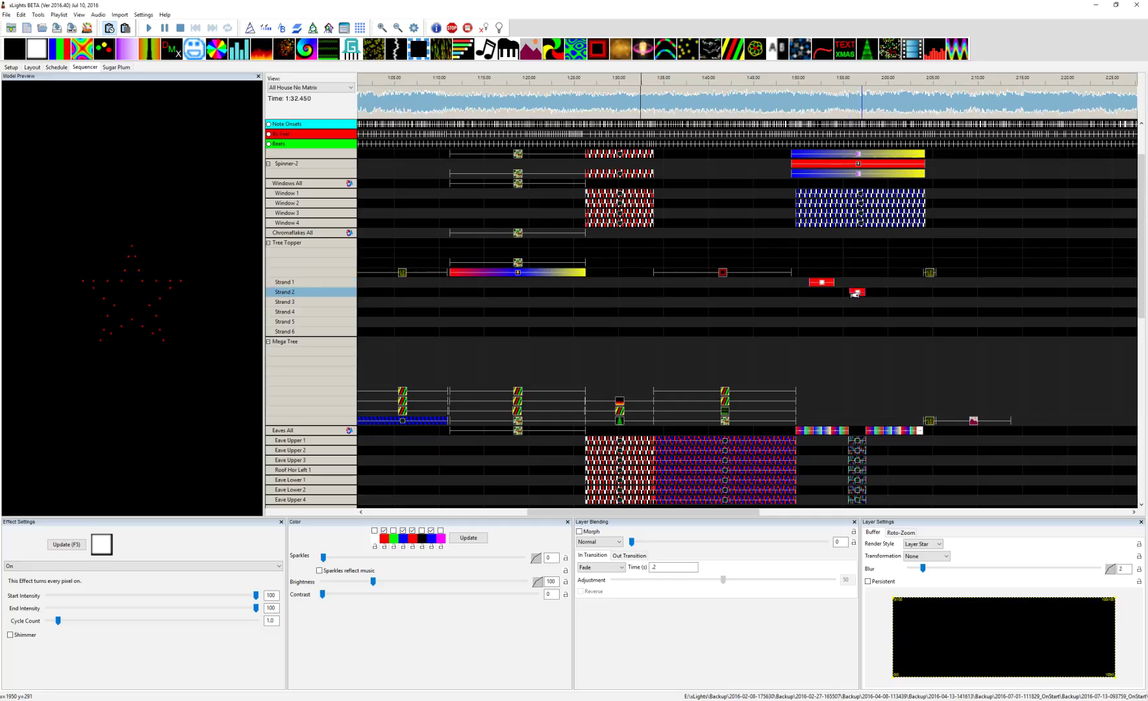
Step: Place a trial On effect on Strand 3 around 2:02, and delete the On effects from all three Tree Topper strands
left_click(822, 282)
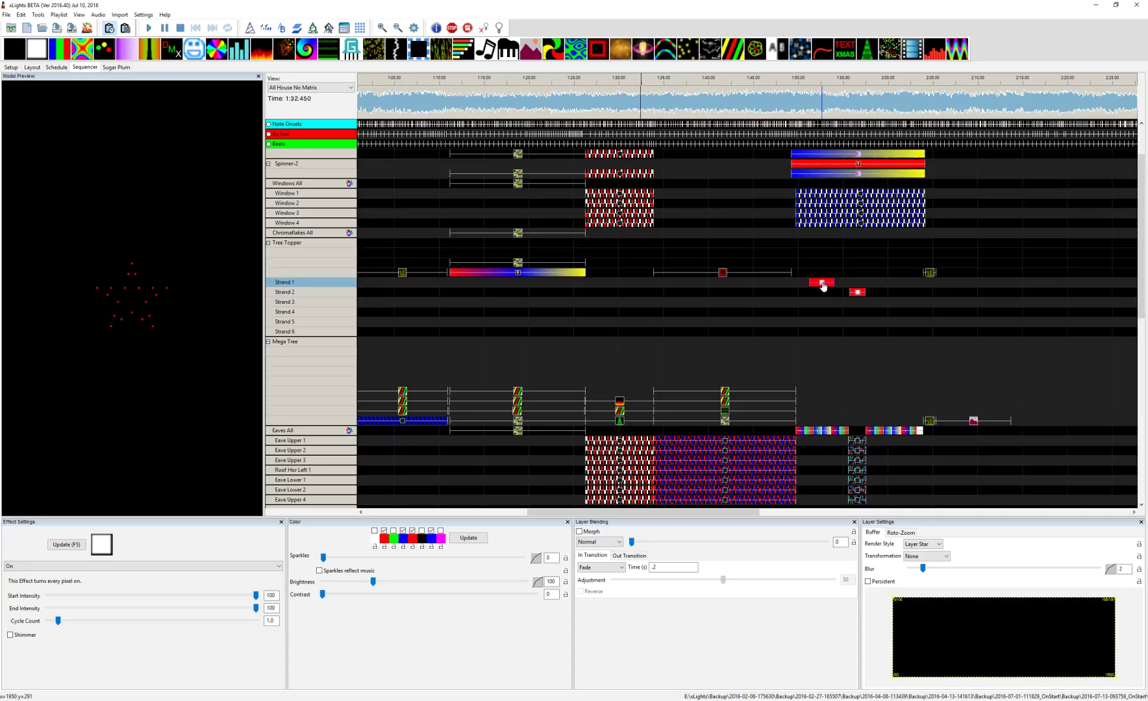
left_click_drag(48, 52, 917, 302)
left_click_drag(821, 283, 823, 282)
left_click(852, 292)
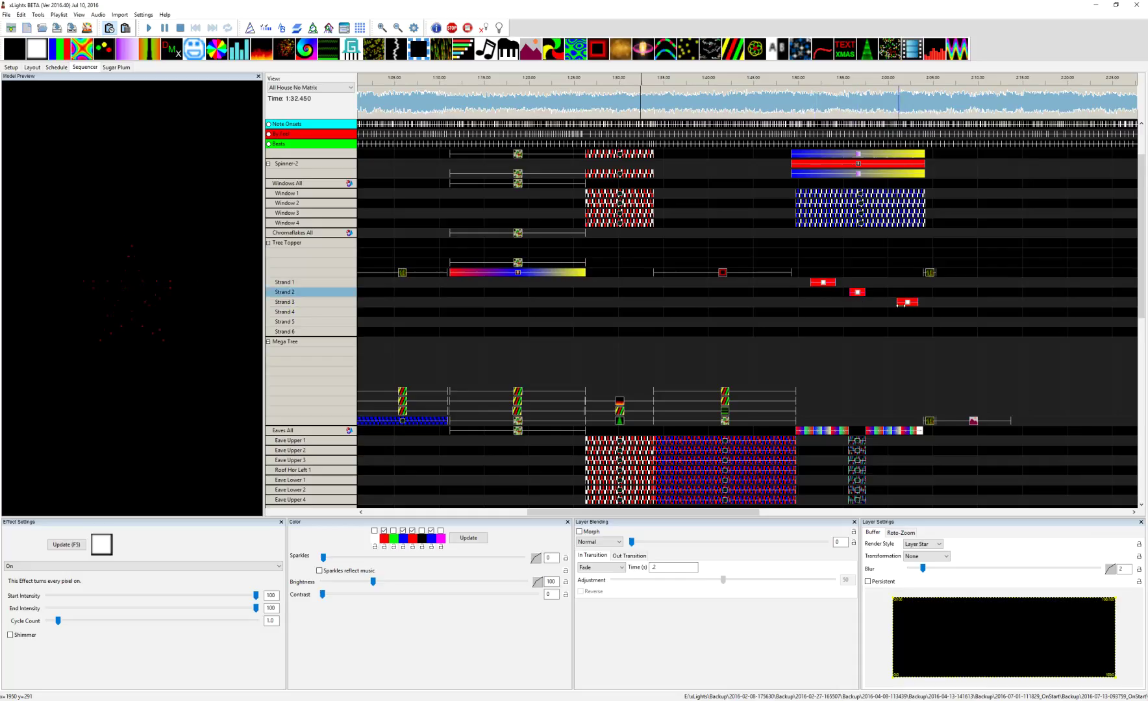
left_click(906, 303)
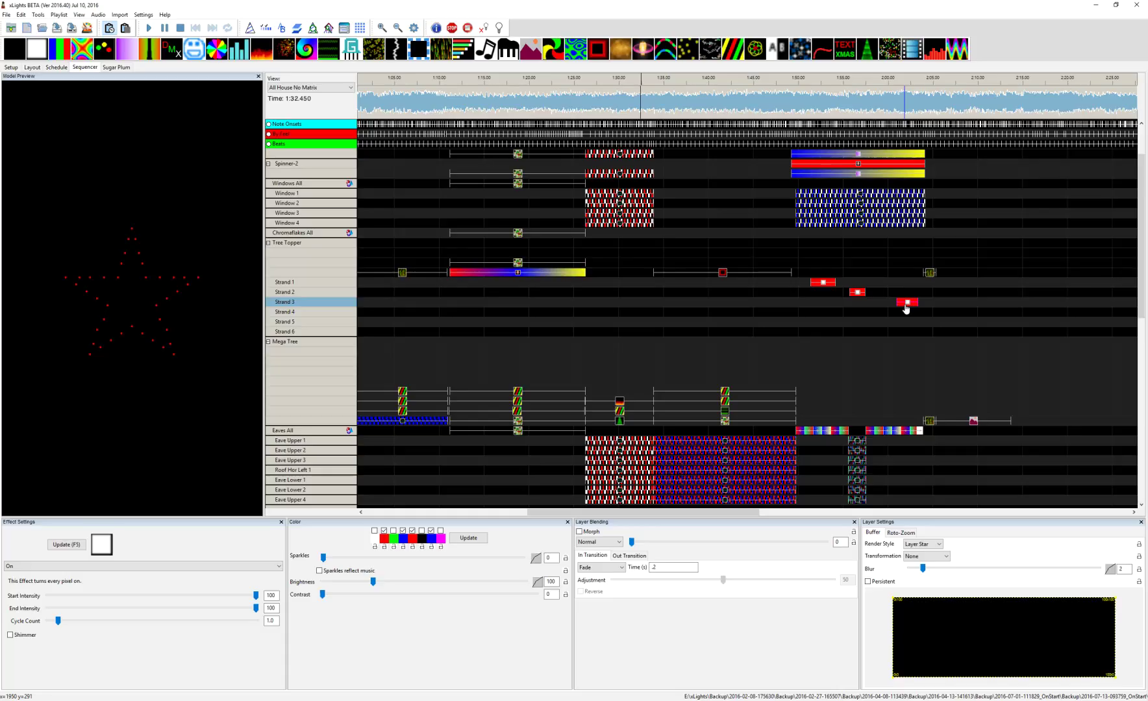
key("Delete")
key("Delete")
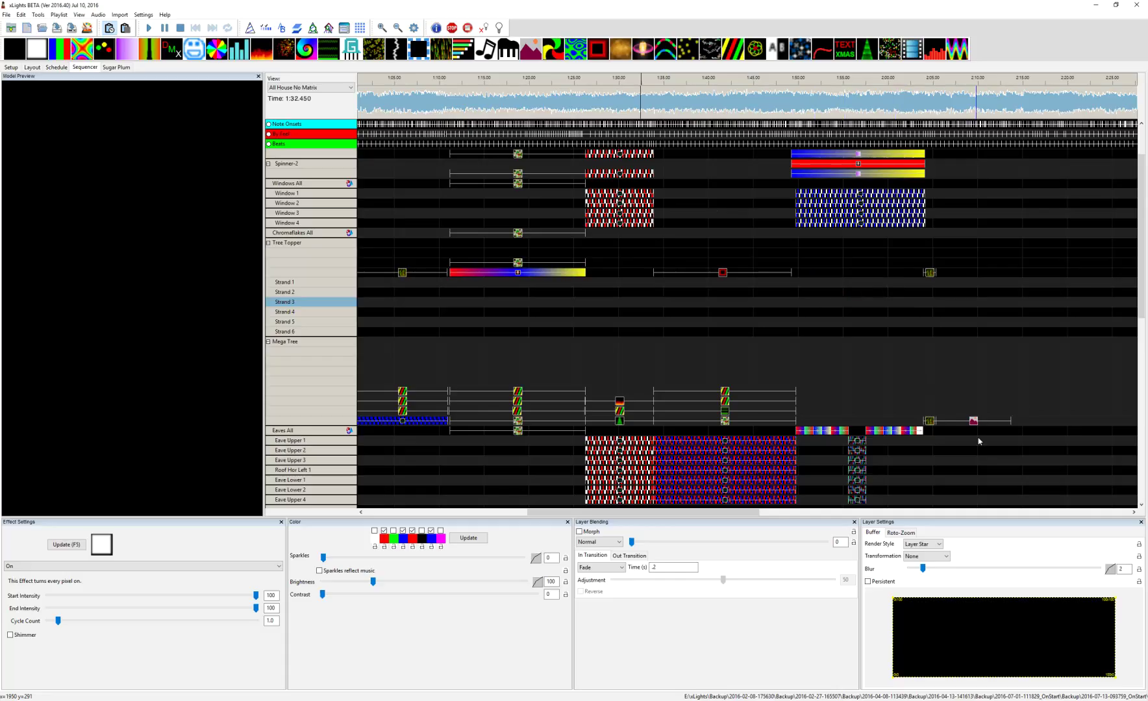
Step: Play the sequence from 1:48 to about 2:06 in the House Preview, stop it and put the preview away
scroll(967, 439, "down", 3)
left_click(781, 107)
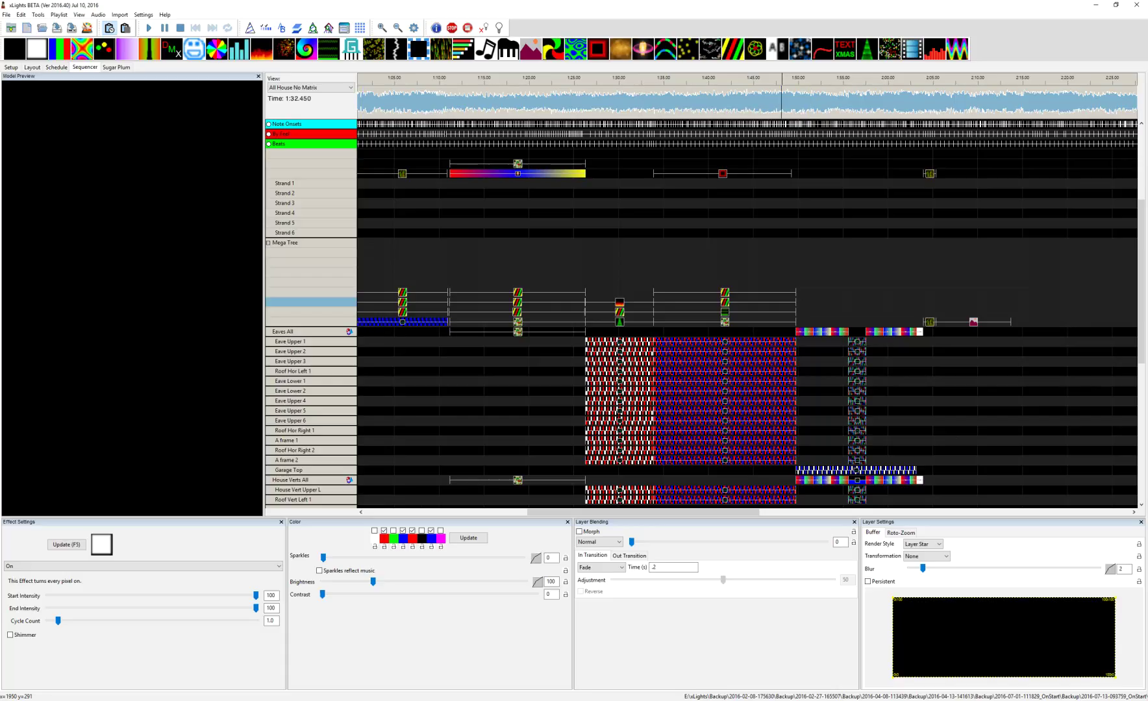
left_click(149, 29)
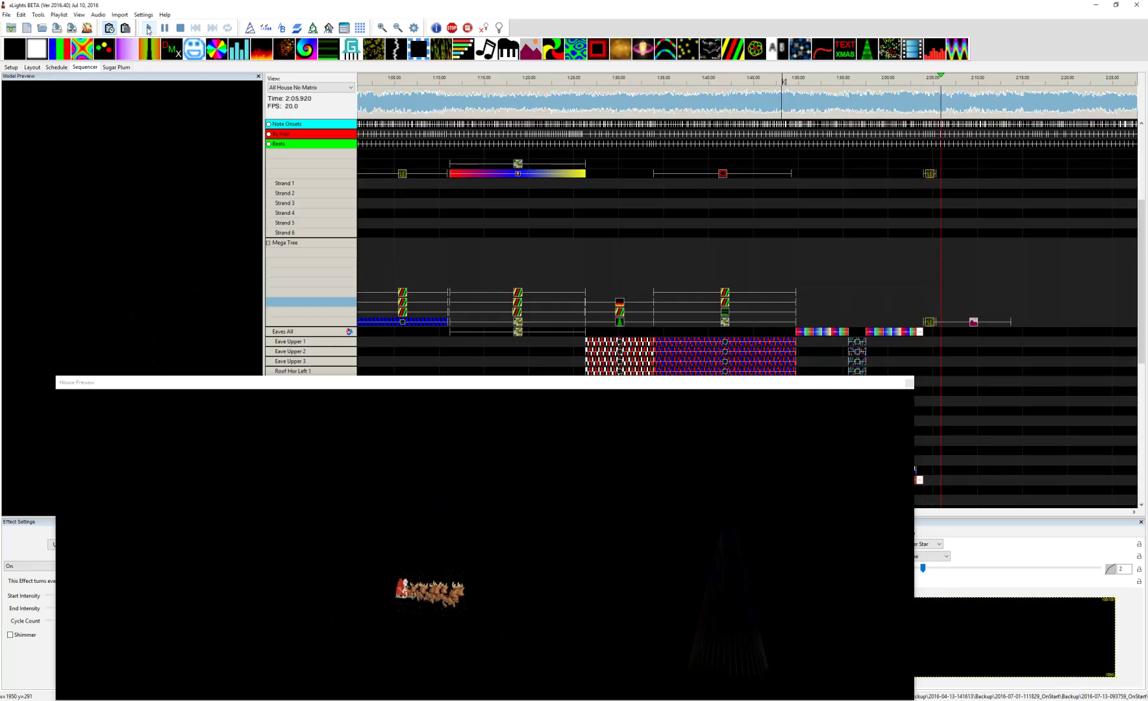
left_click(180, 29)
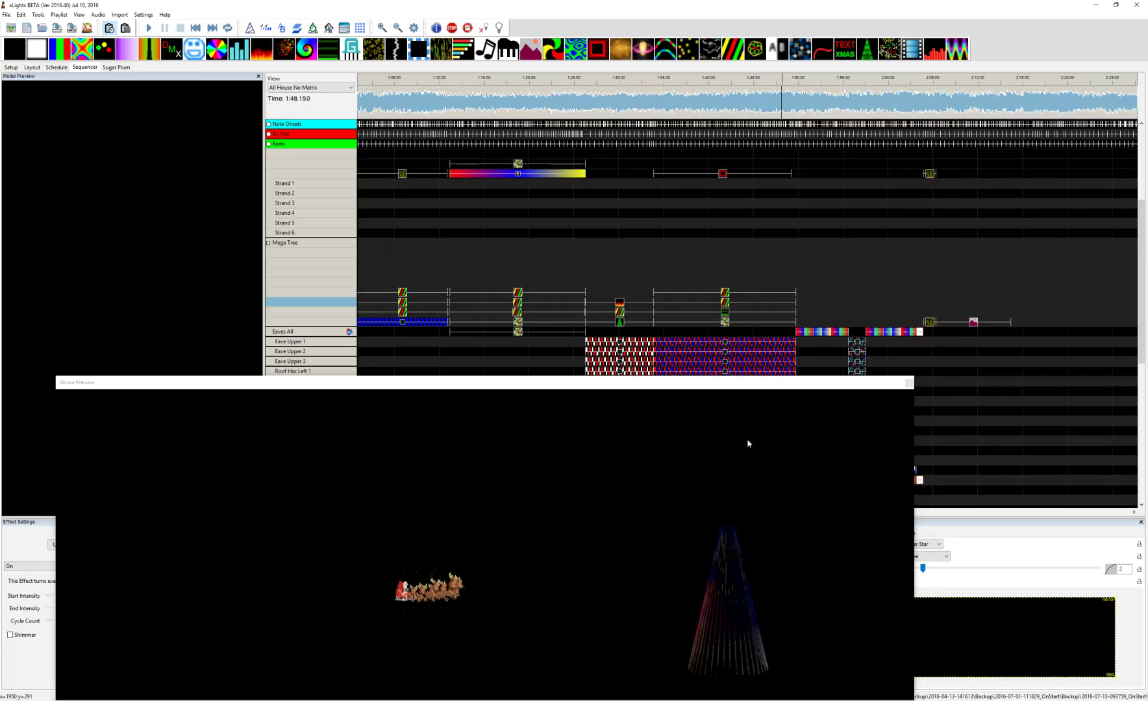
key("alt+Tab")
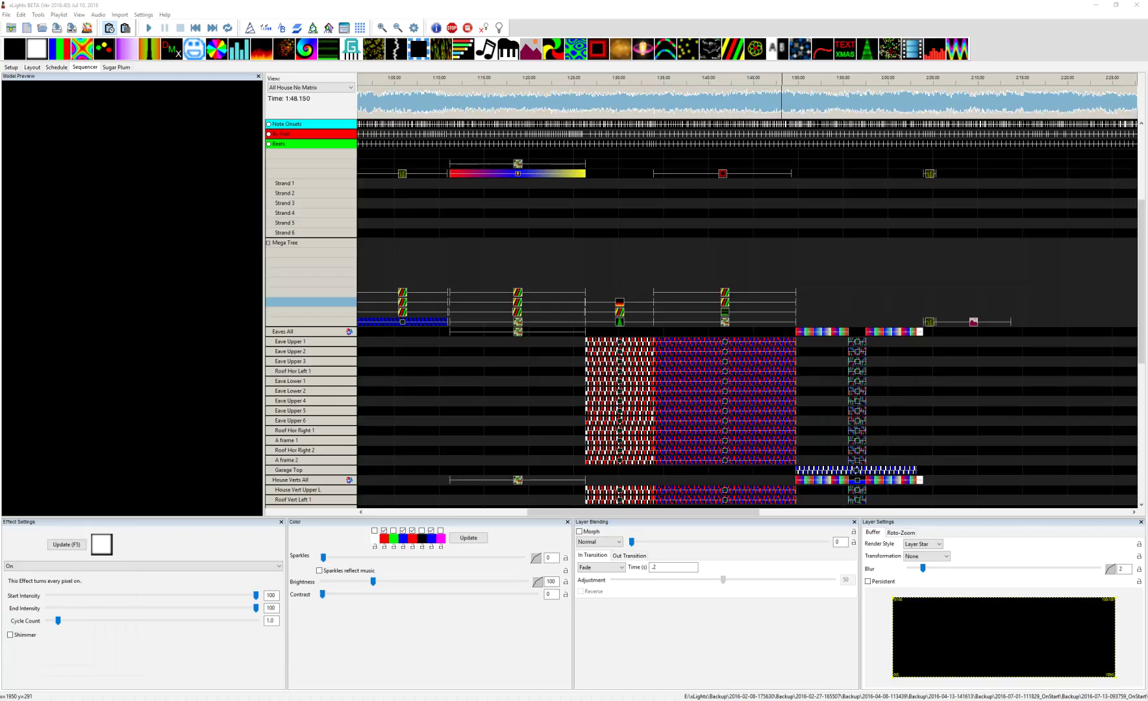
Step: Examine the closing effects: Ripple on House All, Color Wash on Eaves All, Pictures on Mega Tree and Meteors on Tree Topper
scroll(863, 337, "up", 5)
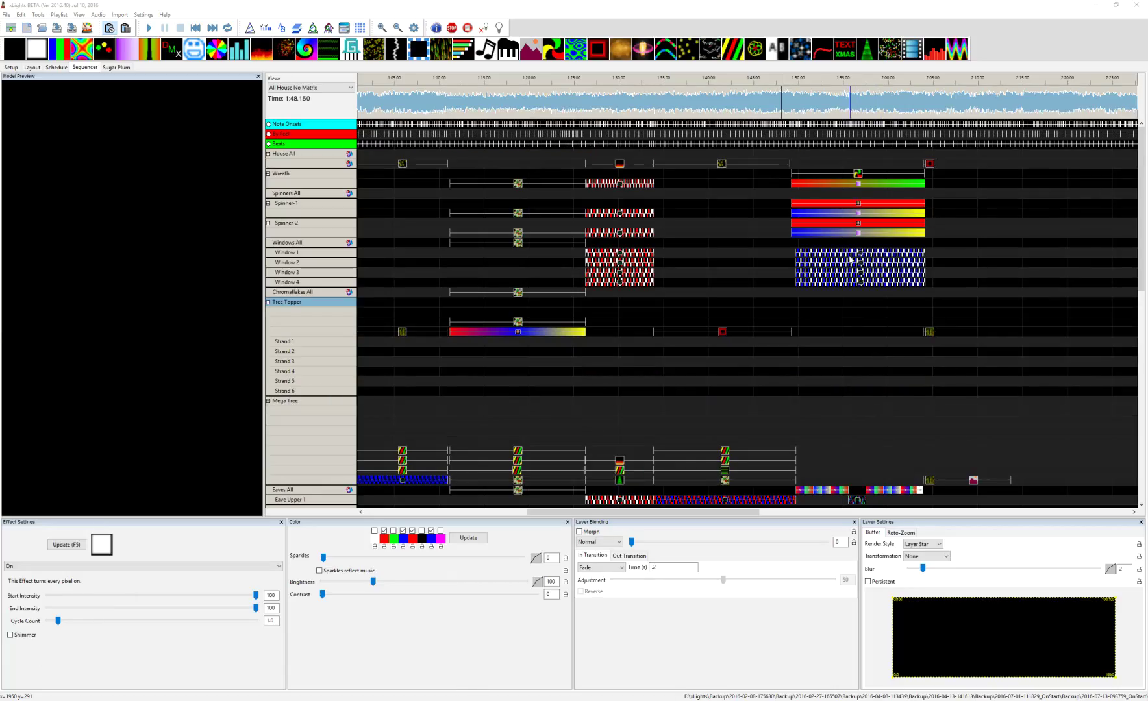
left_click(930, 164)
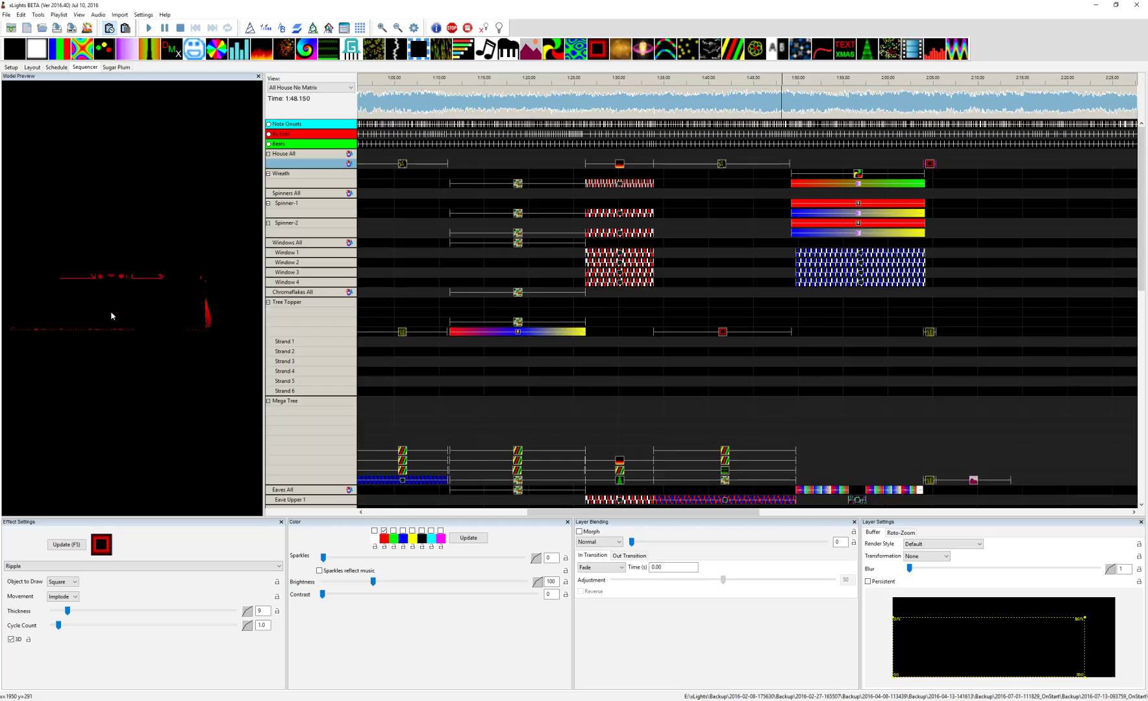
left_click(811, 491)
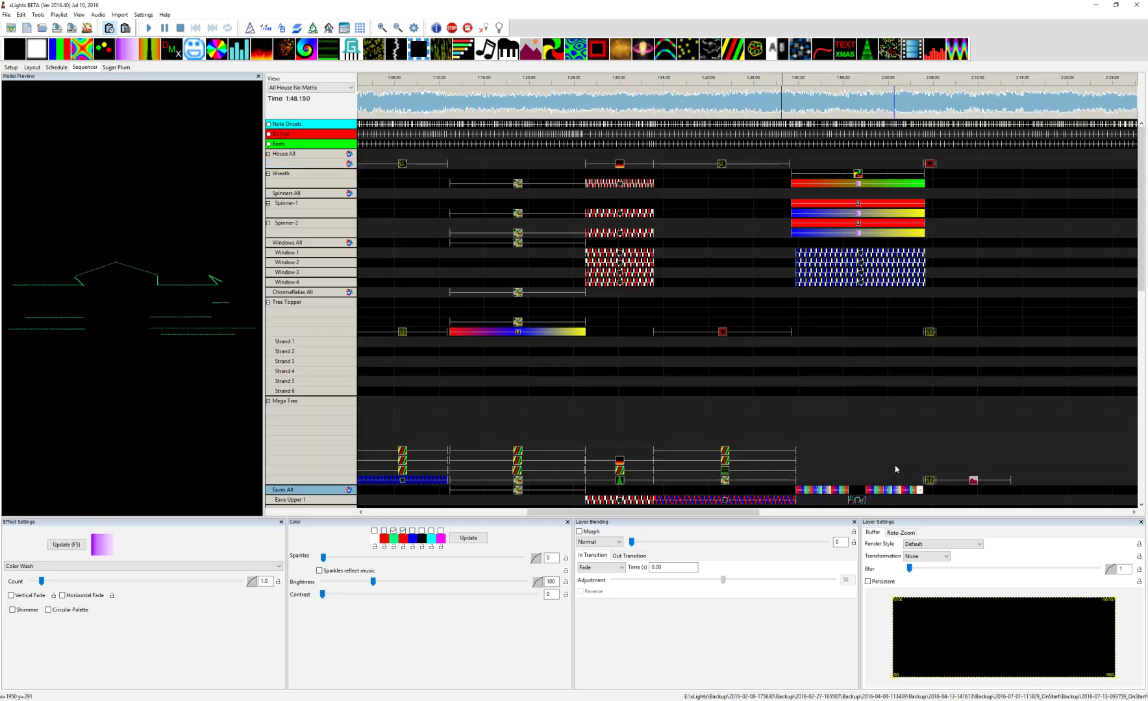
left_click(971, 482)
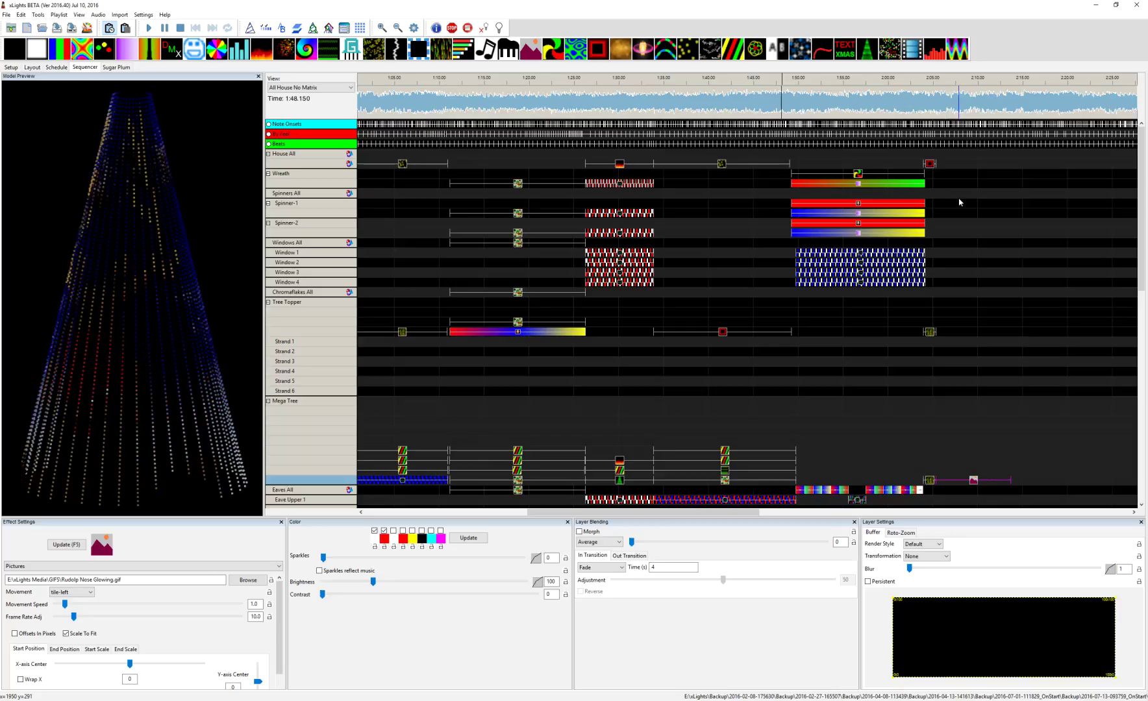
left_click(929, 332)
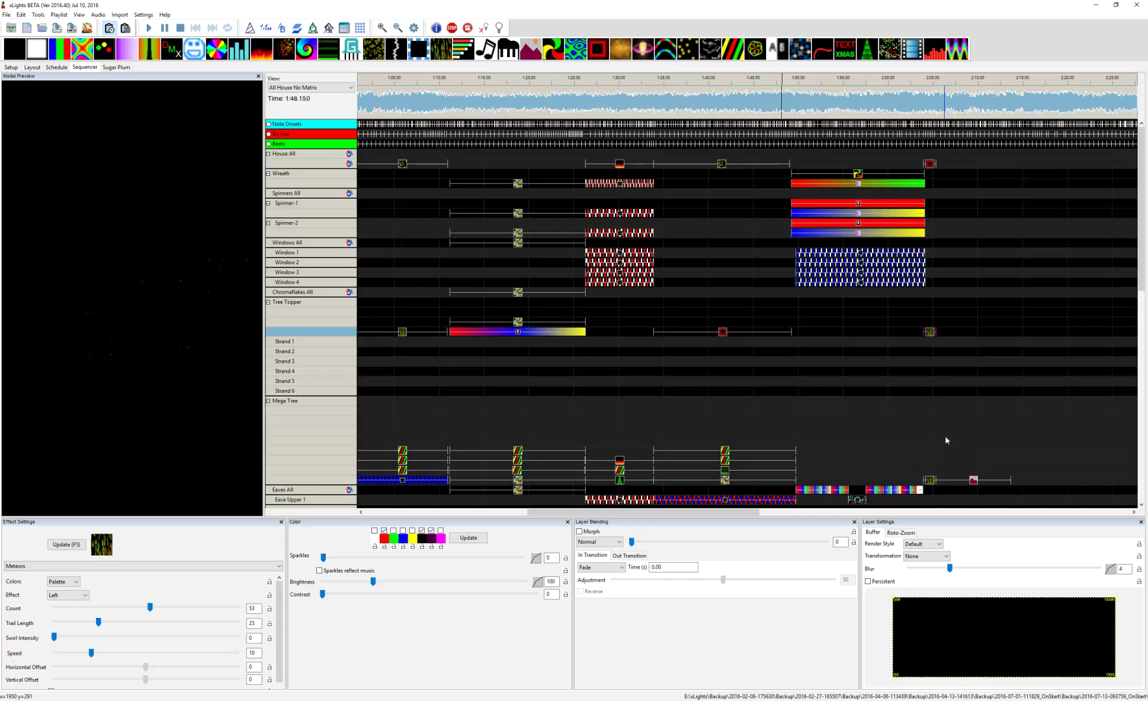
Step: Examine the Meteors effect on Mega Tree around 2:05, including the dark purple color in its palette
left_click(930, 481)
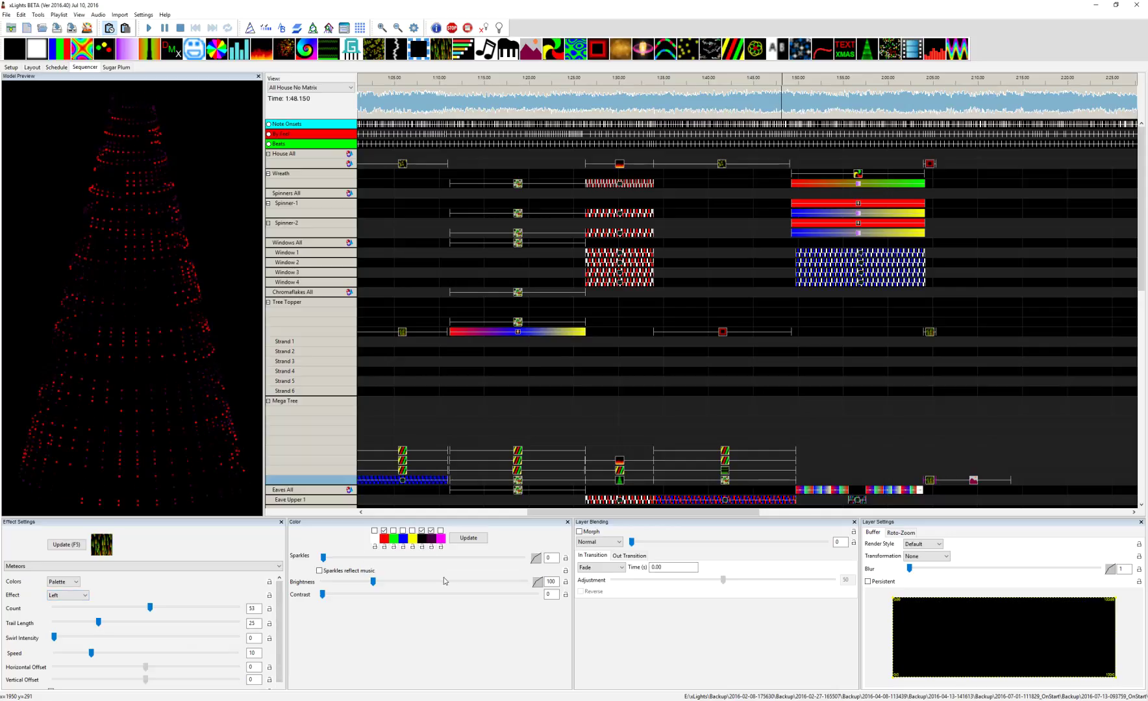
left_click(431, 539)
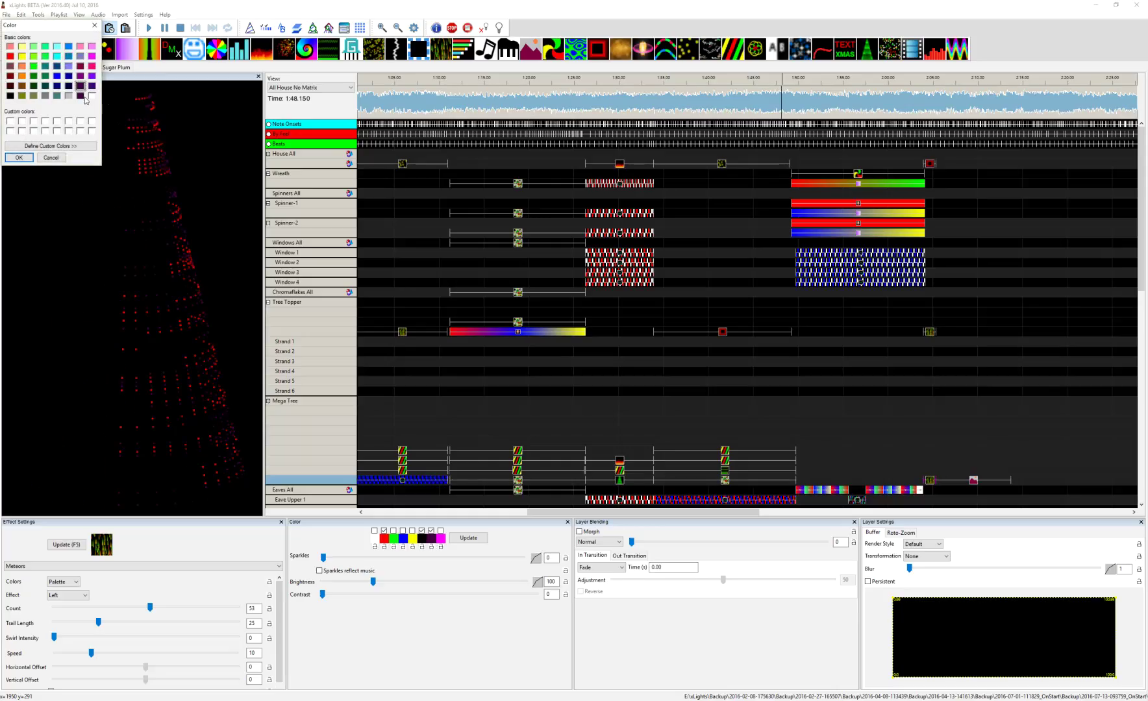
left_click(20, 157)
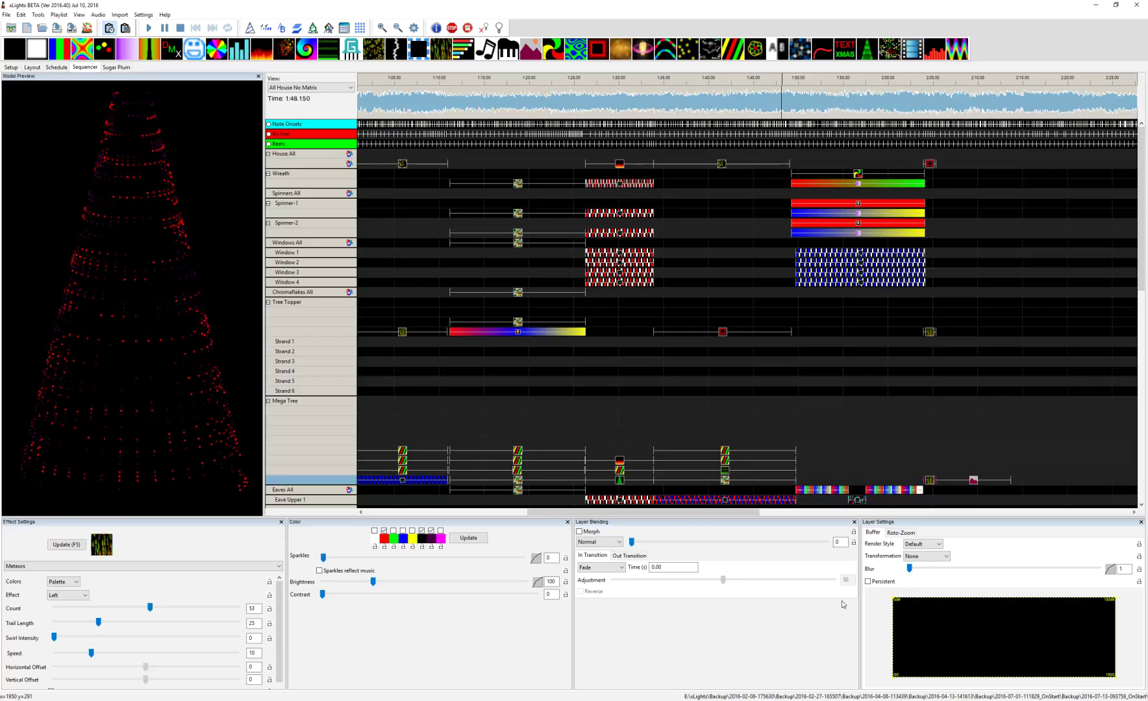
Step: Select the Rudolp Nose Glowing.gif Pictures effect on Mega Tree and play the sequence from about 2:02 to 2:09
left_click(973, 480)
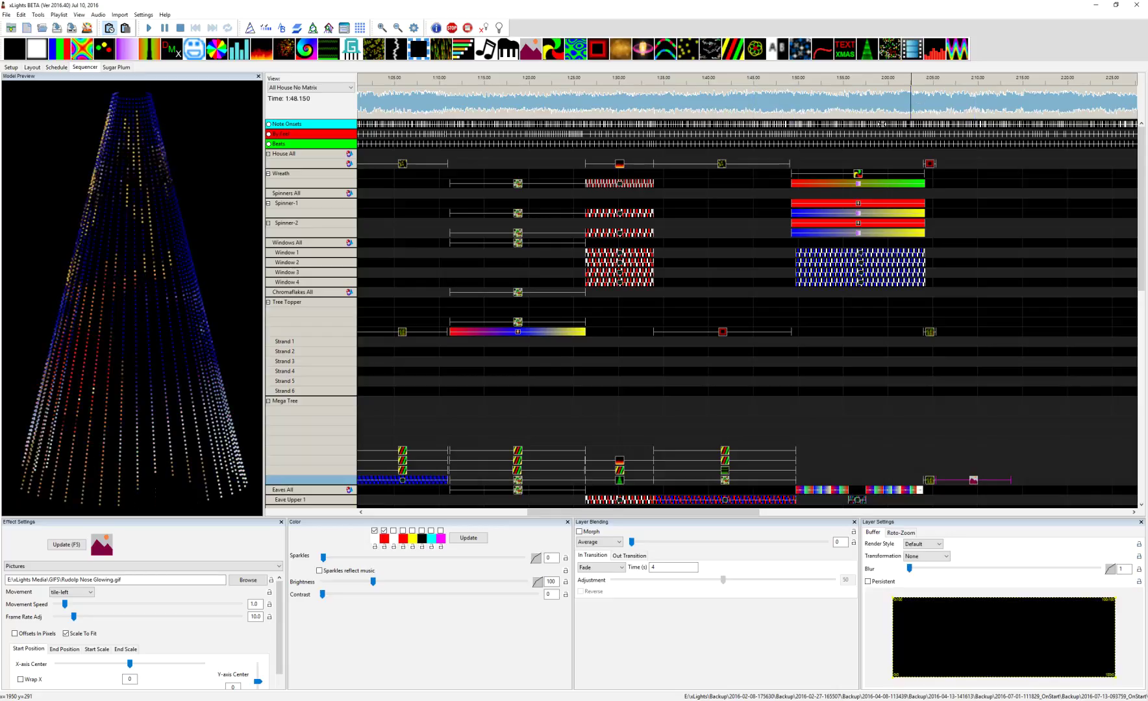
left_click(149, 28)
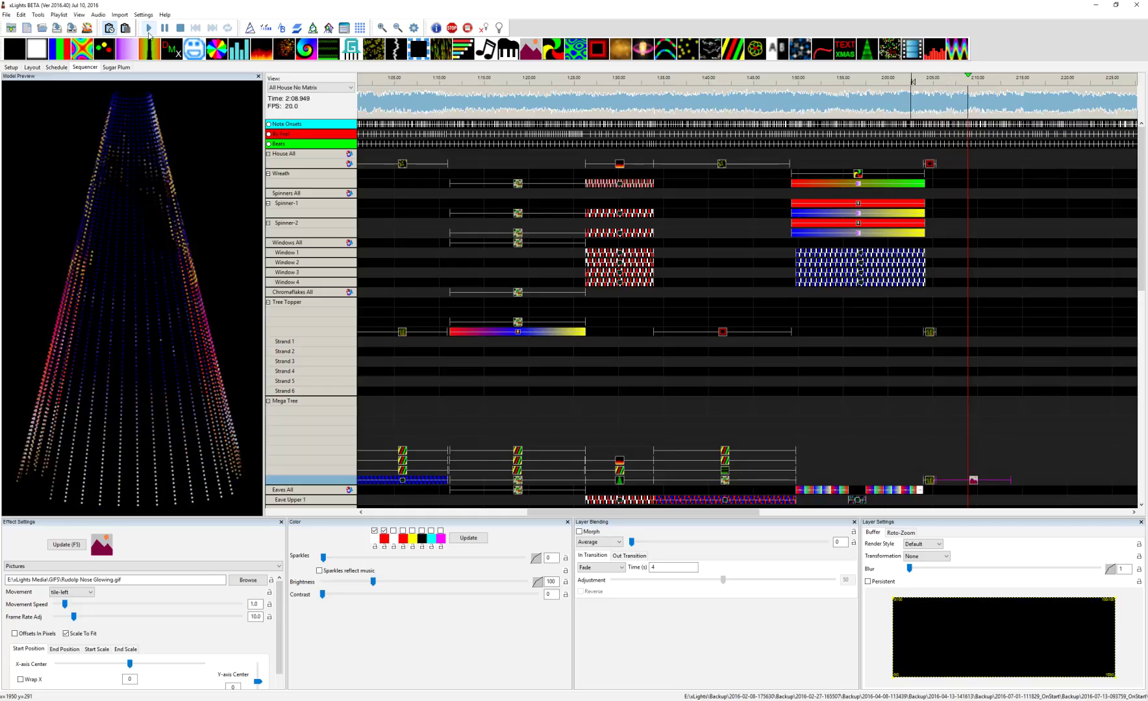
key("space")
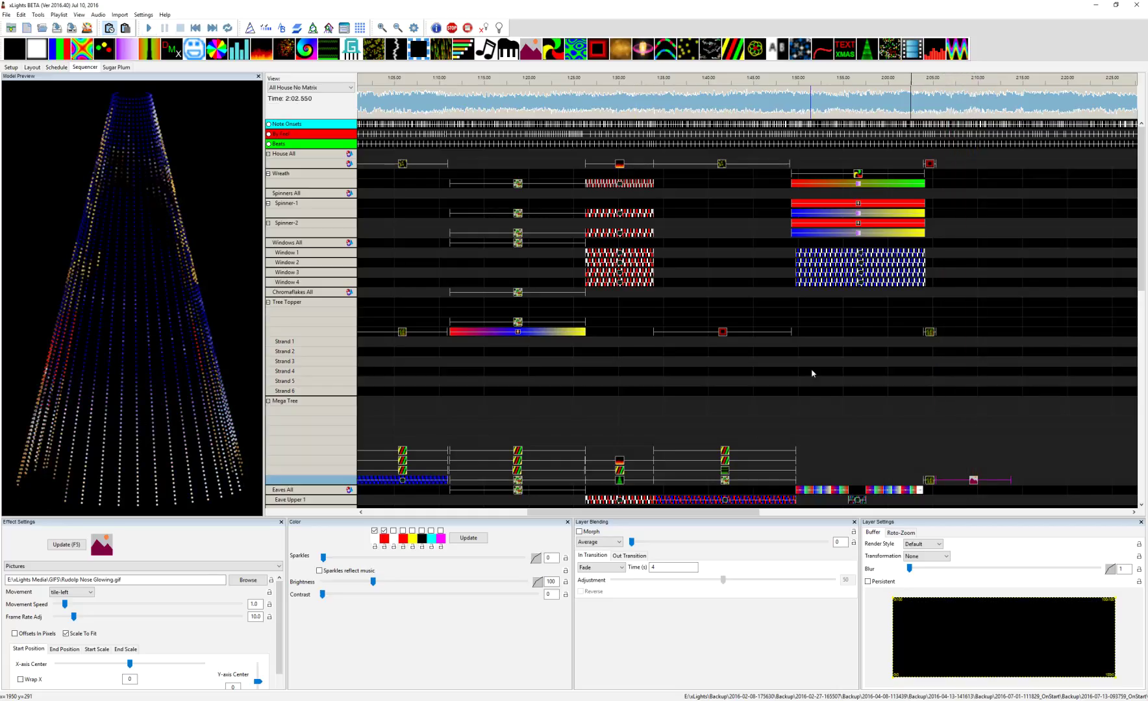
Step: Look over the effect rows from House All down to House Verts All for the section from about 1:05 to 2:25
scroll(812, 374, "right", 3)
scroll(818, 373, "left", 3)
scroll(818, 373, "down", 8)
scroll(818, 373, "up", 8)
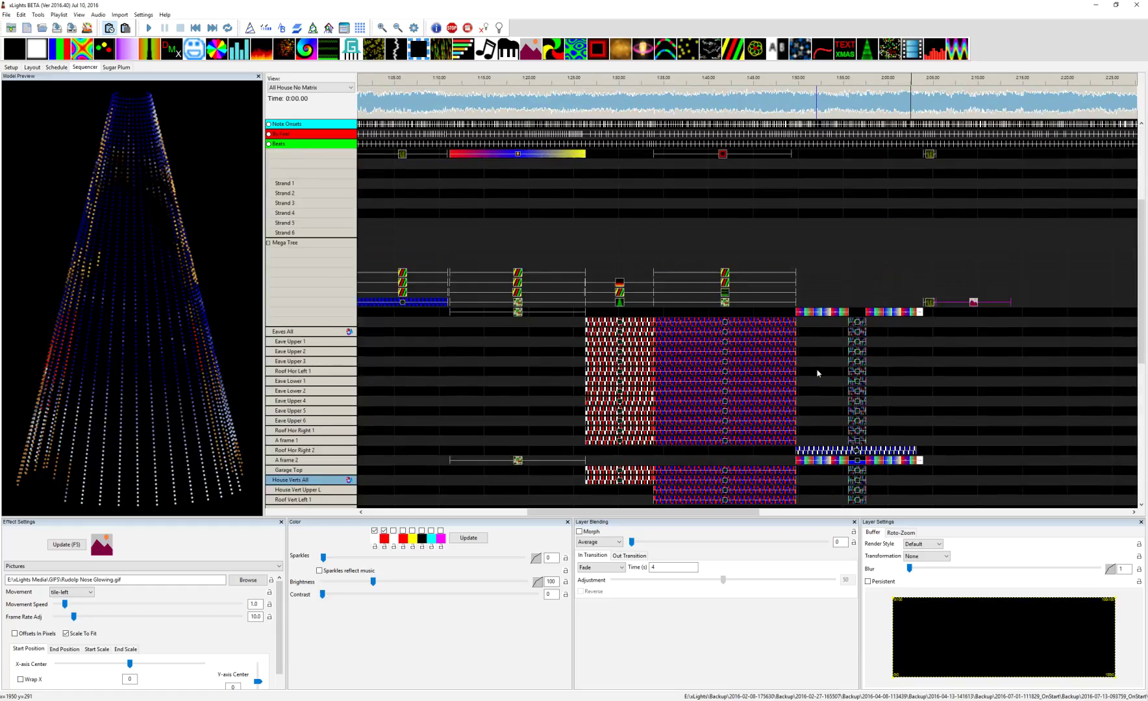
scroll(817, 373, "up", 1)
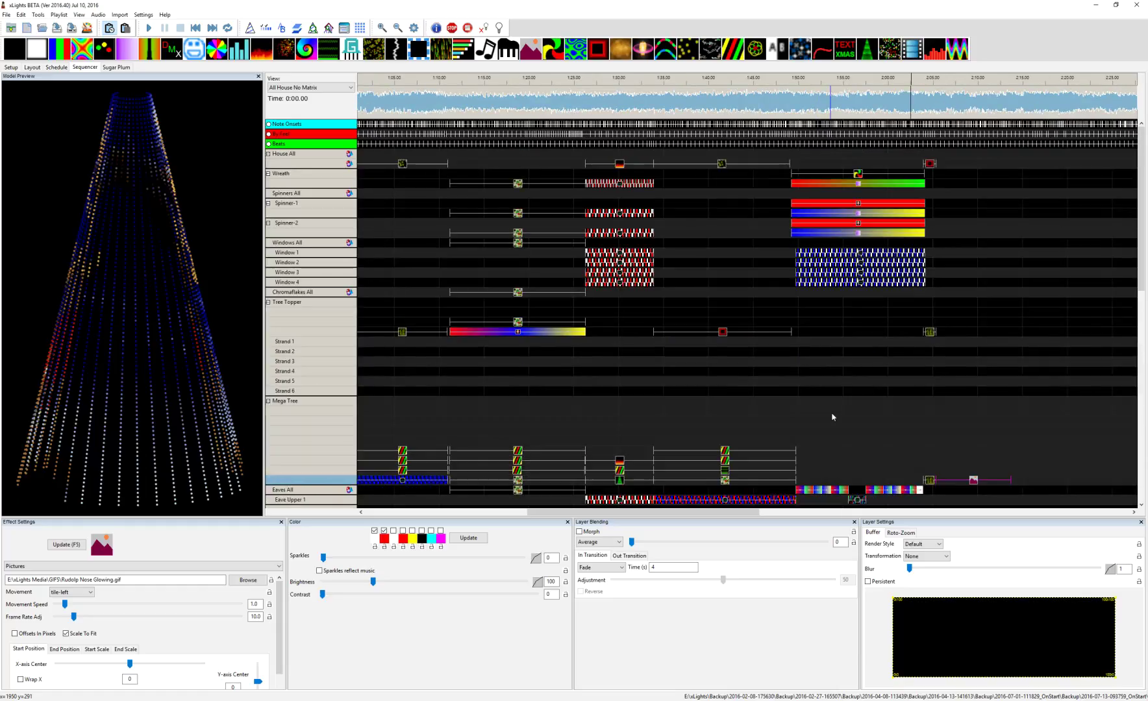
Step: Examine the timeline beyond the closing effects, from about 2:05 to 3:15, across the model rows from House All down to Matrix 1
scroll(834, 419, "right", 3)
scroll(837, 420, "right", 3)
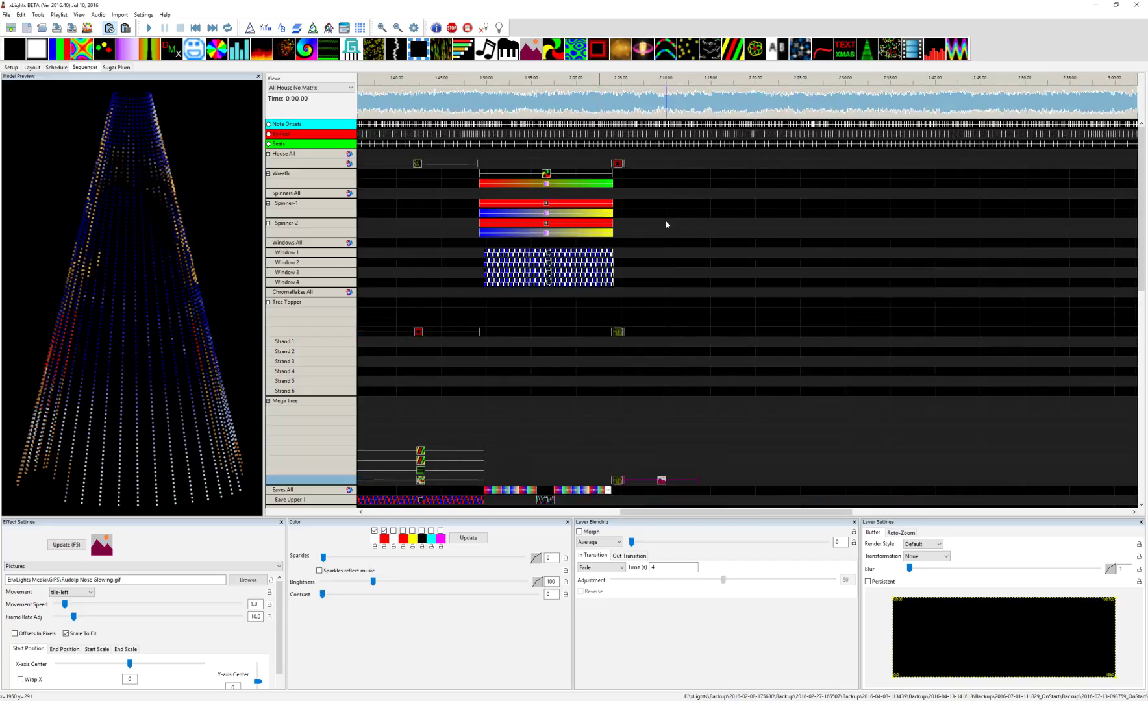
scroll(875, 364, "right", 3)
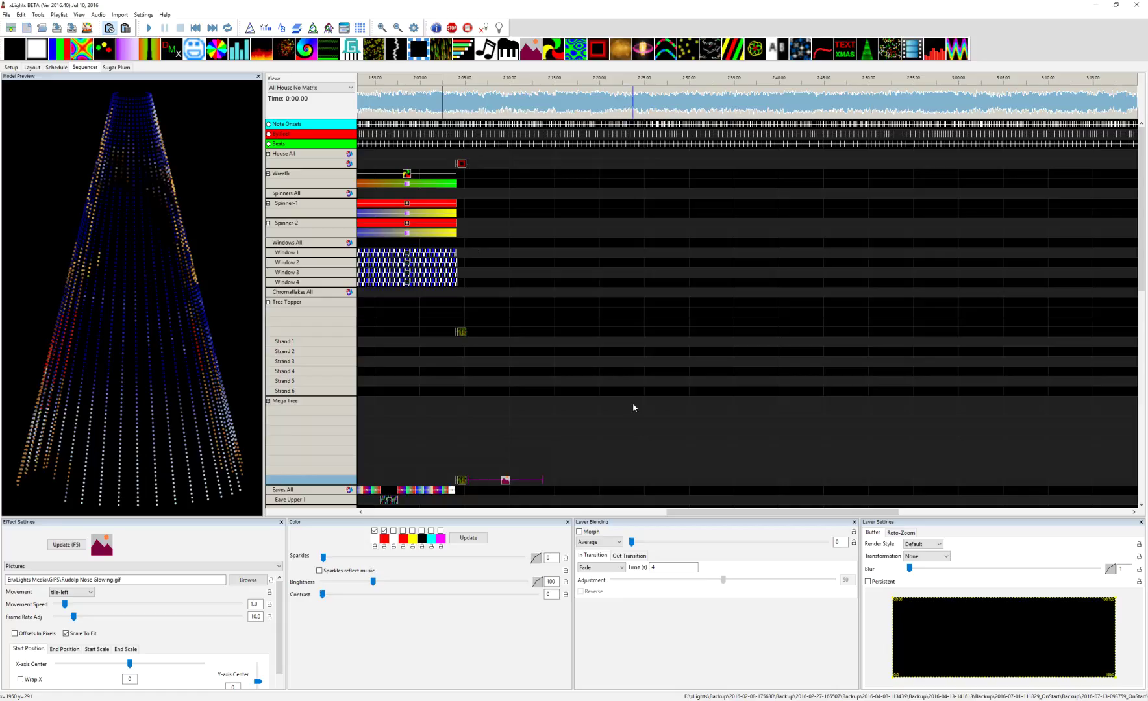
scroll(634, 408, "down", 3)
scroll(635, 408, "up", 3)
scroll(636, 409, "down", 5)
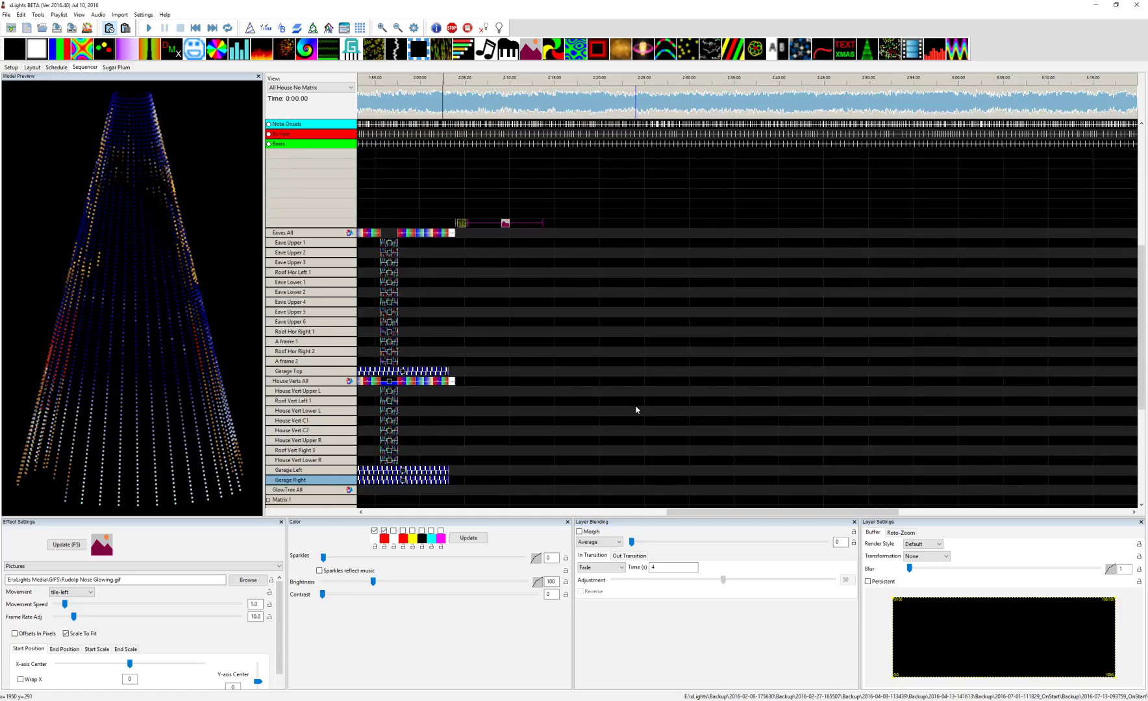
scroll(635, 409, "up", 3)
scroll(636, 409, "up", 2)
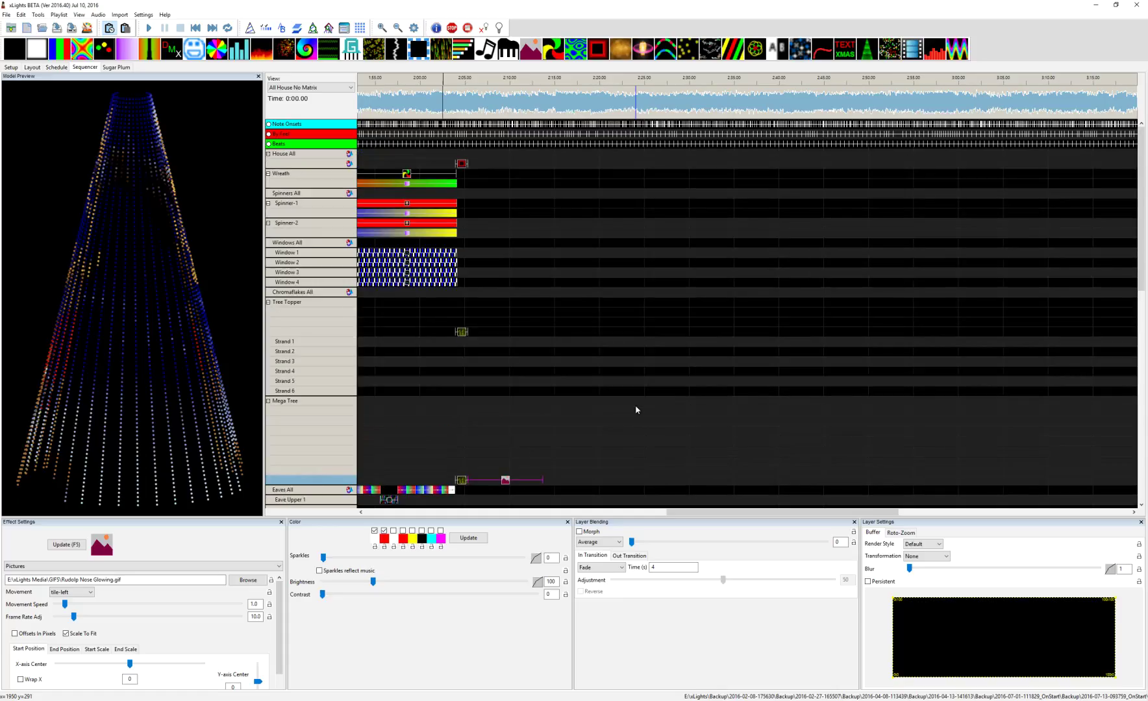
scroll(636, 409, "down", 3)
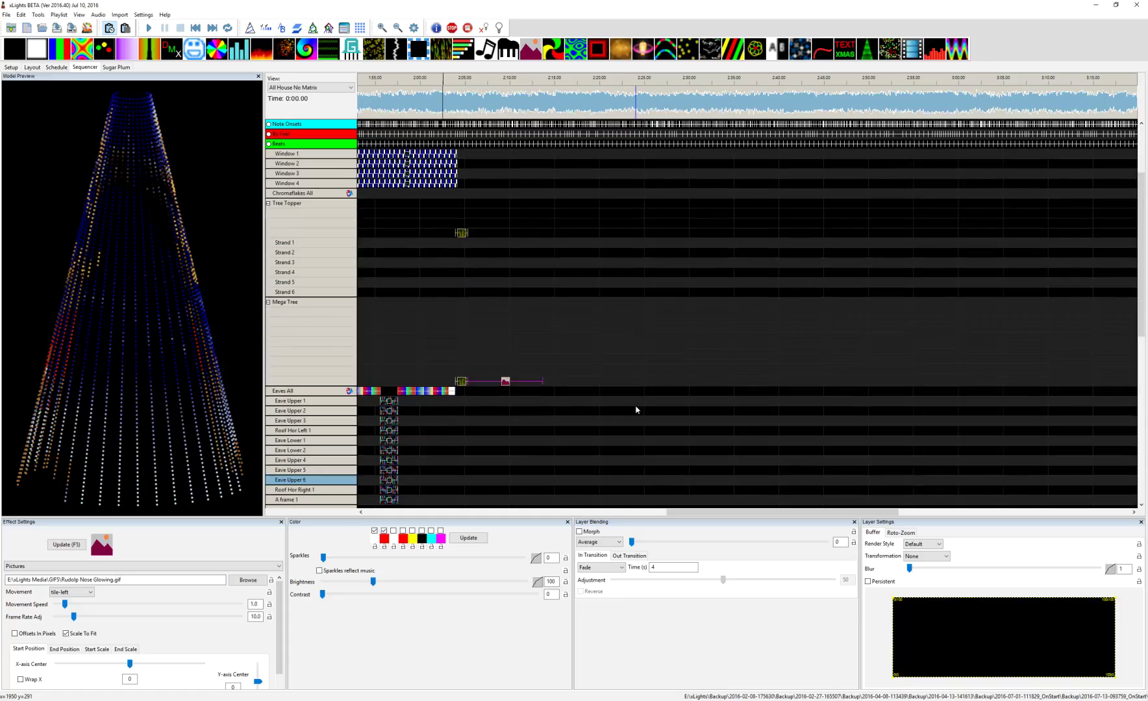